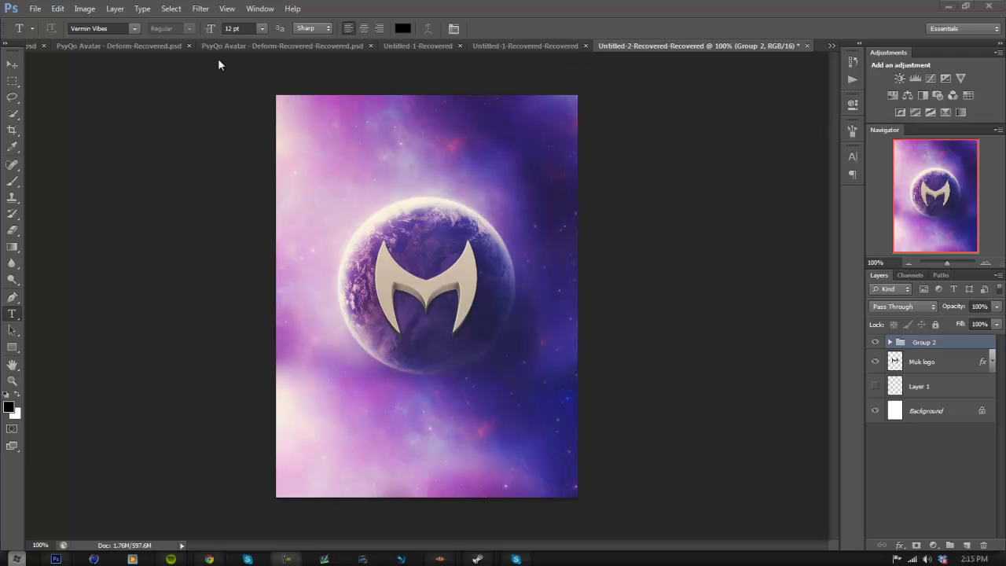
Step: Create a 1600 × 900 px, 200 ppi, 16-bit document named 'text tutorial'
{"action": "left_click", "coordinate": [35, 9]}
{"action": "left_click", "coordinate": [44, 18]}
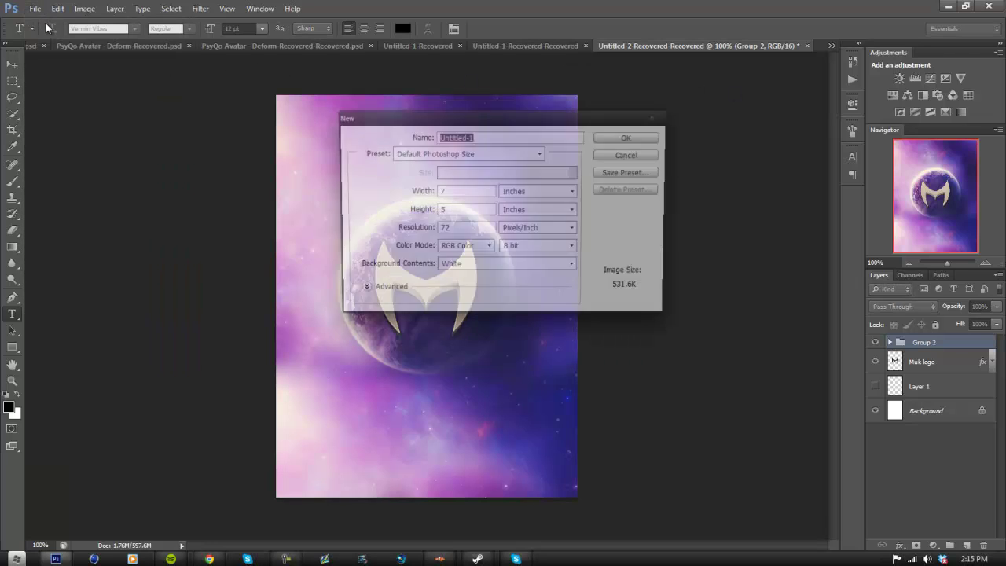
{"action": "left_click", "coordinate": [516, 197]}
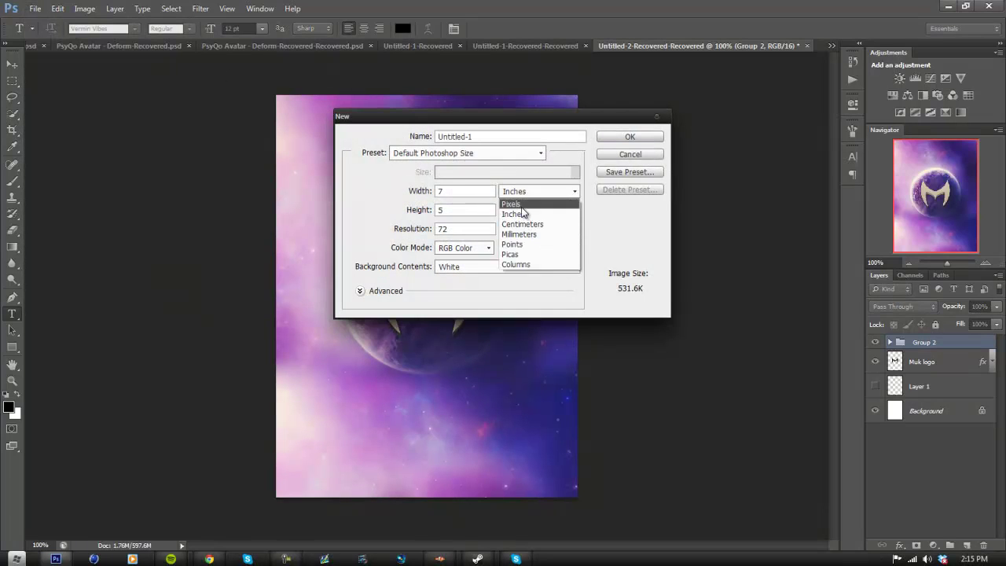
{"action": "left_click", "coordinate": [523, 201]}
{"action": "type", "text": "16"}
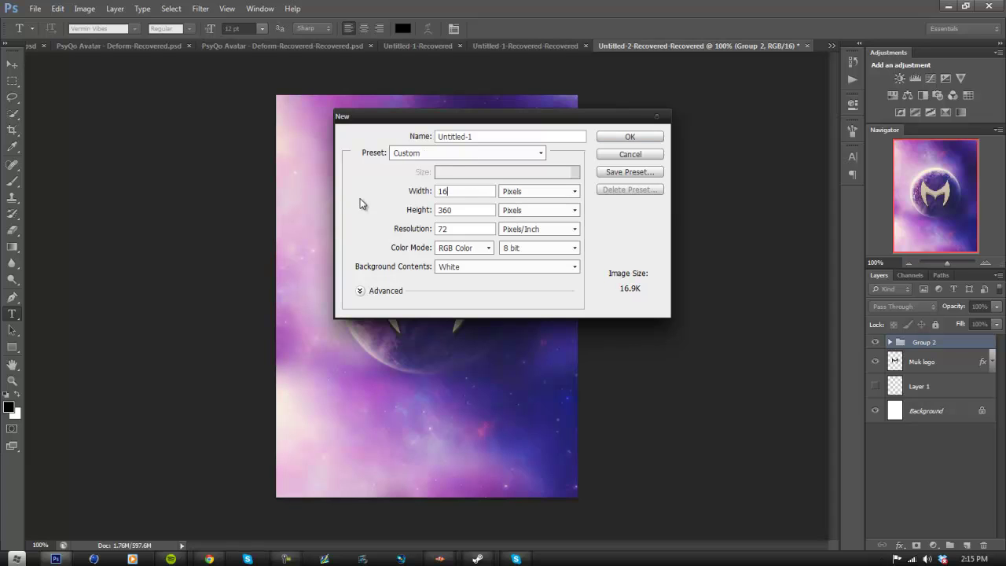
{"action": "type", "text": "00"}
{"action": "key", "text": "Tab"}
{"action": "type", "text": "900200"}
{"action": "left_click", "coordinate": [526, 248]}
{"action": "left_click", "coordinate": [523, 281]}
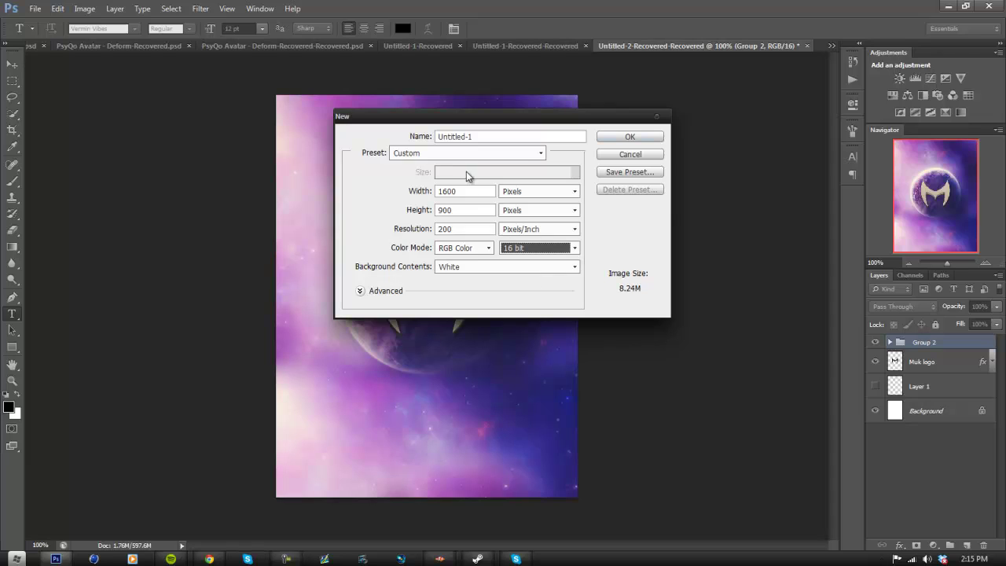
{"action": "left_click", "coordinate": [484, 134]}
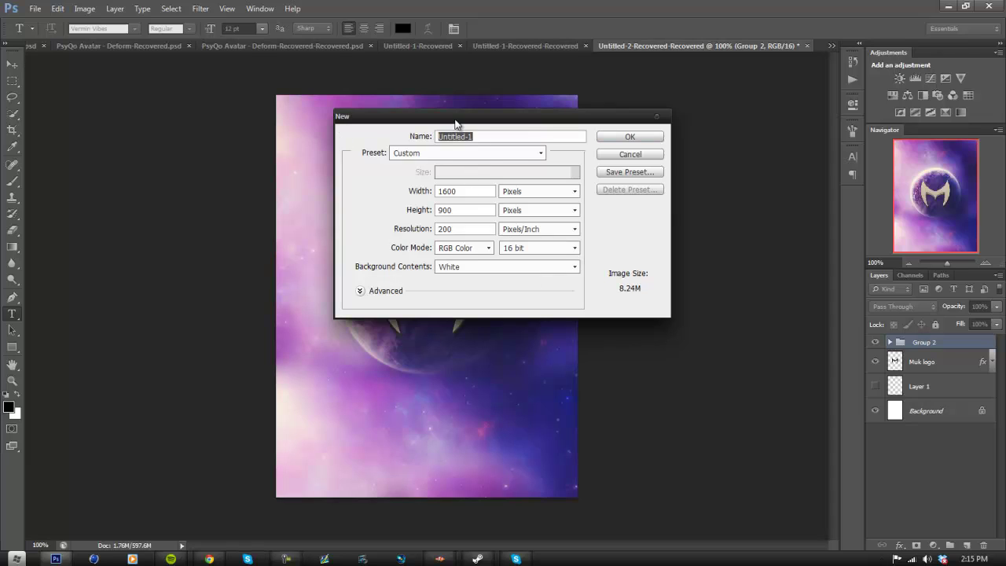
{"action": "type", "text": "text tutorial"}
{"action": "left_click", "coordinate": [652, 139]}
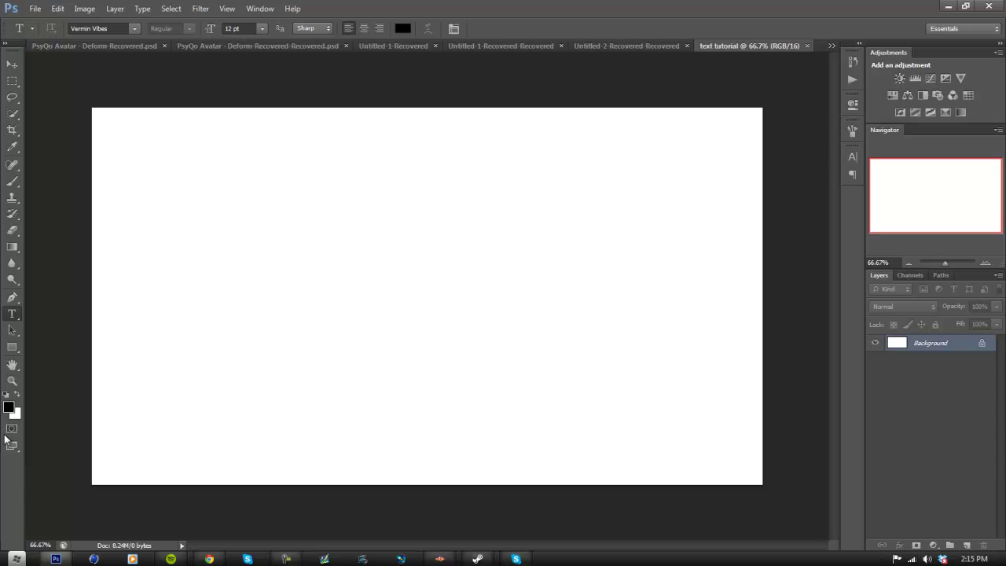
Step: Zoom the canvas to about 61% and turn on the rulers
{"action": "left_click", "coordinate": [11, 380]}
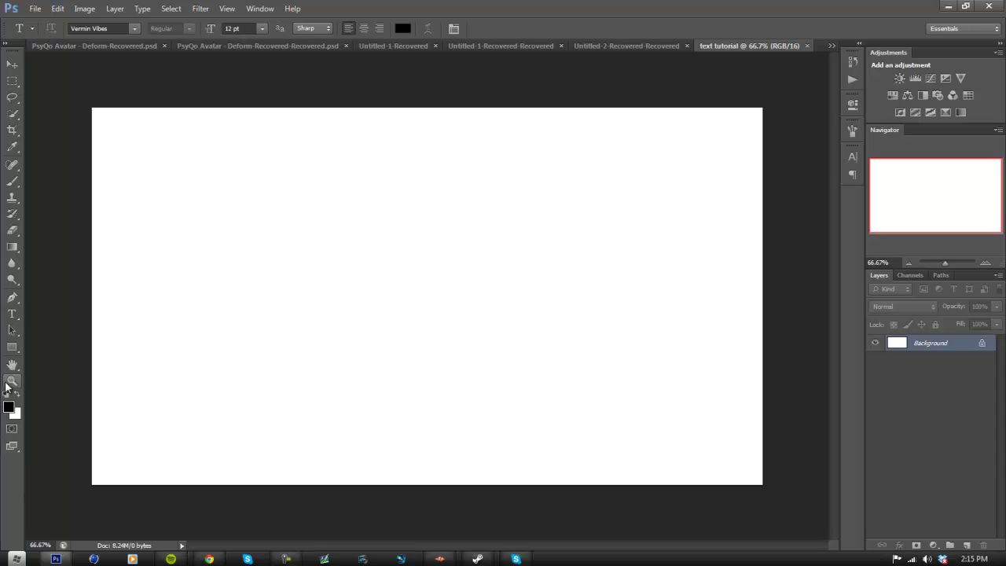
{"action": "left_click_drag", "start_coordinate": [363, 294], "coordinate": [354, 315]}
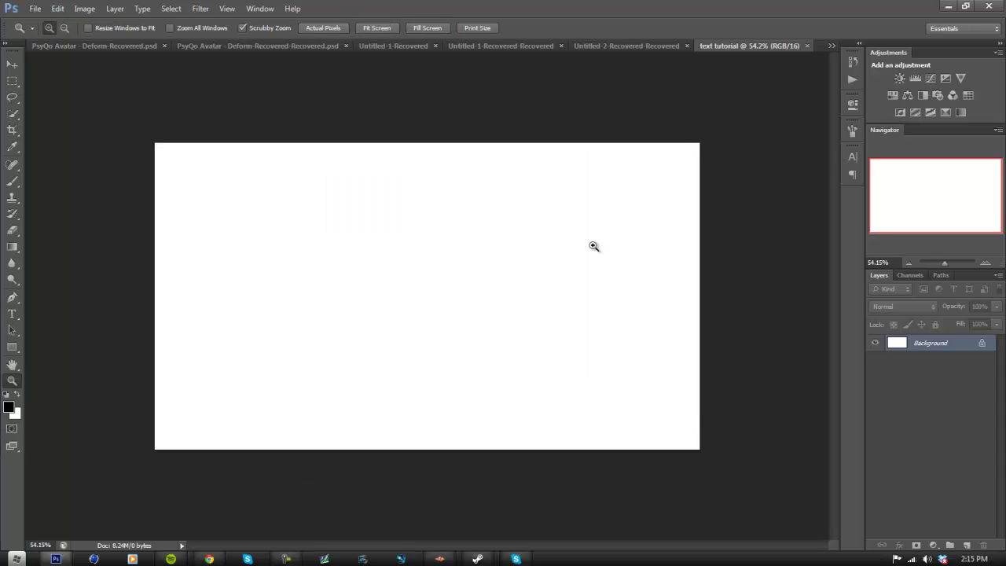
{"action": "left_click_drag", "start_coordinate": [516, 257], "coordinate": [572, 229]}
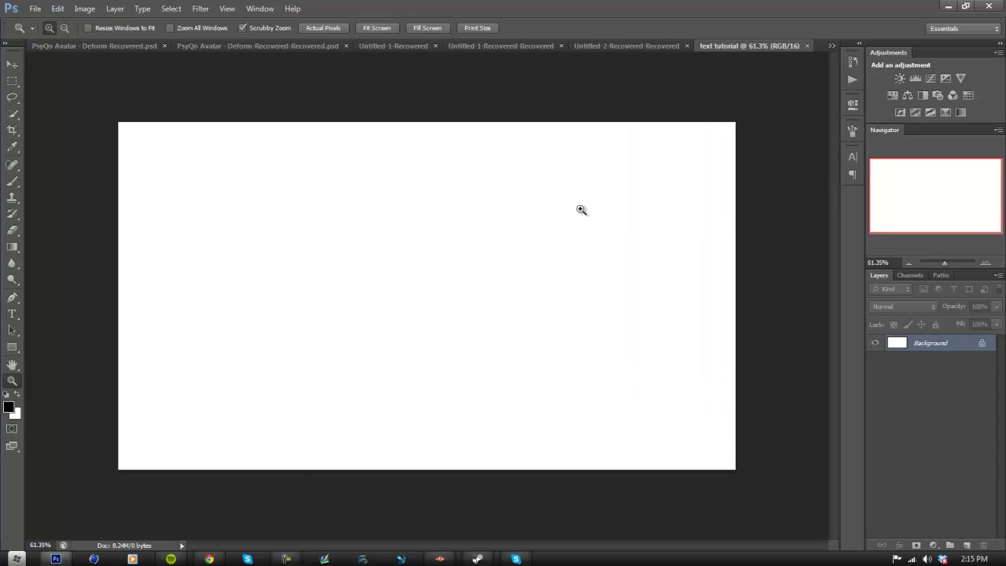
{"action": "left_click", "coordinate": [260, 9]}
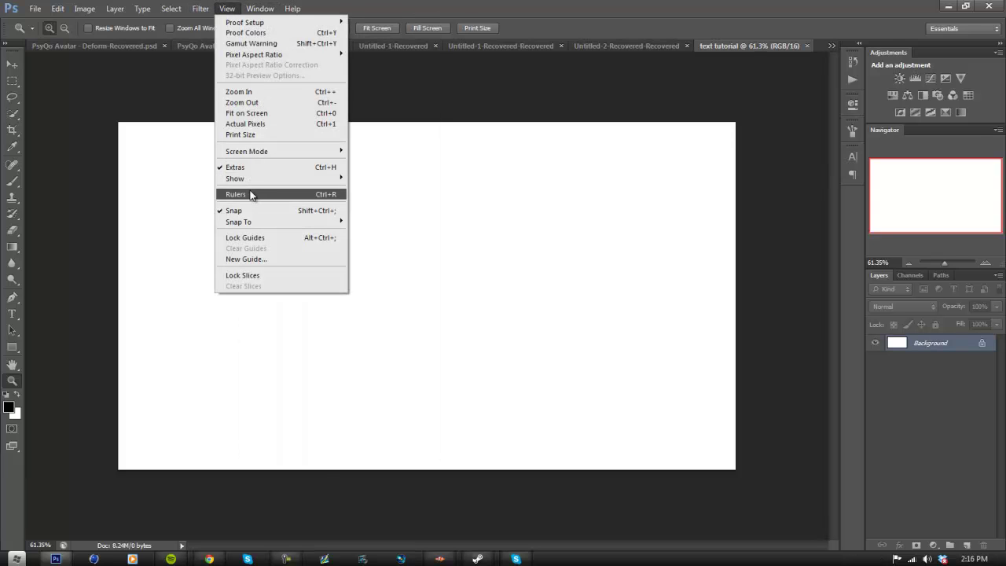
{"action": "left_click", "coordinate": [249, 194]}
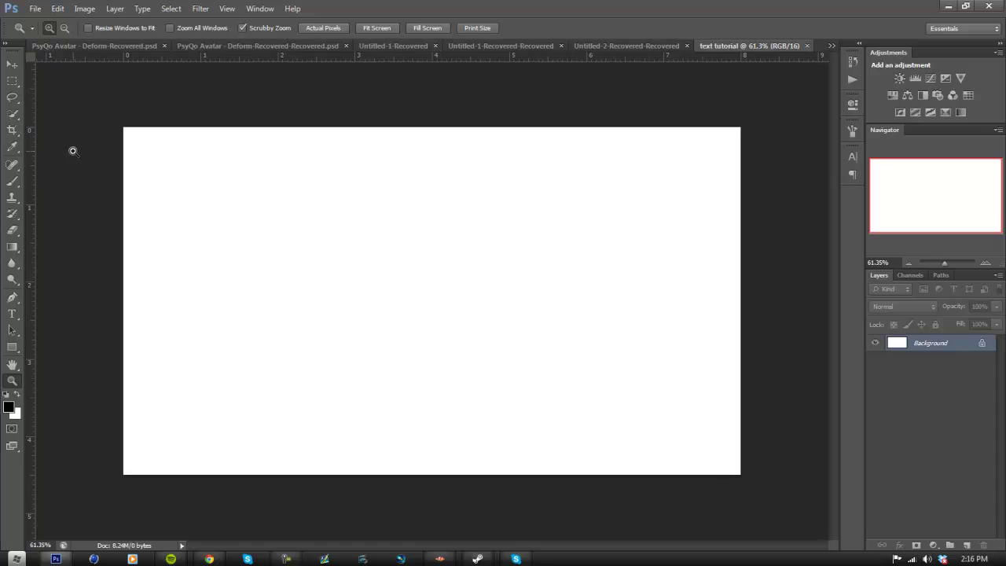
Step: Drag a horizontal and a vertical guide to cross at the canvas centre
{"action": "left_click_drag", "start_coordinate": [307, 54], "coordinate": [311, 300]}
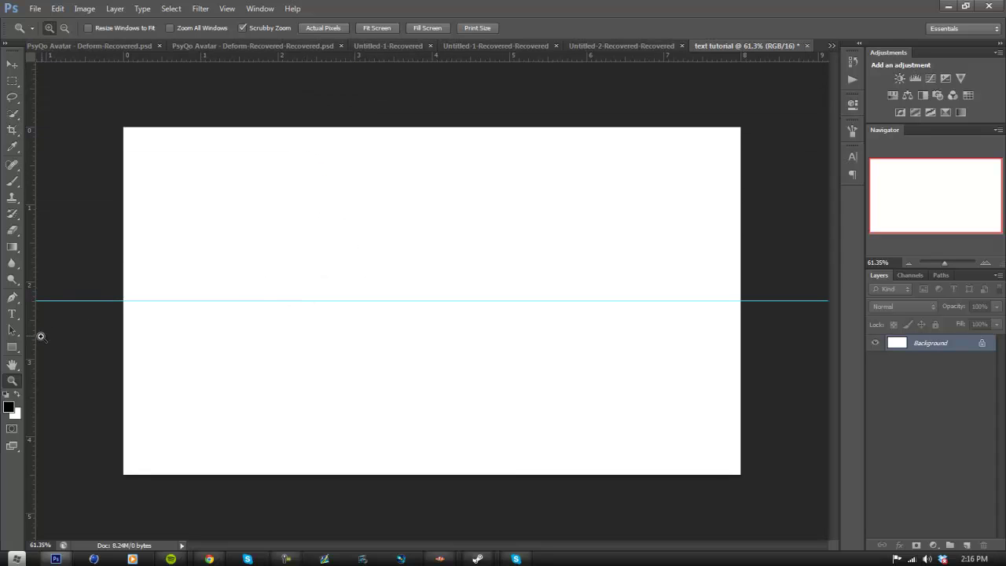
{"action": "left_click_drag", "start_coordinate": [31, 337], "coordinate": [431, 371]}
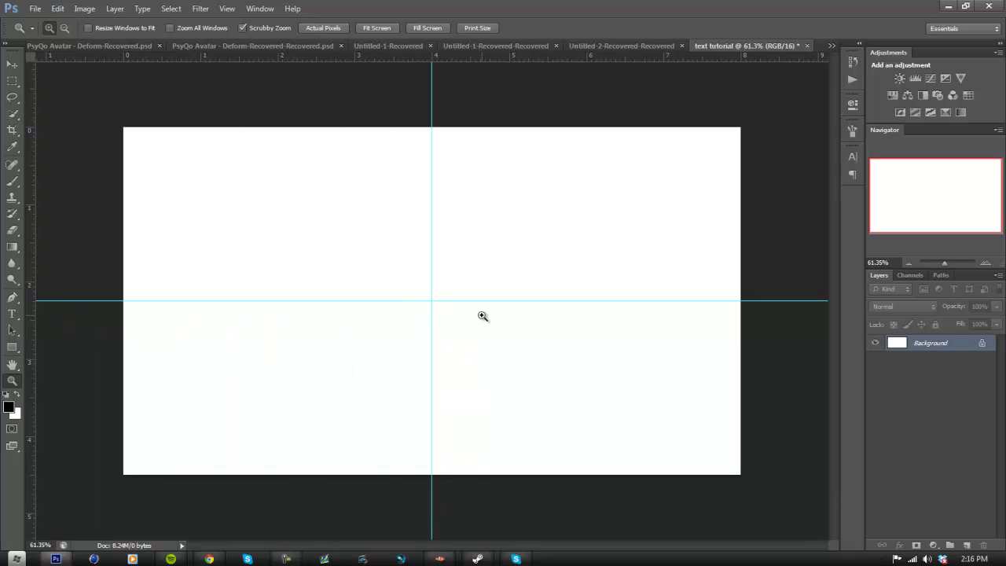
{"action": "left_click_drag", "start_coordinate": [488, 314], "coordinate": [507, 315]}
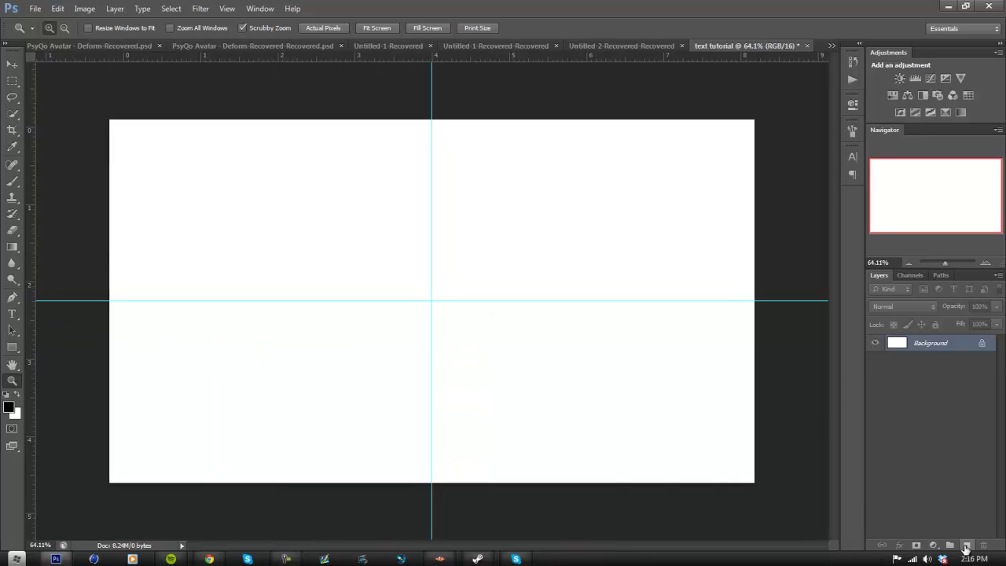
Step: On a new layer, type TUTORIAL in capitals using the Vermin Vibes font
{"action": "left_click", "coordinate": [966, 544]}
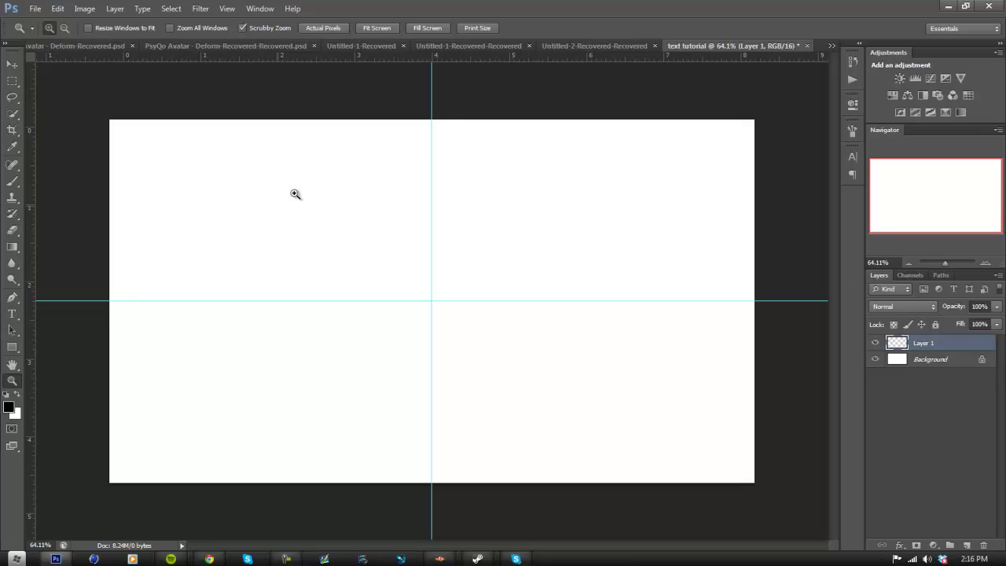
{"action": "left_click", "coordinate": [12, 312]}
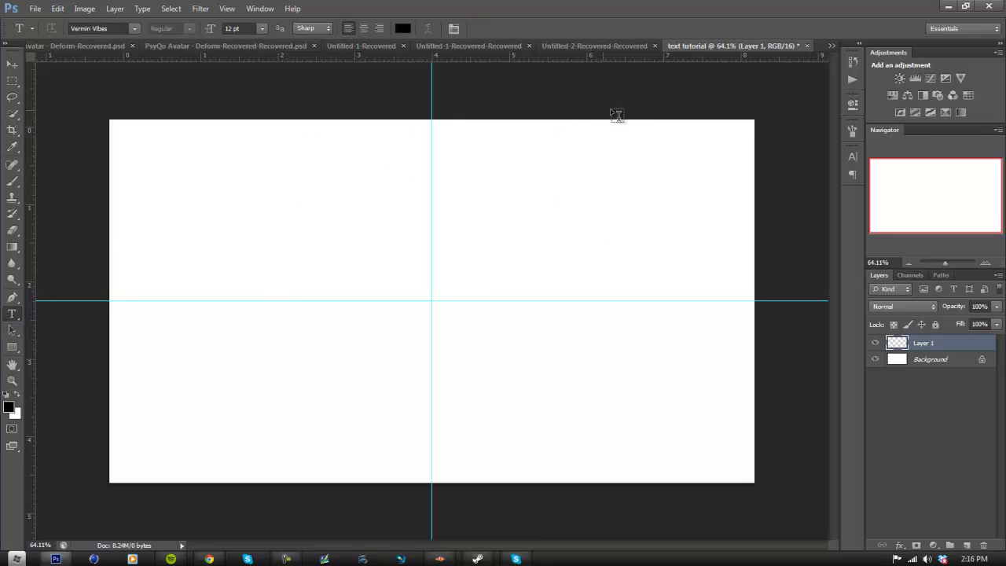
{"action": "left_click", "coordinate": [133, 28]}
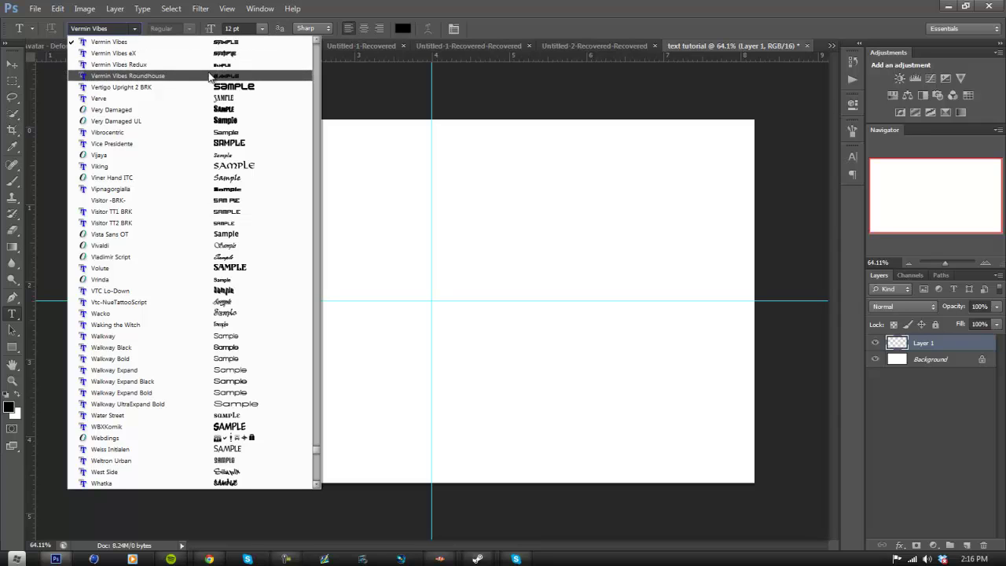
{"action": "left_click", "coordinate": [208, 41]}
{"action": "left_click", "coordinate": [358, 257]}
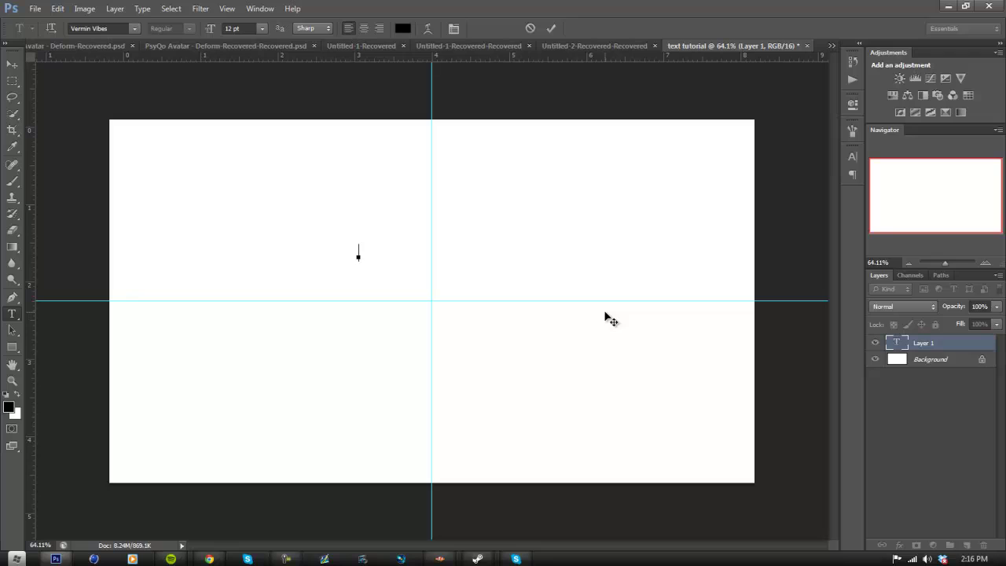
{"action": "key", "text": "Caps_Lock"}
{"action": "type", "text": "TUTORIAL"}
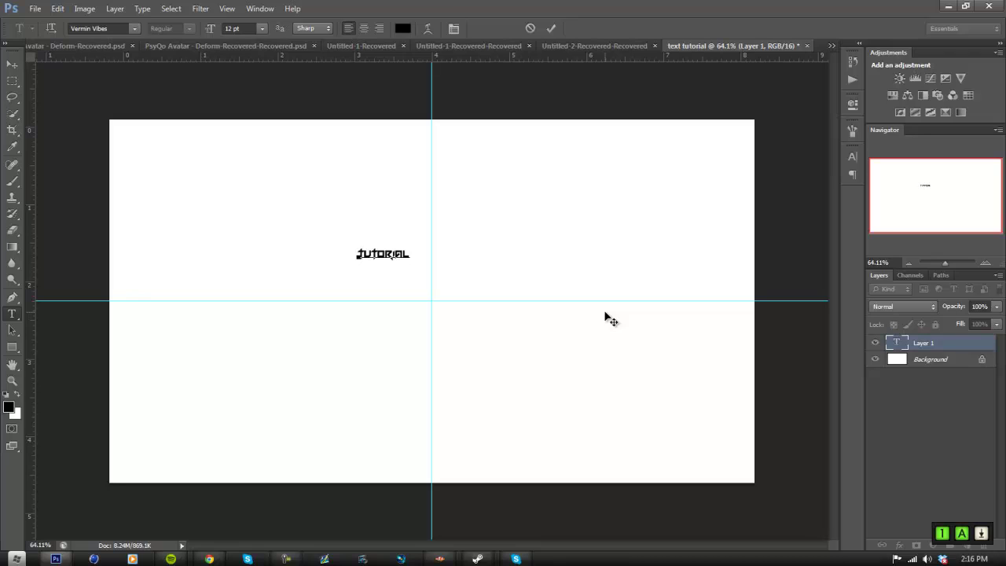
Step: Set the TUTORIAL text size to 72 pt
{"action": "left_click_drag", "start_coordinate": [410, 249], "coordinate": [292, 247]}
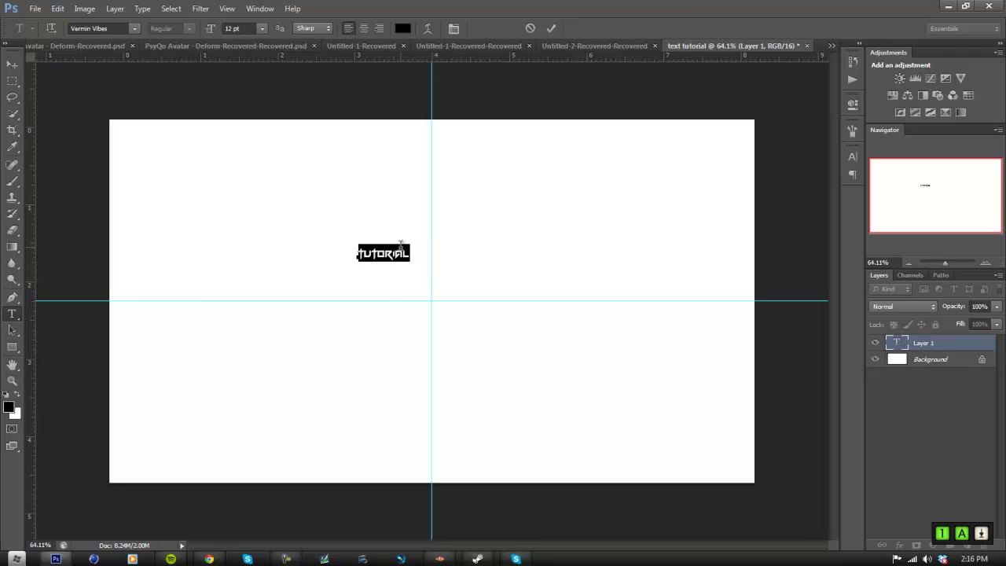
{"action": "key", "text": "Right"}
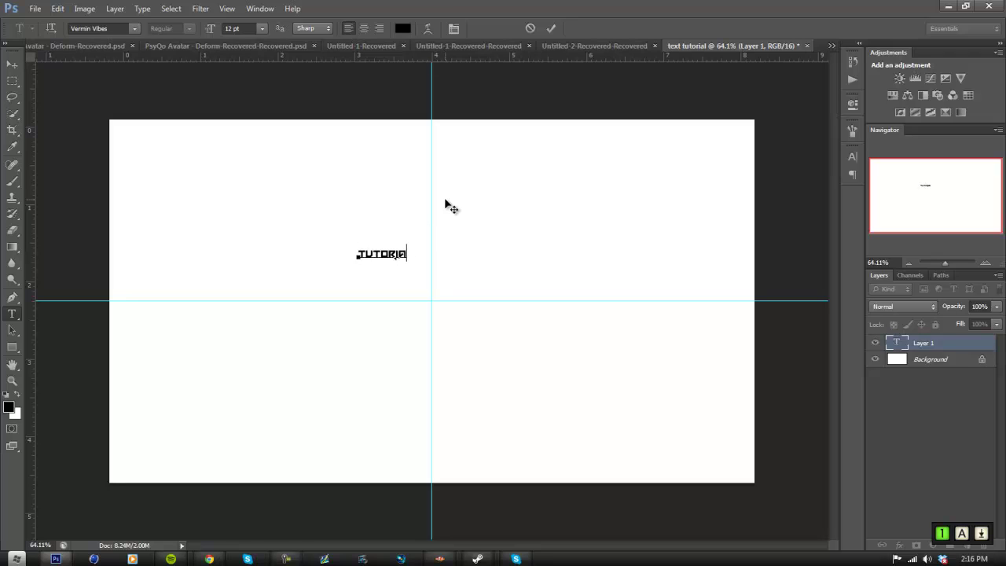
{"action": "left_click_drag", "start_coordinate": [419, 253], "coordinate": [253, 244]}
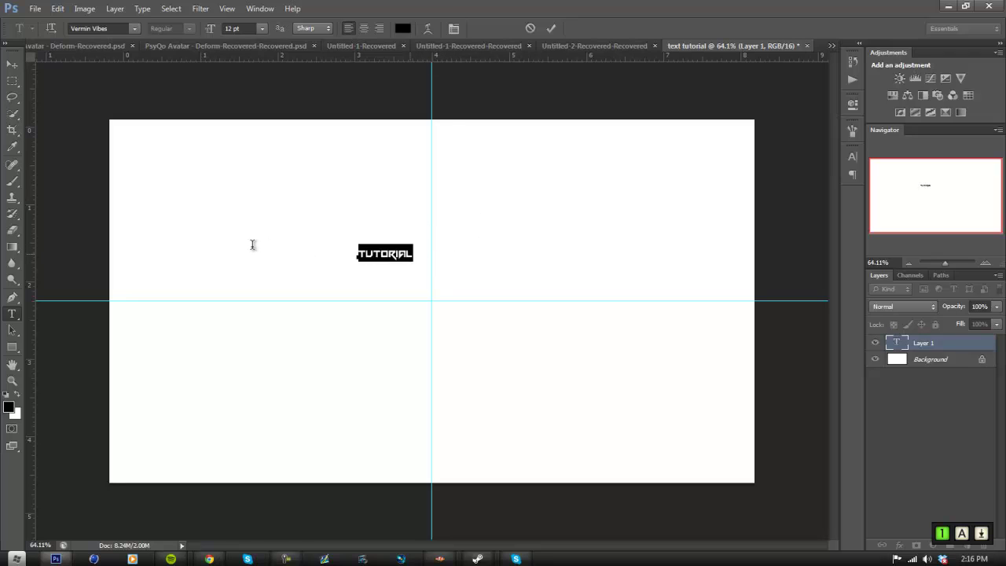
{"action": "left_click", "coordinate": [262, 28]}
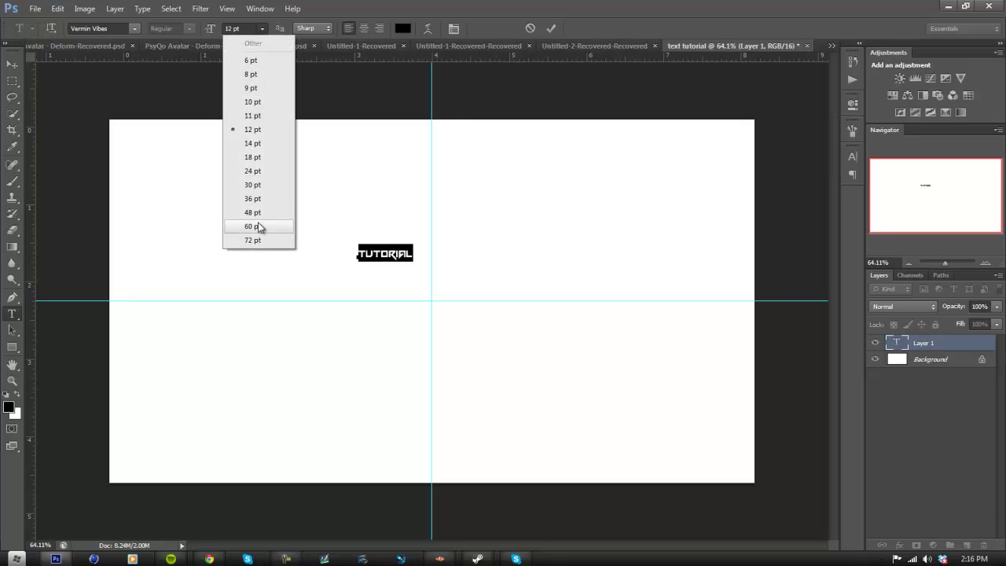
{"action": "left_click", "coordinate": [255, 238]}
Step: Commit the text and move TUTORIAL onto the canvas centre
{"action": "left_click_drag", "start_coordinate": [661, 253], "coordinate": [229, 209]}
{"action": "left_click", "coordinate": [11, 65]}
{"action": "left_click_drag", "start_coordinate": [532, 246], "coordinate": [444, 289]}
Step: At 100% view, select all the TUTORIAL text and try the Vermin Vibes eX and Redux fonts
{"action": "left_click", "coordinate": [11, 381]}
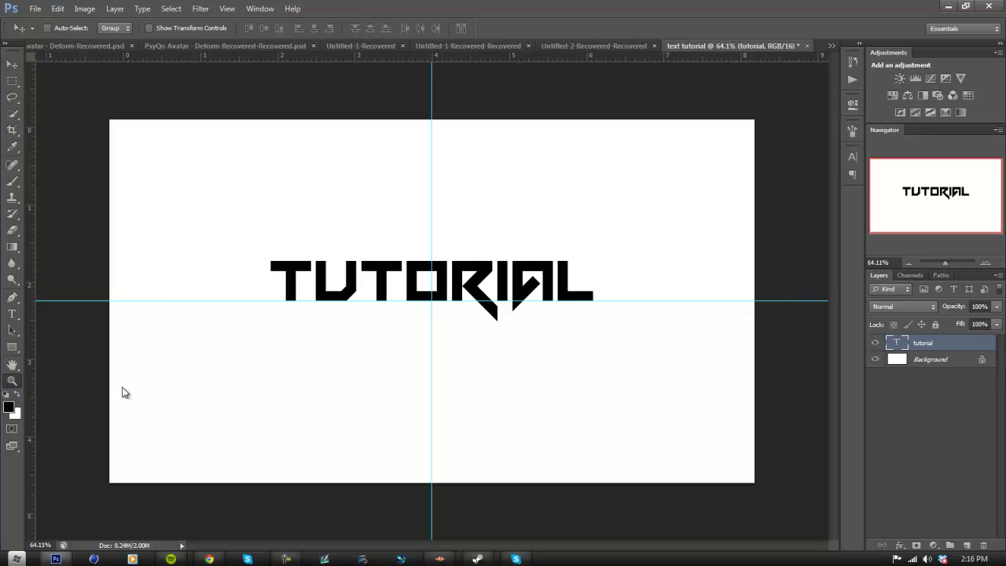
{"action": "left_click_drag", "start_coordinate": [419, 346], "coordinate": [579, 195]}
{"action": "left_click_drag", "start_coordinate": [503, 253], "coordinate": [575, 291]}
{"action": "right_click", "coordinate": [574, 291]}
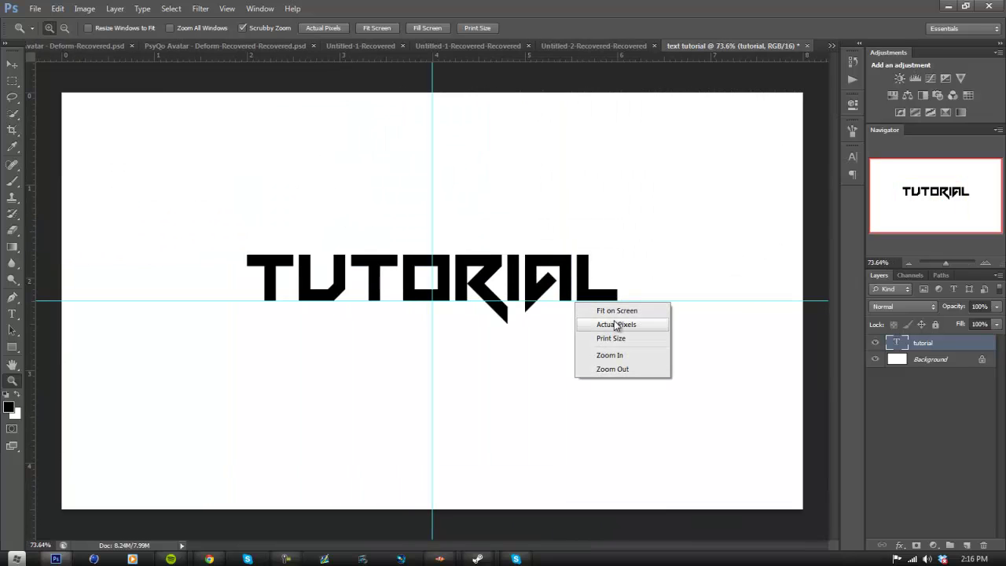
{"action": "left_click", "coordinate": [606, 326]}
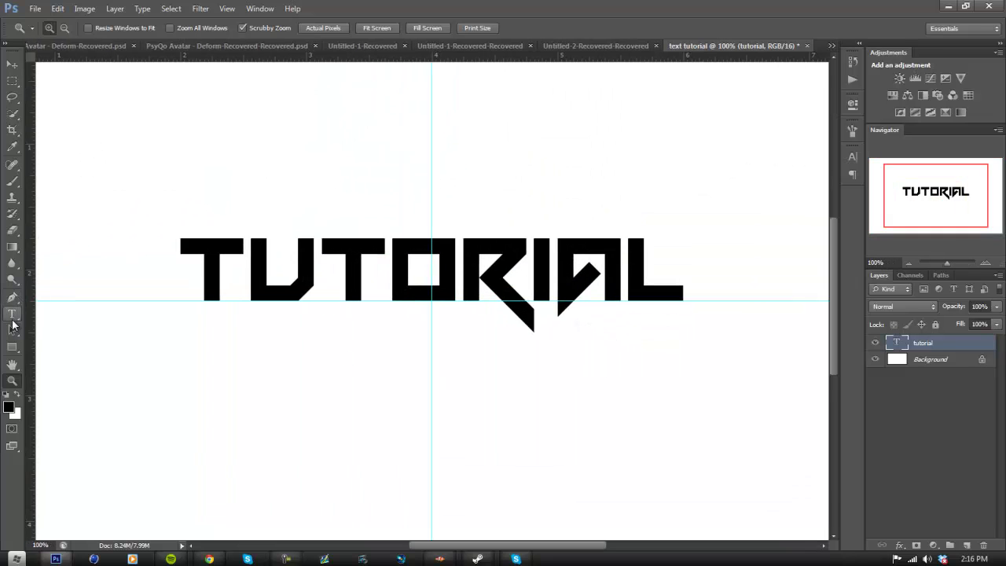
{"action": "left_click", "coordinate": [12, 313]}
{"action": "left_click", "coordinate": [194, 269]}
{"action": "key", "text": "ctrl+a"}
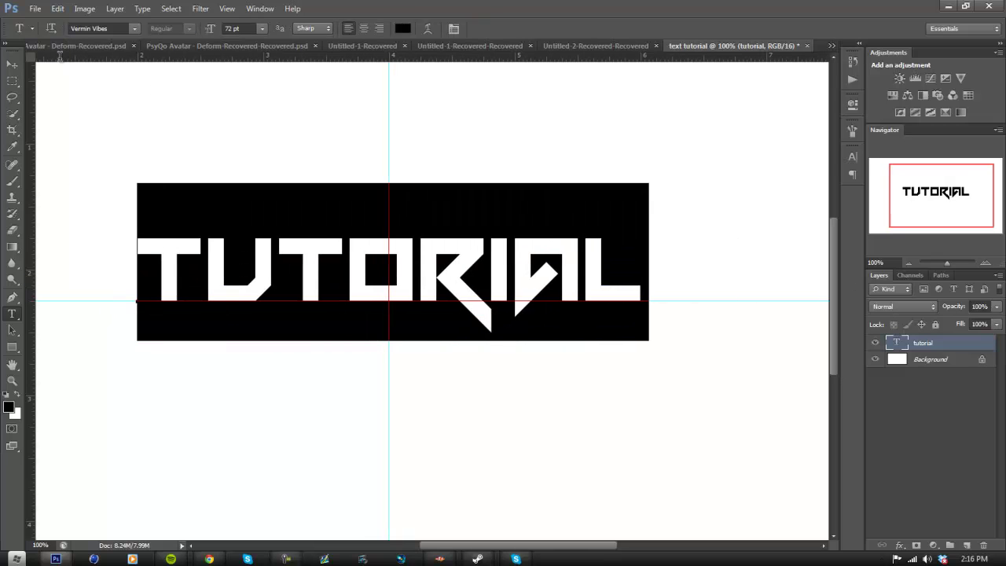
{"action": "left_click", "coordinate": [131, 29]}
{"action": "left_click", "coordinate": [135, 49]}
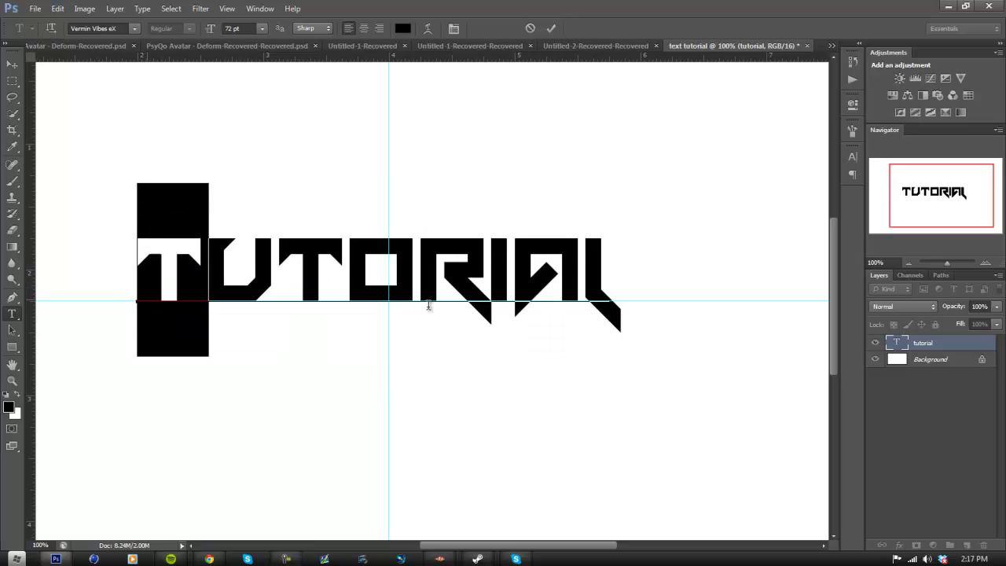
{"action": "left_click", "coordinate": [135, 29]}
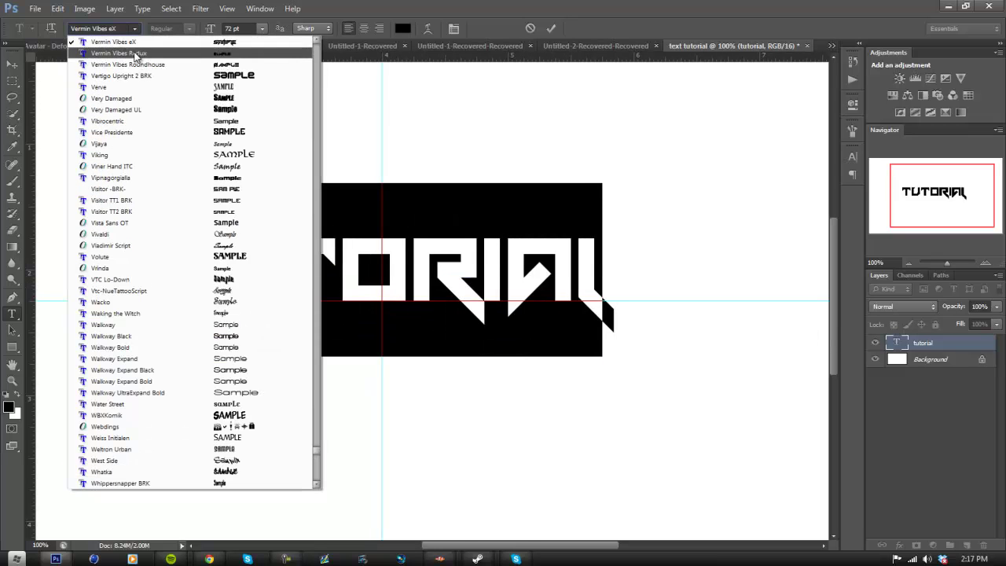
{"action": "left_click", "coordinate": [134, 52]}
Step: Try Vermin Vibes Roundhouse, then settle on plain Vermin Vibes and commit the text
{"action": "left_click_drag", "start_coordinate": [132, 275], "coordinate": [521, 293]}
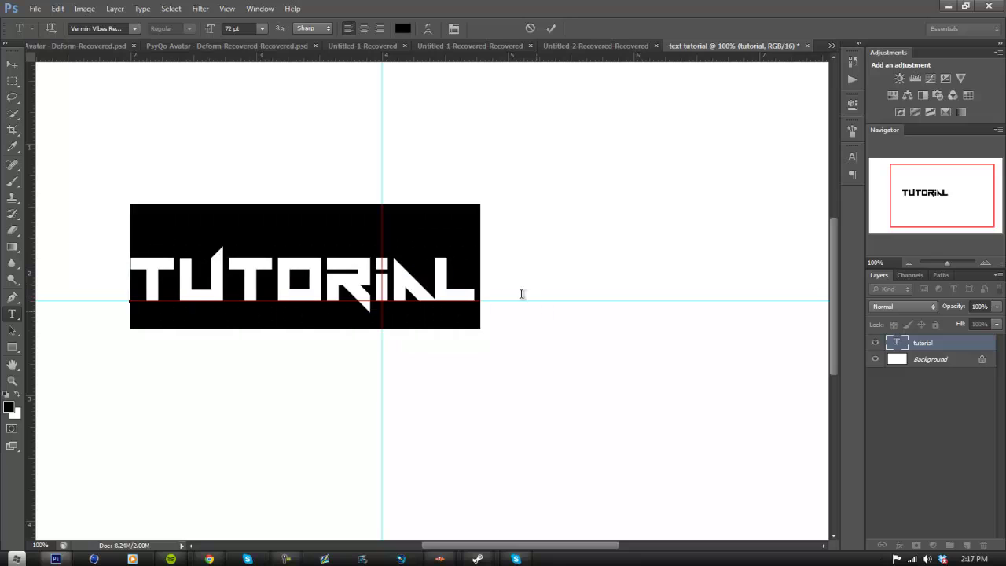
{"action": "left_click", "coordinate": [133, 30]}
{"action": "left_click", "coordinate": [131, 55]}
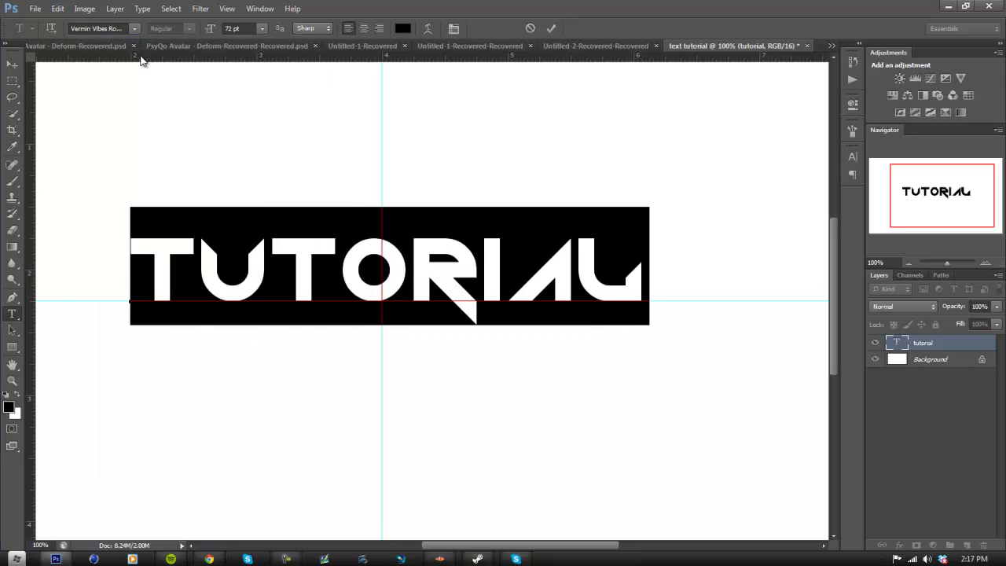
{"action": "left_click", "coordinate": [135, 28]}
{"action": "scroll", "coordinate": [132, 63], "scroll_direction": "up", "scroll_amount": 3}
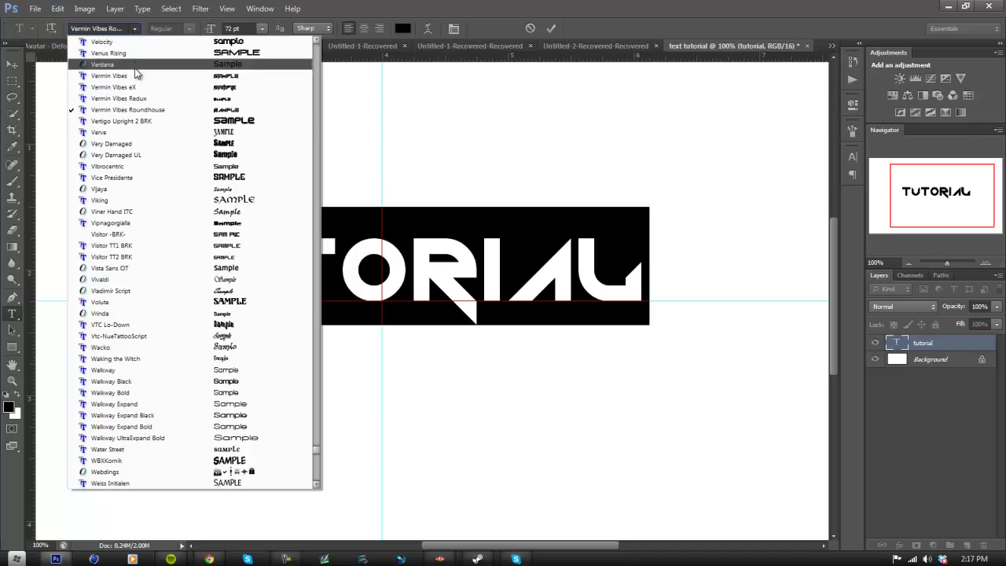
{"action": "left_click", "coordinate": [134, 76]}
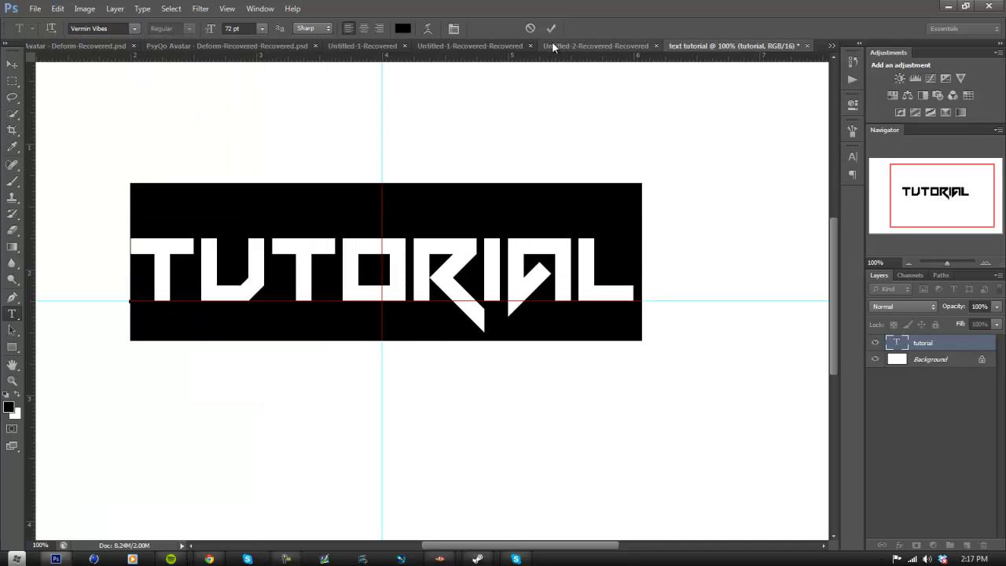
{"action": "key", "text": "ctrl+Return"}
{"action": "left_click", "coordinate": [11, 381]}
{"action": "mouse_move", "coordinate": [283, 339]}
{"action": "left_mouse_down"}
{"action": "mouse_move", "coordinate": [256, 341]}
{"action": "mouse_move", "coordinate": [289, 333]}
{"action": "left_mouse_up"}
{"action": "left_click_drag", "start_coordinate": [739, 333], "coordinate": [465, 300]}
Step: Enlarge the TUTORIAL text about a quarter with Free Transform
{"action": "left_click_drag", "start_coordinate": [193, 106], "coordinate": [432, 200]}
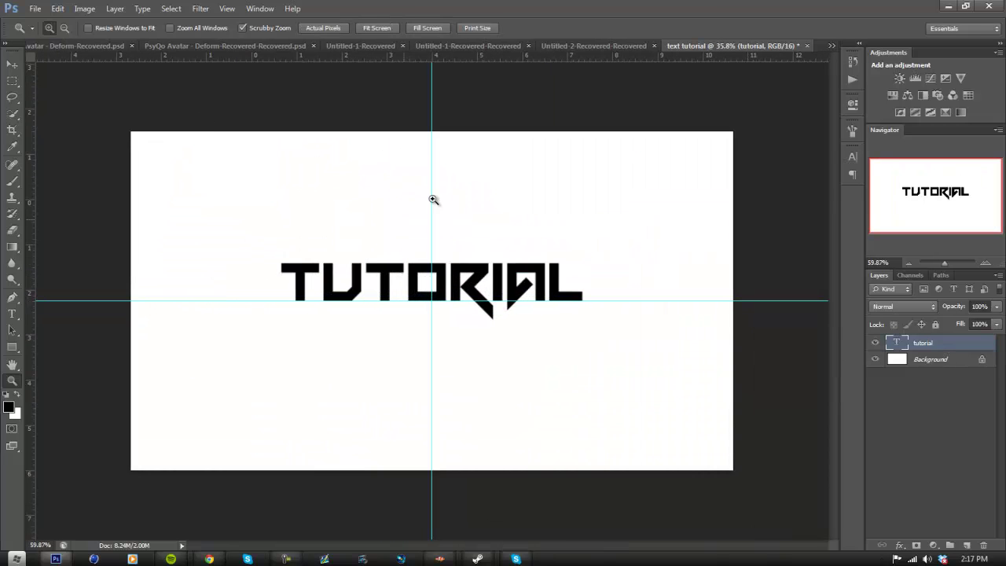
{"action": "left_click", "coordinate": [57, 8]}
{"action": "left_click", "coordinate": [118, 222]}
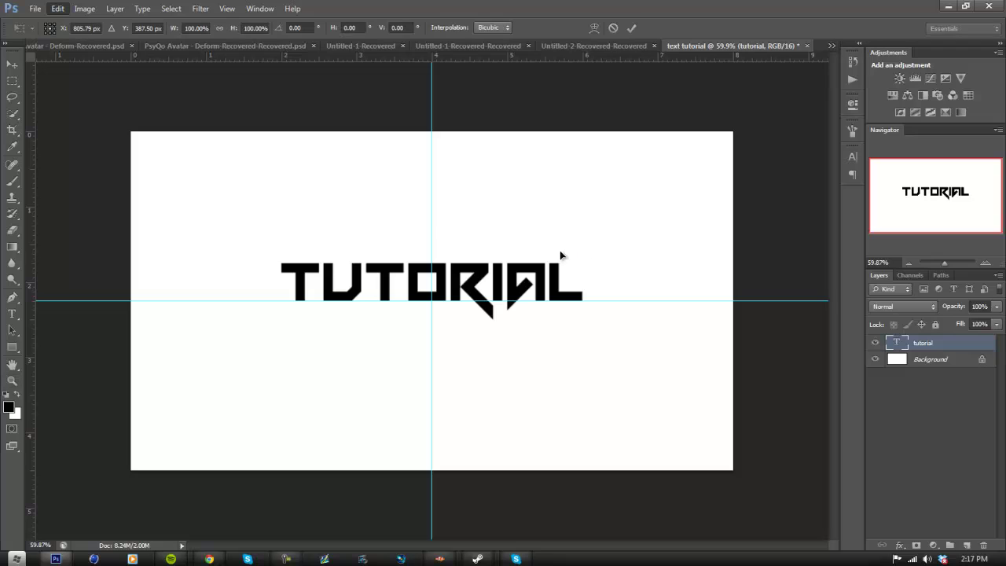
{"action": "left_click_drag", "start_coordinate": [586, 236], "coordinate": [657, 196]}
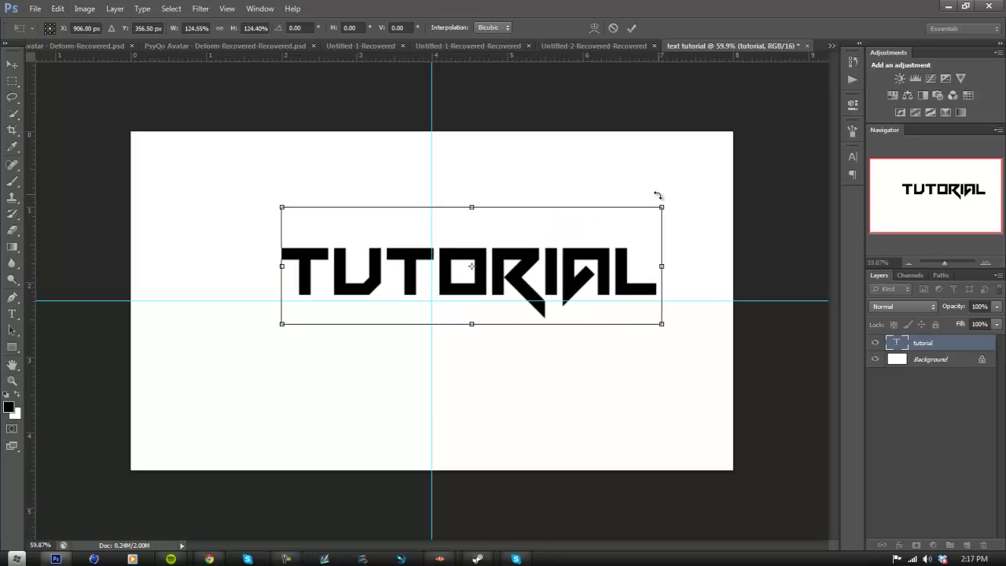
{"action": "left_click_drag", "start_coordinate": [619, 231], "coordinate": [581, 236]}
{"action": "left_click", "coordinate": [631, 27]}
Step: Nudge the lettering down onto the horizontal guide
{"action": "key", "text": "z"}
{"action": "scroll", "coordinate": [523, 283], "scroll_direction": "up", "scroll_amount": 5}
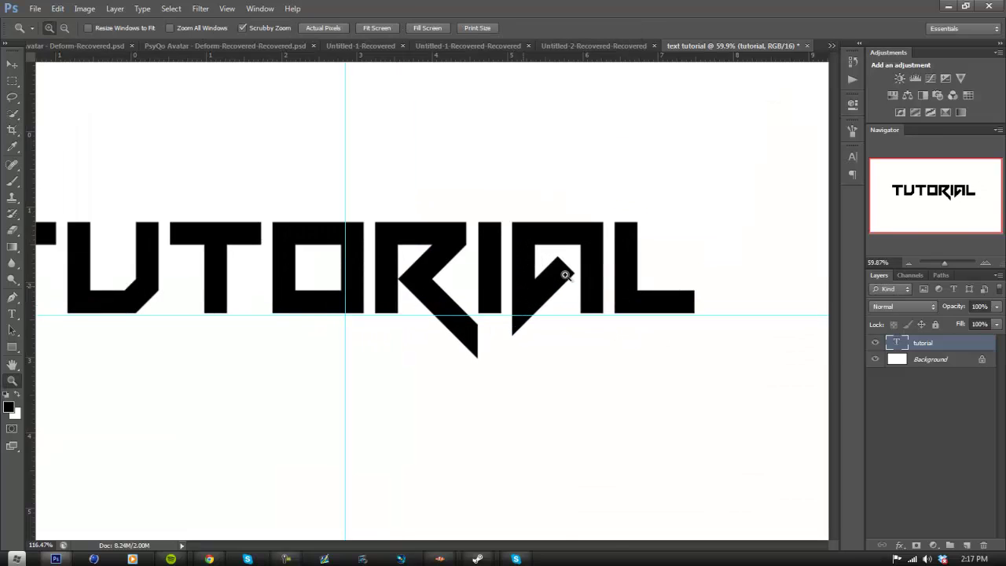
{"action": "left_click", "coordinate": [12, 66]}
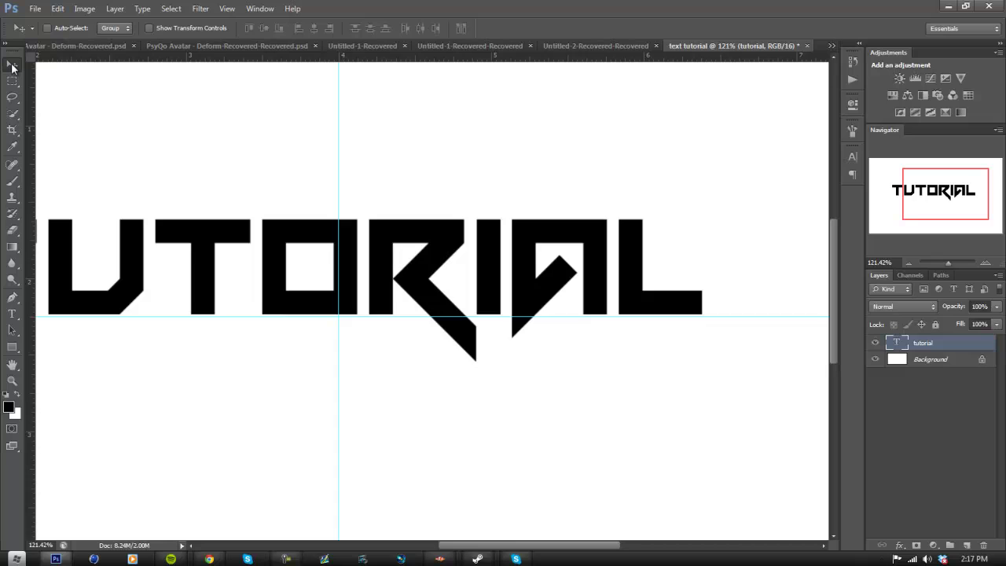
{"action": "key", "text": "Down"}
{"action": "key", "text": "Down"}
{"action": "key", "text": "Down"}
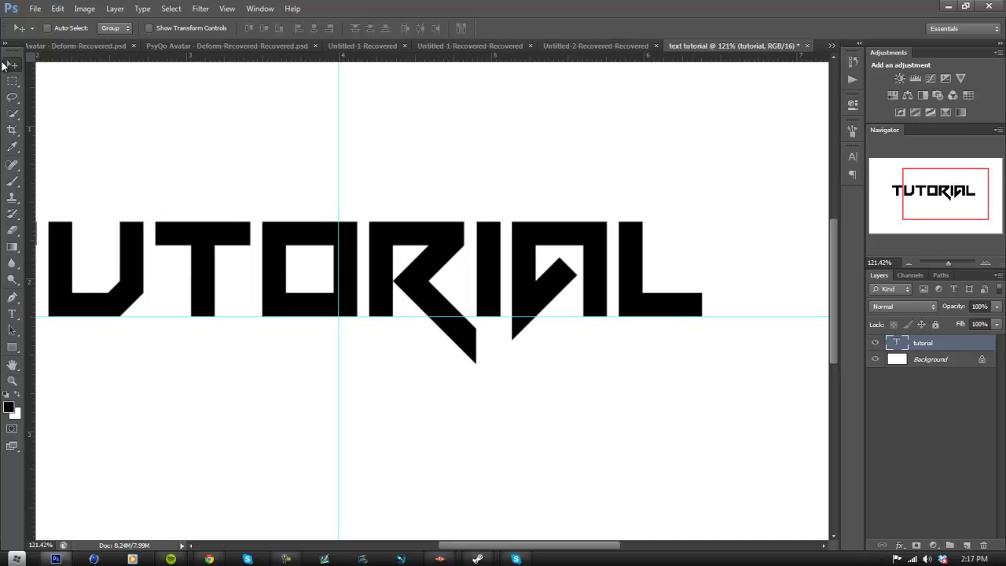
Step: Rasterize the tutorial type layer into pixels
{"action": "left_click", "coordinate": [12, 381]}
{"action": "scroll", "coordinate": [239, 336], "scroll_direction": "down", "scroll_amount": 3}
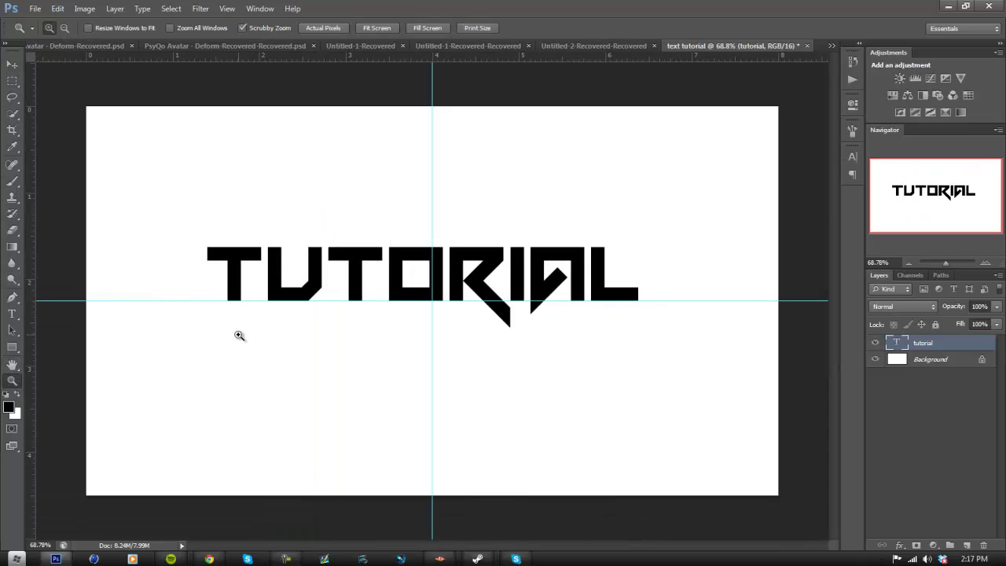
{"action": "left_click_drag", "start_coordinate": [389, 276], "coordinate": [663, 284]}
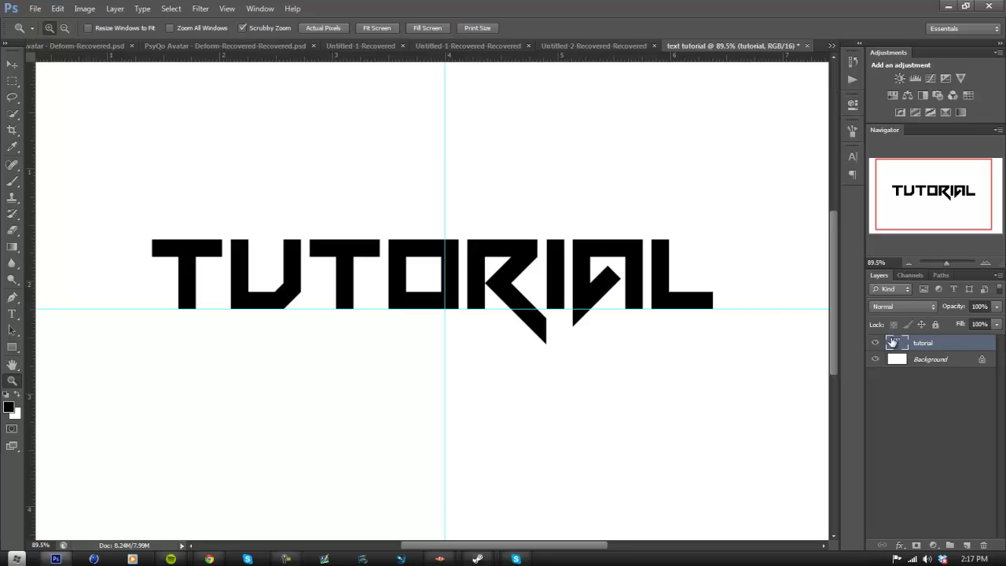
{"action": "right_click", "coordinate": [942, 344]}
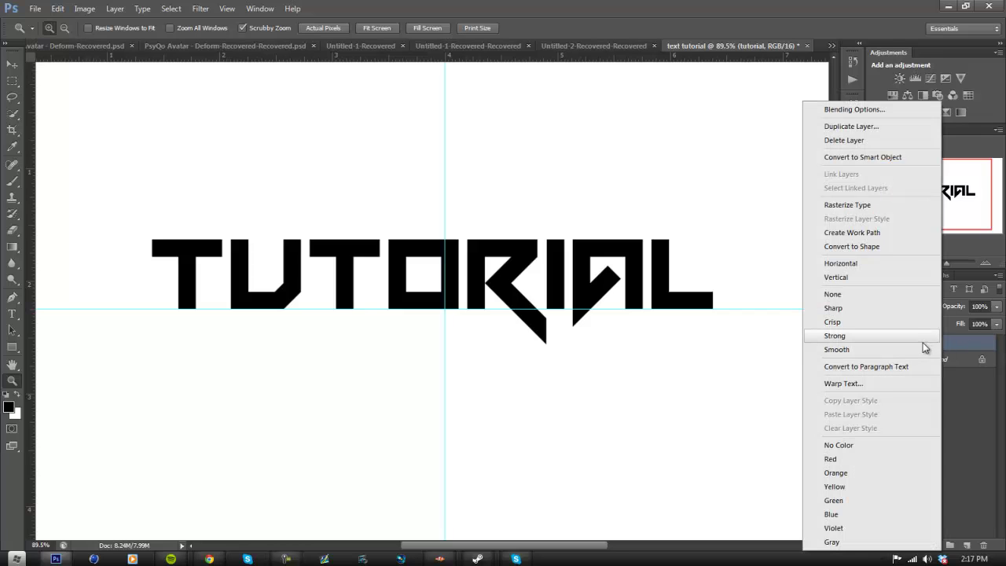
{"action": "left_click", "coordinate": [856, 206]}
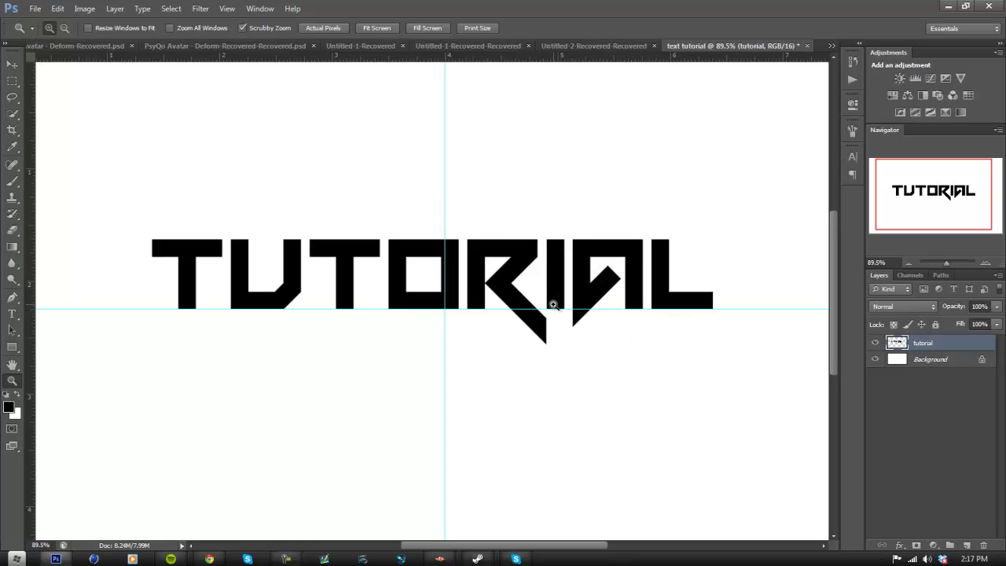
{"action": "left_click_drag", "start_coordinate": [553, 304], "coordinate": [570, 302]}
{"action": "left_click_drag", "start_coordinate": [474, 276], "coordinate": [177, 236]}
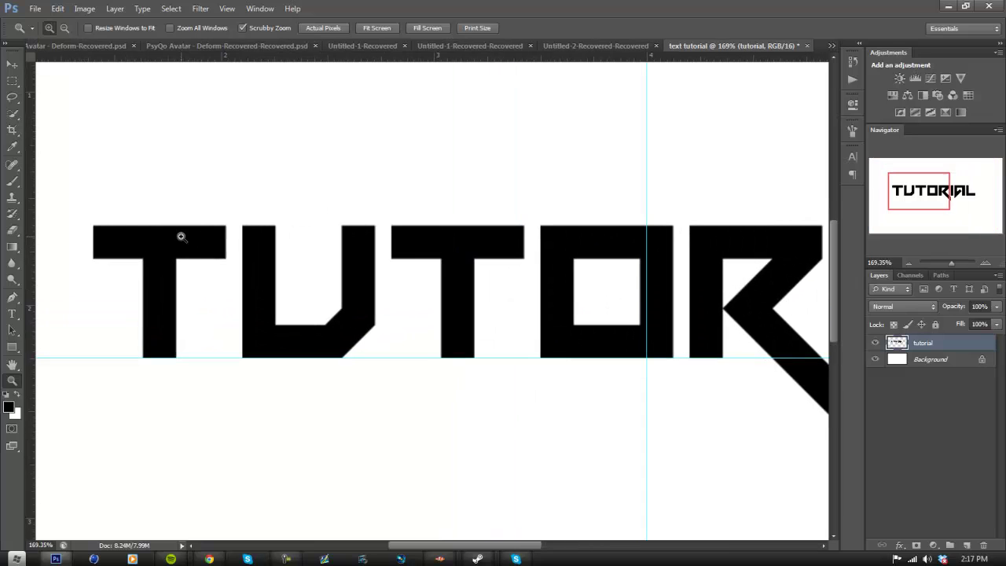
Step: Box the first T and cut it onto its own layer, Layer 1
{"action": "left_click", "coordinate": [12, 81]}
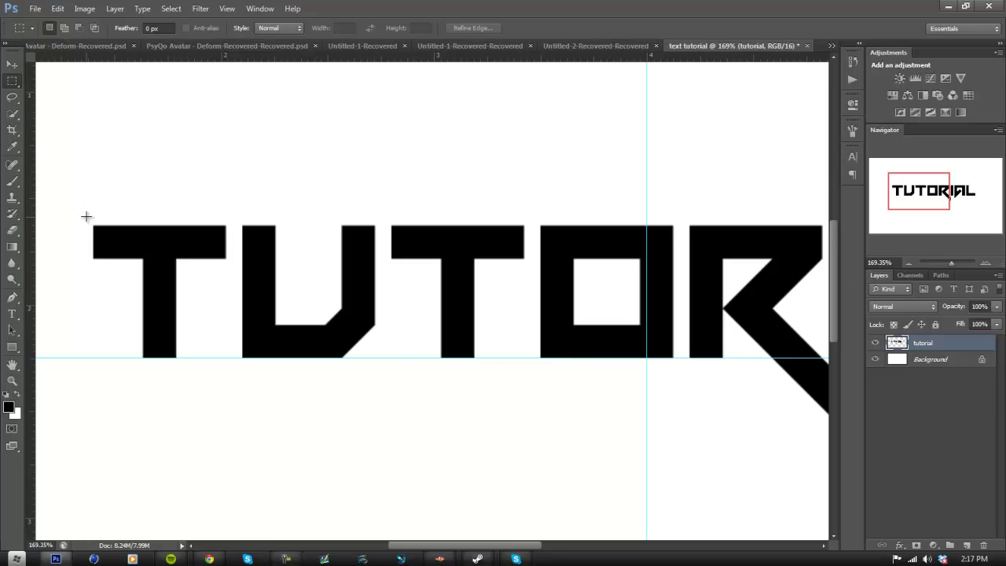
{"action": "left_click_drag", "start_coordinate": [79, 192], "coordinate": [233, 399]}
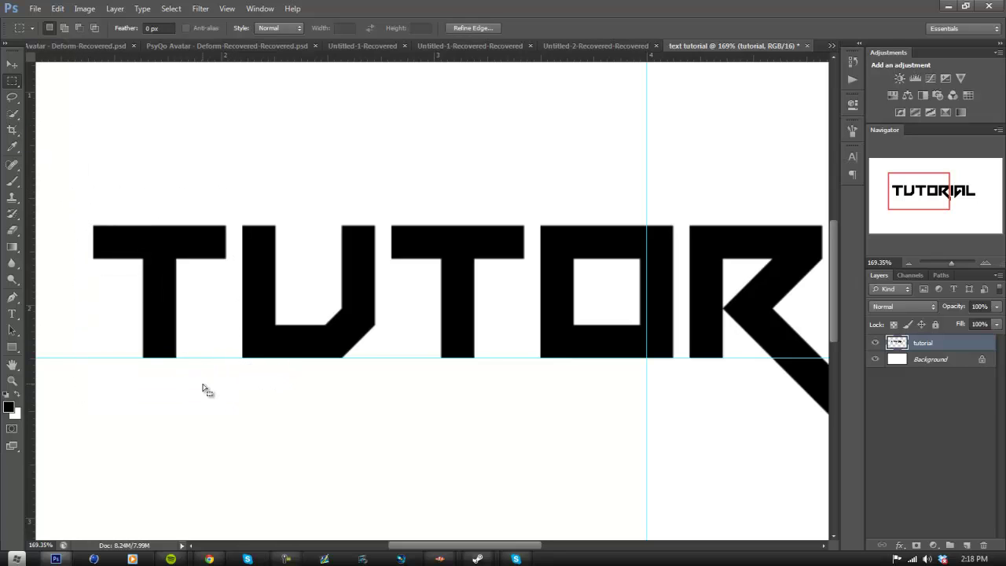
{"action": "right_click", "coordinate": [191, 269]}
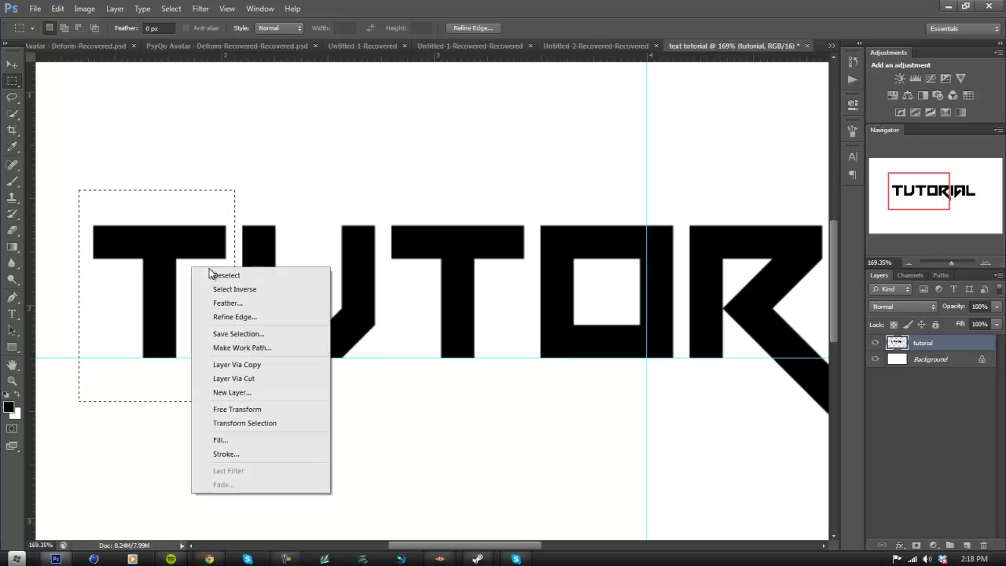
{"action": "left_click", "coordinate": [243, 380]}
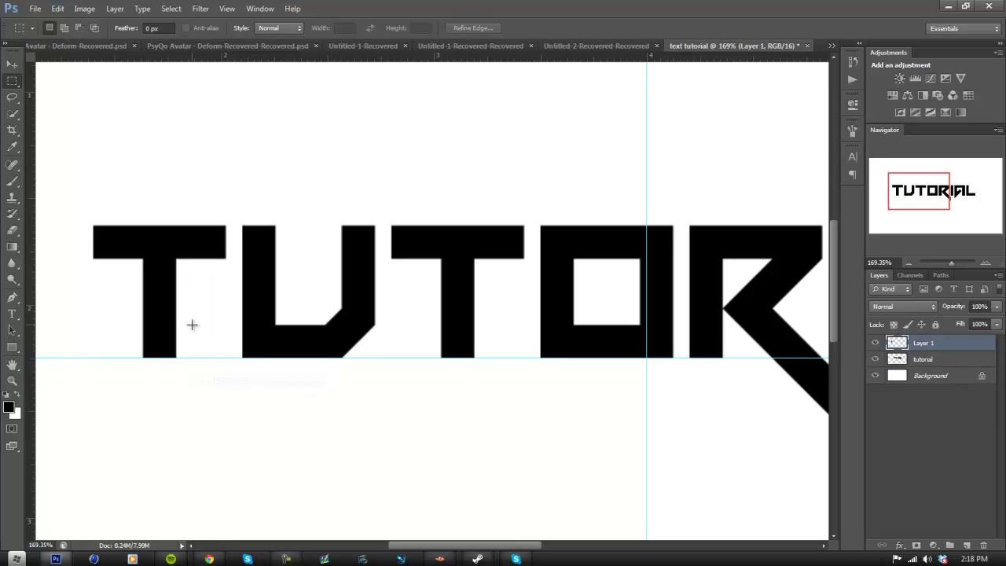
{"action": "left_click", "coordinate": [874, 343]}
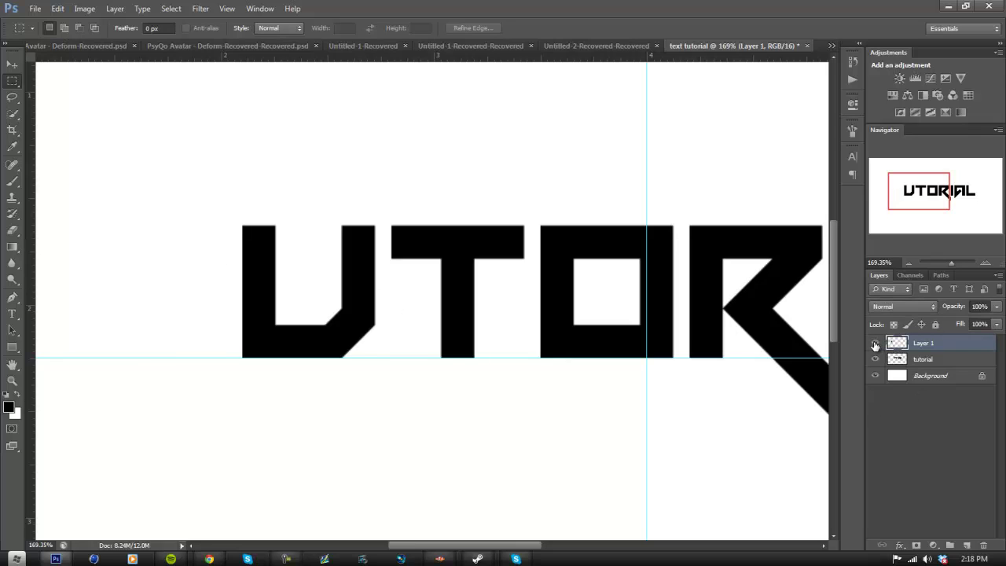
{"action": "left_click", "coordinate": [874, 343]}
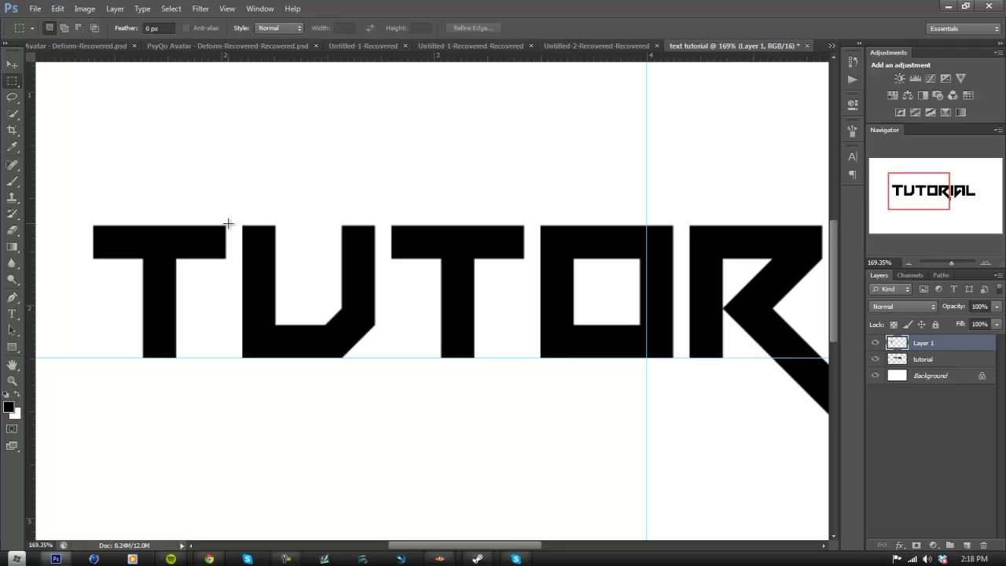
Step: Box the U on the tutorial layer and cut it onto Layer 2
{"action": "left_click_drag", "start_coordinate": [234, 208], "coordinate": [382, 388]}
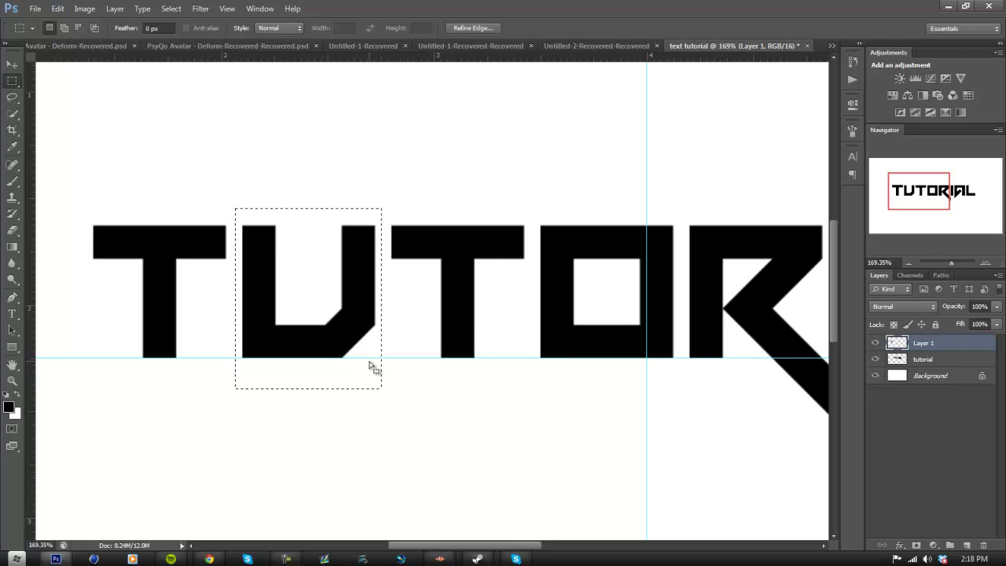
{"action": "right_click", "coordinate": [410, 338]}
{"action": "left_click", "coordinate": [956, 366]}
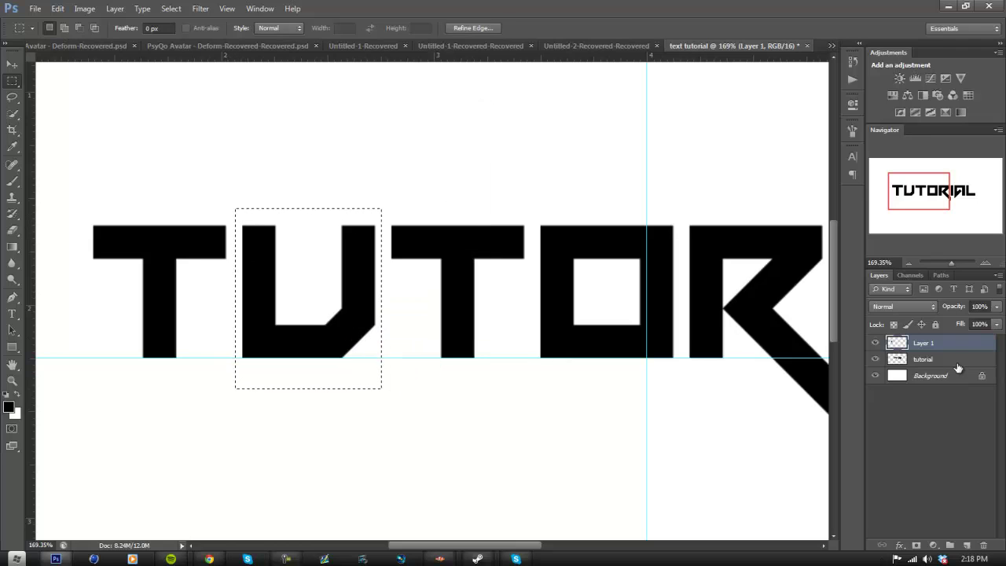
{"action": "left_click", "coordinate": [916, 362]}
{"action": "right_click", "coordinate": [370, 300]}
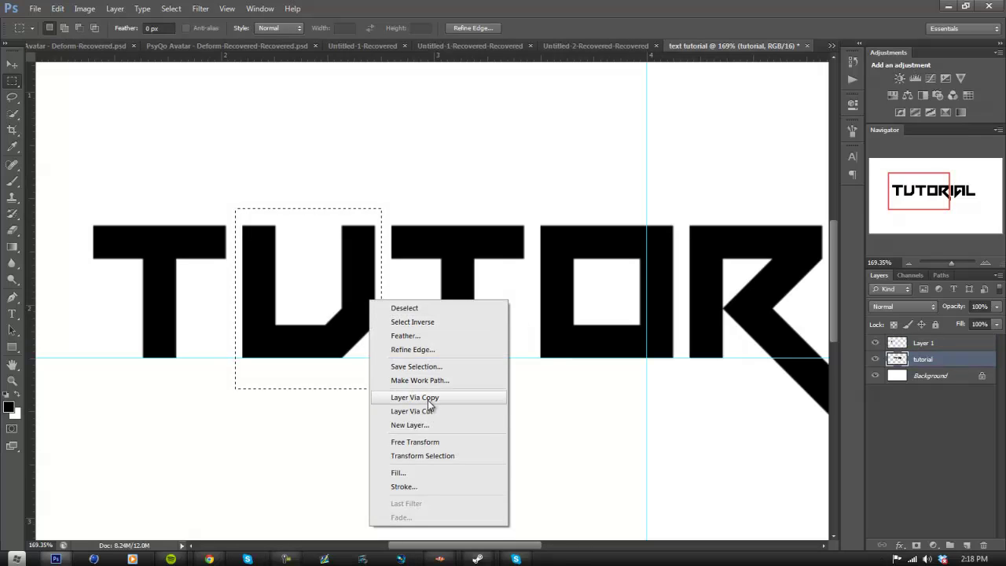
{"action": "left_click", "coordinate": [430, 411]}
{"action": "left_click", "coordinate": [875, 359]}
{"action": "left_click", "coordinate": [875, 359]}
{"action": "left_click", "coordinate": [876, 344]}
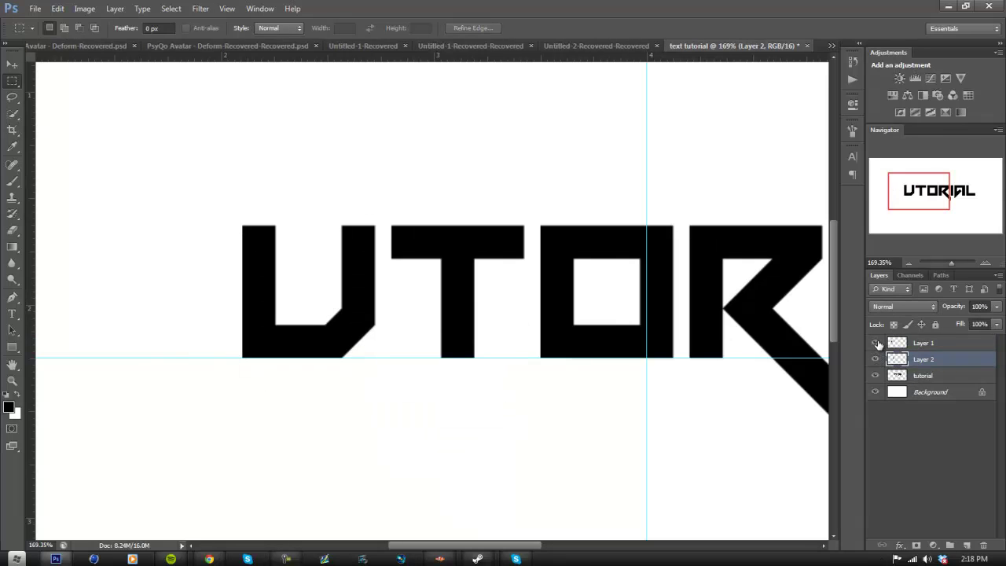
{"action": "left_click", "coordinate": [875, 344]}
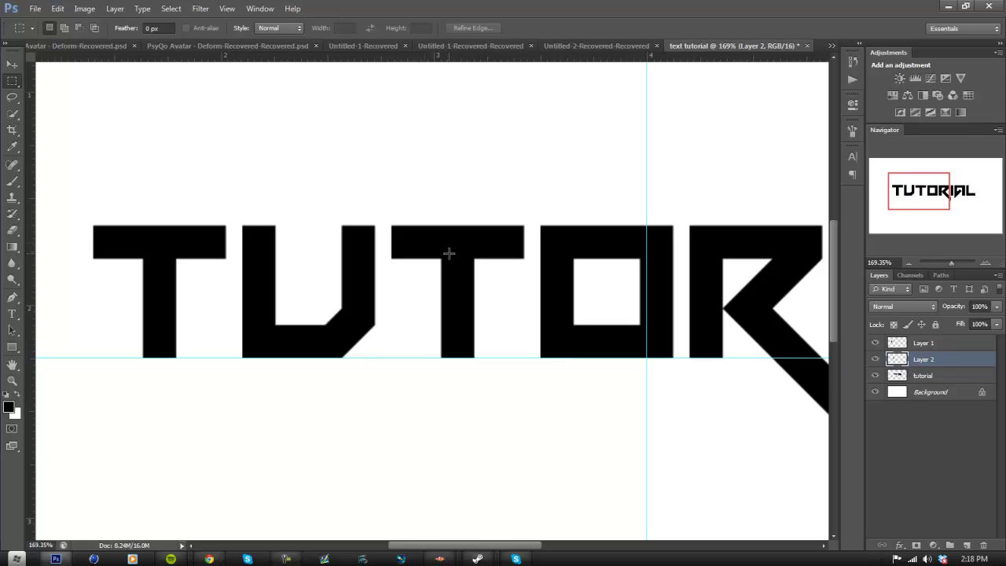
Step: Box the second T, and after an empty-selection warning, reactivate the tutorial layer to retry the cut
{"action": "left_click_drag", "start_coordinate": [385, 216], "coordinate": [533, 412]}
{"action": "right_click", "coordinate": [504, 354]}
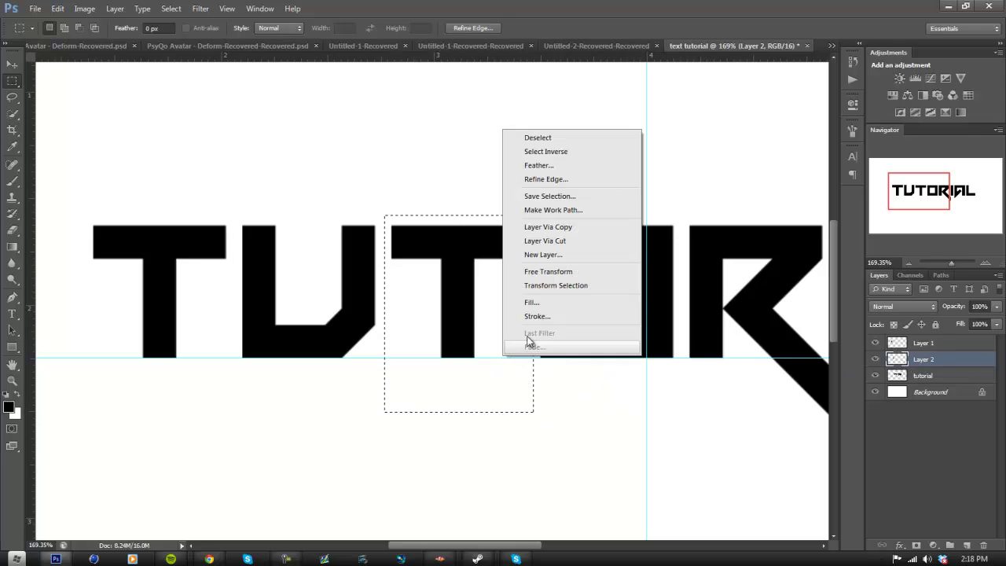
{"action": "left_click", "coordinate": [562, 240]}
{"action": "left_click", "coordinate": [488, 218]}
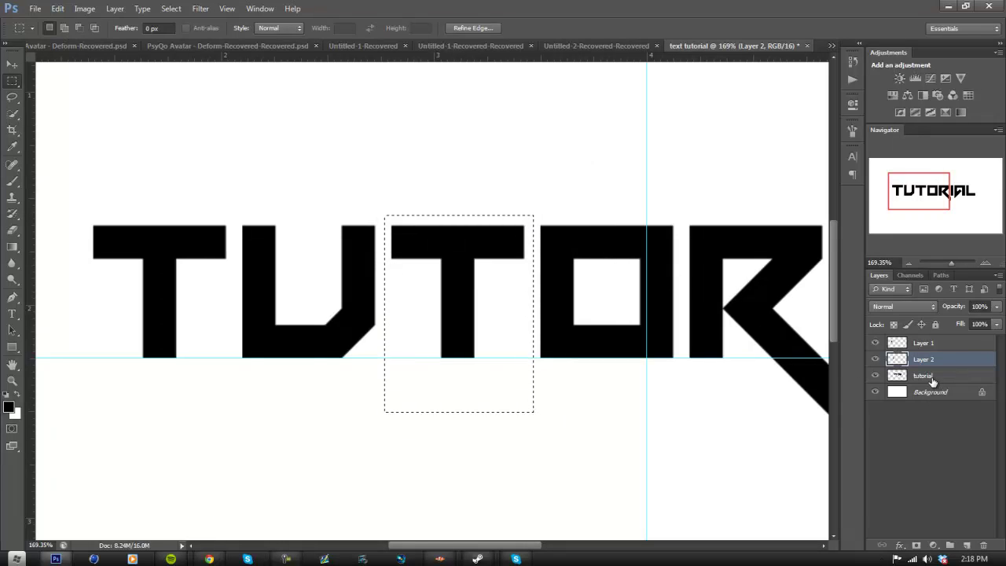
{"action": "left_click", "coordinate": [923, 375]}
{"action": "left_click", "coordinate": [875, 375]}
{"action": "left_click", "coordinate": [874, 375]}
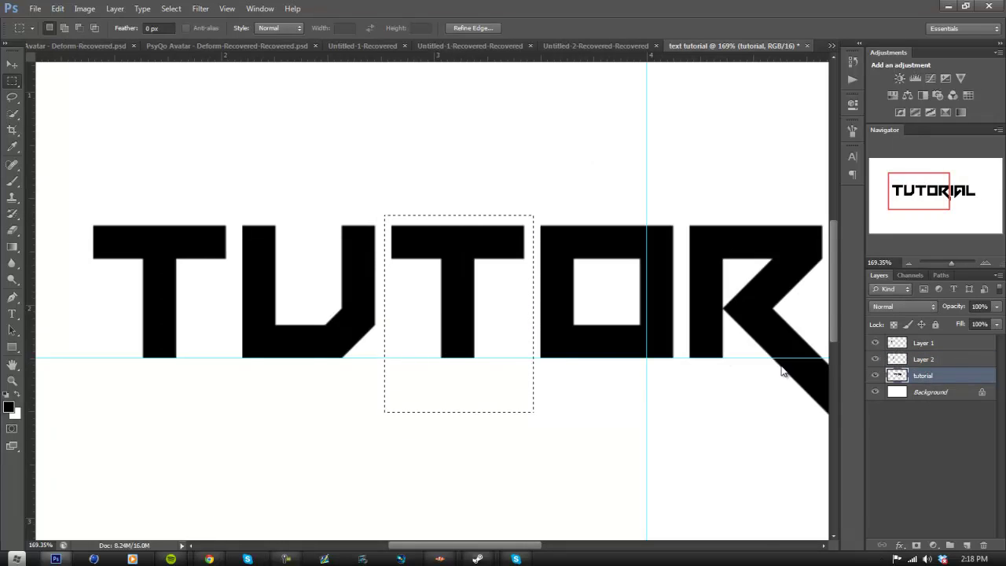
{"action": "right_click", "coordinate": [446, 319]}
Step: Cut the second T and the O onto their own layers
{"action": "left_click", "coordinate": [491, 426]}
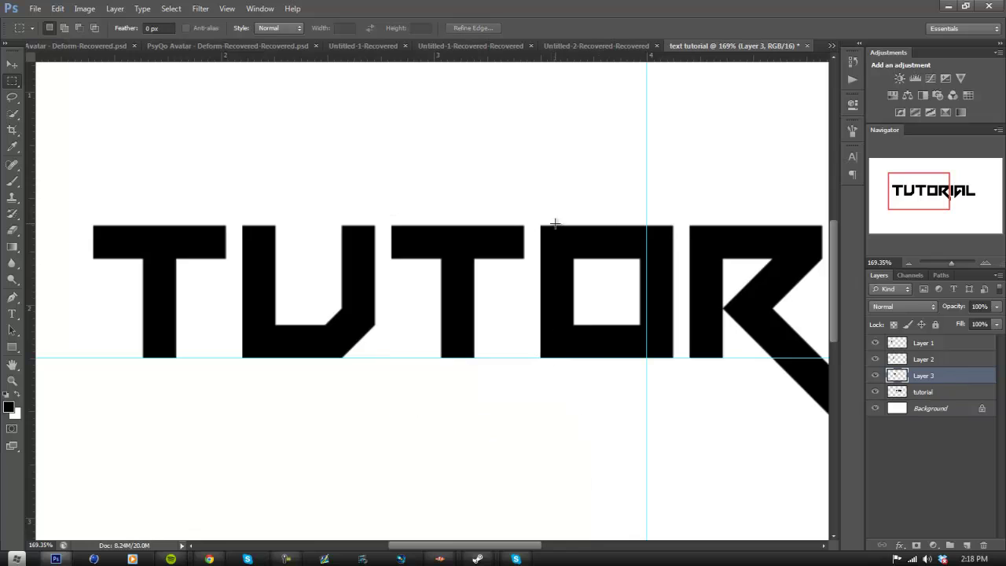
{"action": "left_click_drag", "start_coordinate": [536, 210], "coordinate": [679, 389]}
{"action": "right_click", "coordinate": [554, 283]}
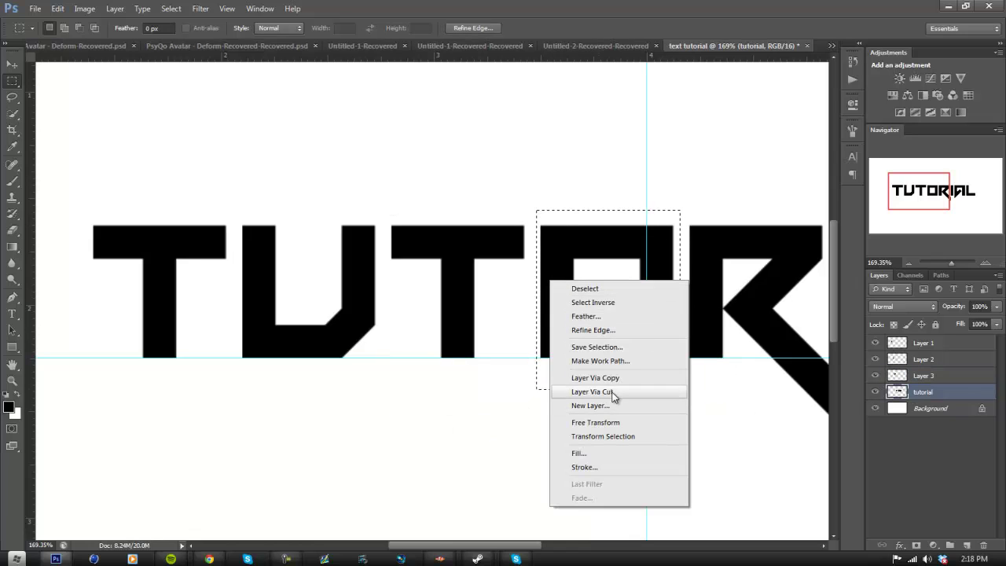
{"action": "left_click", "coordinate": [660, 386]}
Step: Cut the R and the I from the tutorial layer onto separate layers
{"action": "left_click_drag", "start_coordinate": [683, 218], "coordinate": [801, 484]}
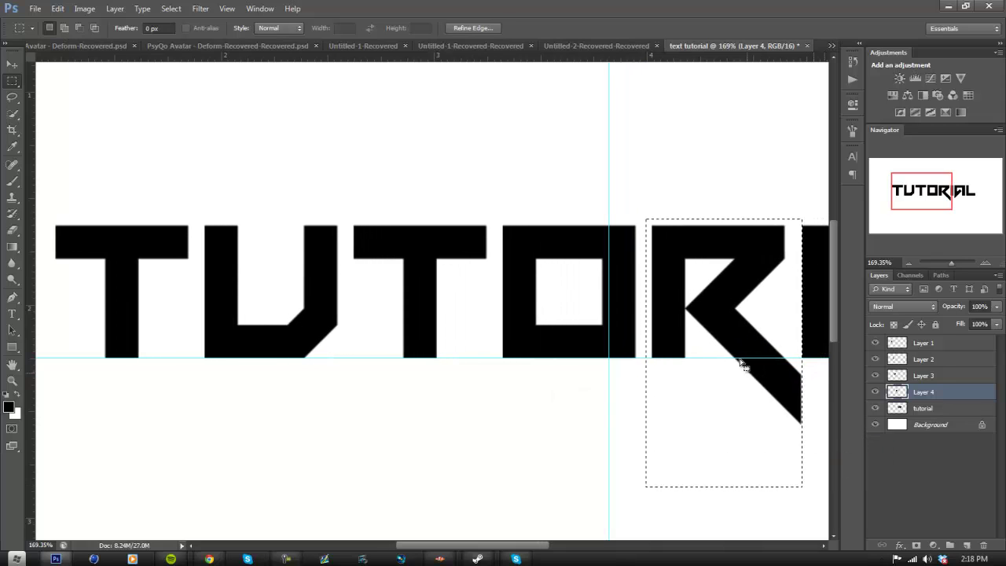
{"action": "right_click", "coordinate": [741, 359]}
{"action": "left_click", "coordinate": [939, 409]}
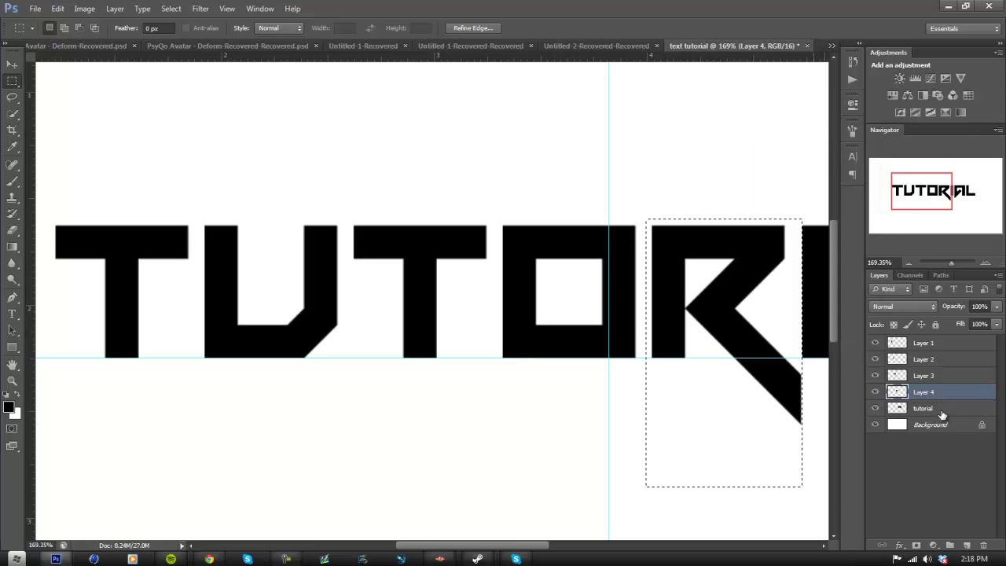
{"action": "left_click", "coordinate": [939, 409]}
{"action": "right_click", "coordinate": [756, 355]}
{"action": "left_click", "coordinate": [799, 236]}
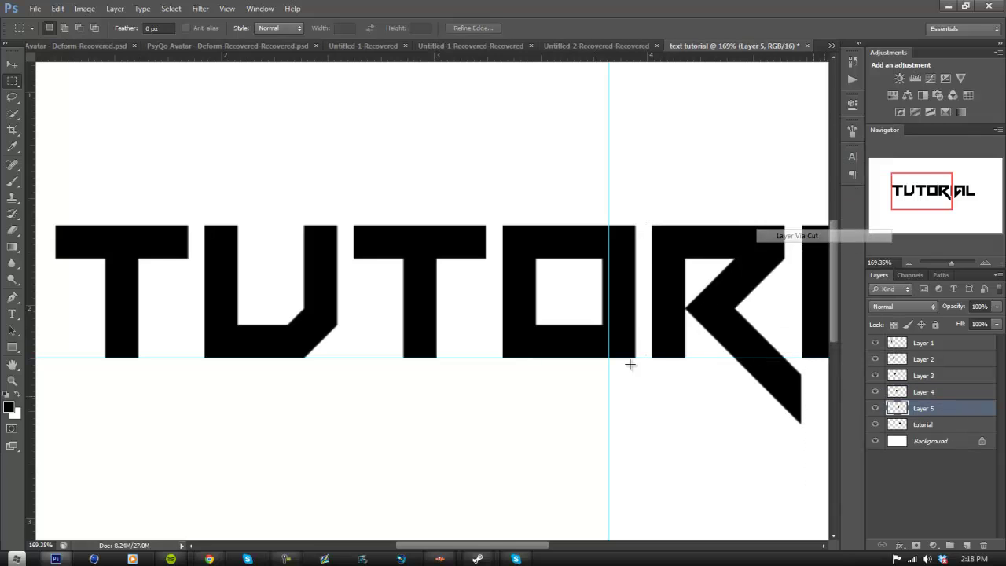
{"action": "left_click_drag", "start_coordinate": [489, 549], "coordinate": [536, 452]}
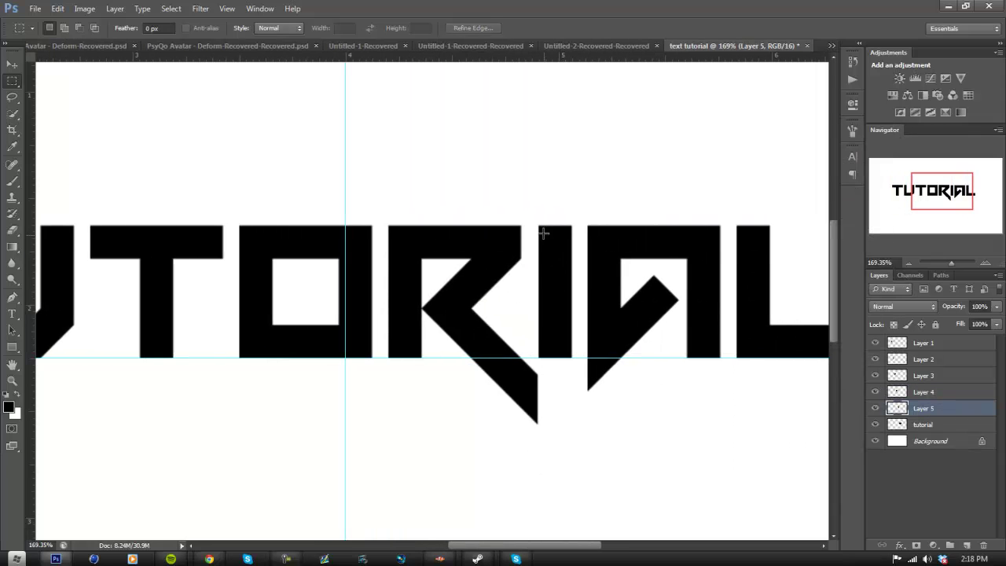
{"action": "left_click_drag", "start_coordinate": [532, 208], "coordinate": [577, 363]}
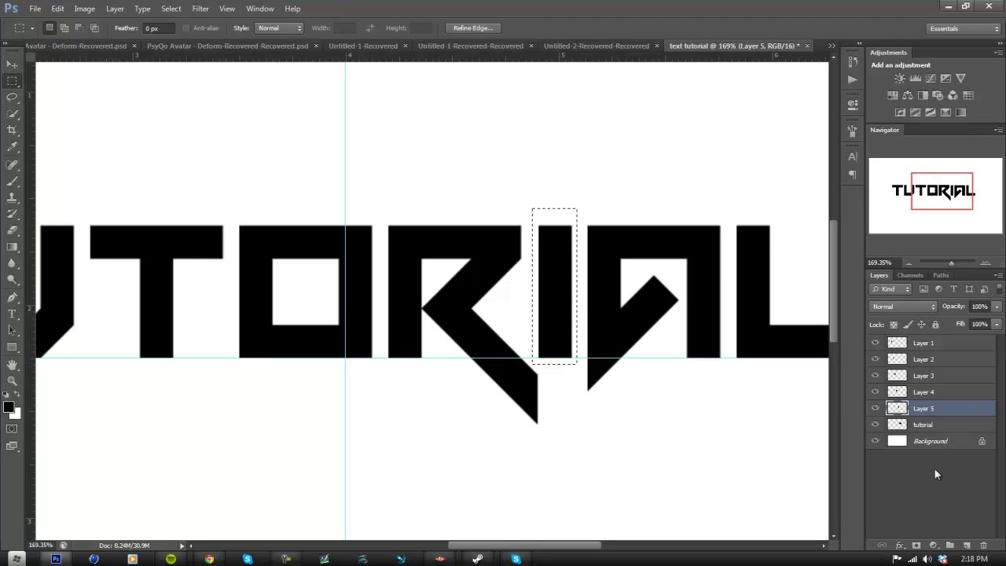
{"action": "left_click", "coordinate": [939, 425]}
{"action": "right_click", "coordinate": [561, 297]}
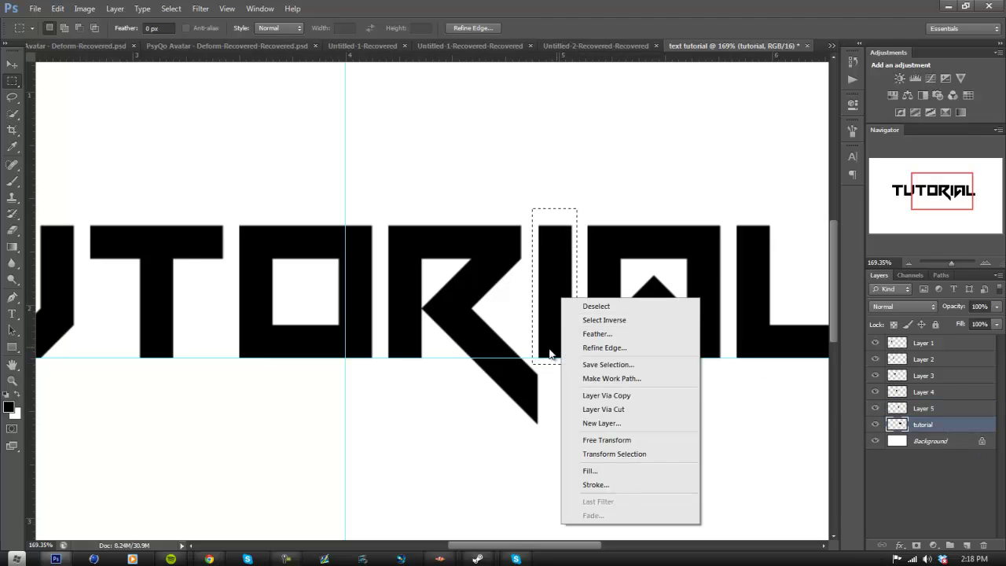
{"action": "left_click", "coordinate": [620, 410]}
Step: Cut the A from the tutorial layer onto its own layer
{"action": "left_click_drag", "start_coordinate": [580, 211], "coordinate": [728, 415]}
{"action": "right_click", "coordinate": [681, 376]}
{"action": "left_click", "coordinate": [919, 441]}
{"action": "left_click", "coordinate": [924, 441]}
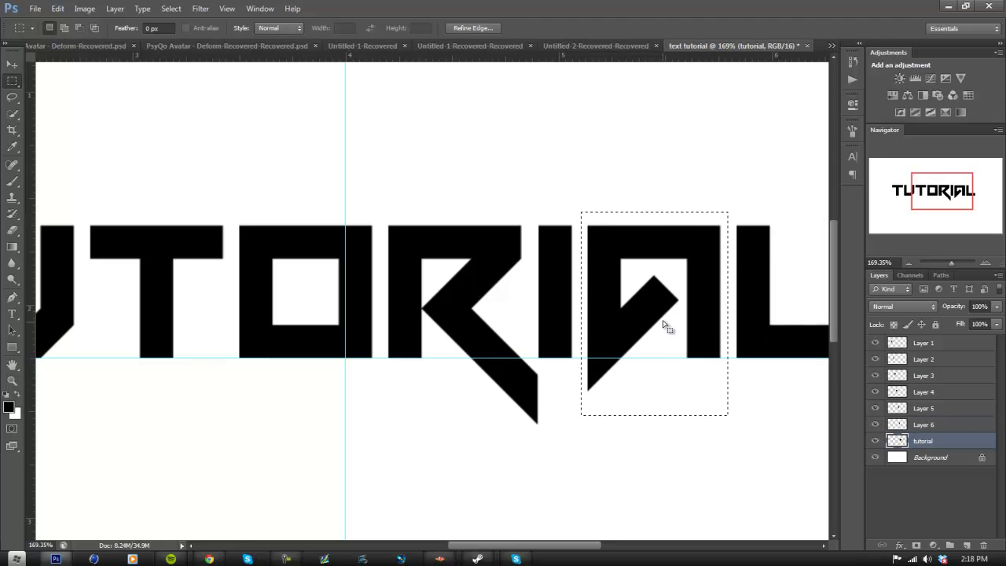
{"action": "right_click", "coordinate": [664, 324]}
{"action": "left_click", "coordinate": [733, 421]}
Step: Cut the L onto its own layer and zoom out to the whole word
{"action": "left_click_drag", "start_coordinate": [725, 205], "coordinate": [700, 392]}
{"action": "right_click", "coordinate": [676, 333]}
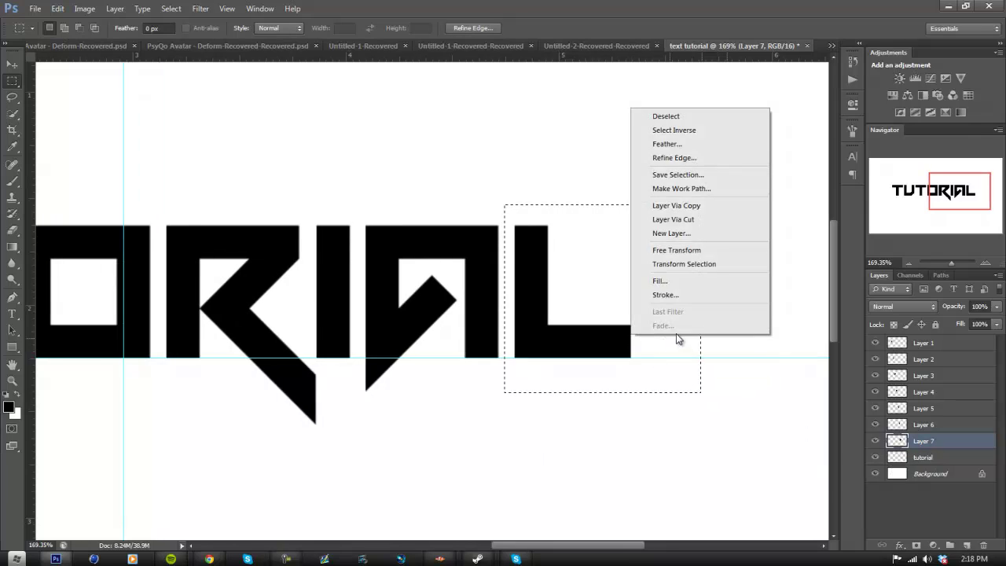
{"action": "left_click", "coordinate": [908, 454]}
{"action": "left_click", "coordinate": [911, 456]}
{"action": "right_click", "coordinate": [638, 320]}
{"action": "left_click", "coordinate": [673, 433]}
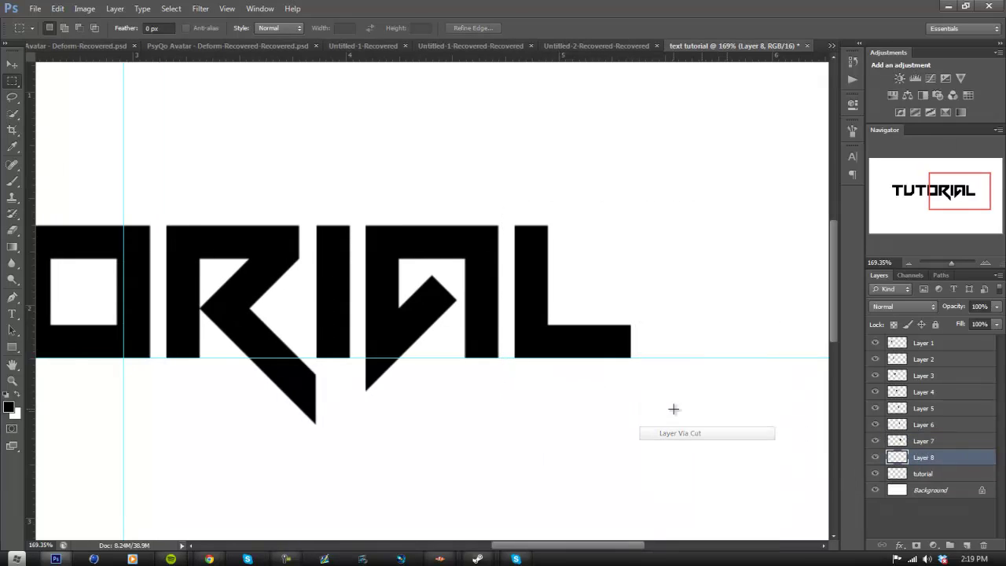
{"action": "left_click", "coordinate": [12, 380]}
{"action": "left_click_drag", "start_coordinate": [503, 309], "coordinate": [455, 265]}
Step: Zoom out and toggle the O and R layers to confirm each letter is separate
{"action": "key", "text": "ctrl+minus"}
{"action": "key", "text": "ctrl+minus"}
{"action": "left_click", "coordinate": [876, 391]}
{"action": "left_click", "coordinate": [876, 391]}
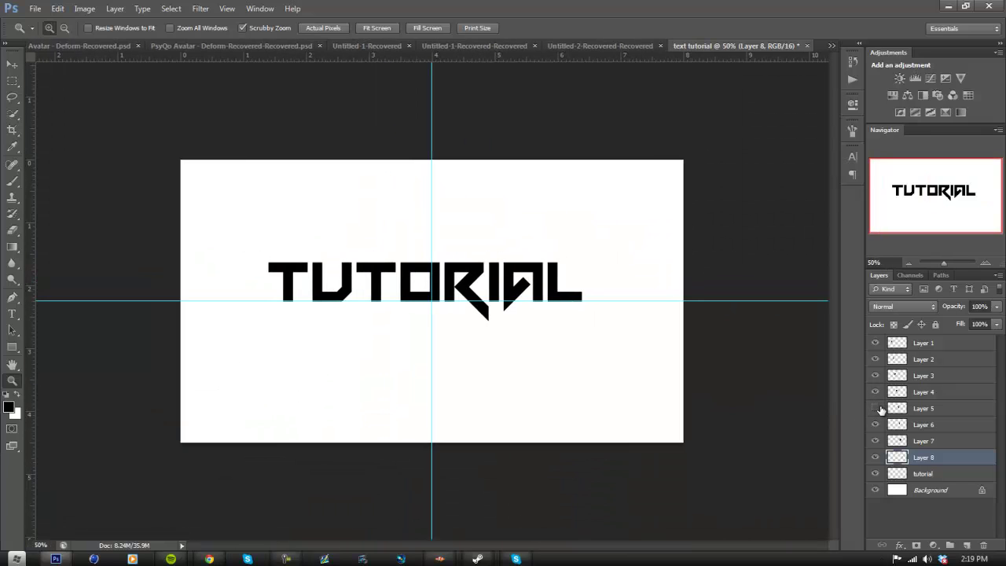
{"action": "left_click", "coordinate": [877, 408]}
{"action": "left_click", "coordinate": [876, 408]}
Step: Dismiss the no-pixels warning and delete the empty tutorial layer
{"action": "key", "text": "ctrl+0"}
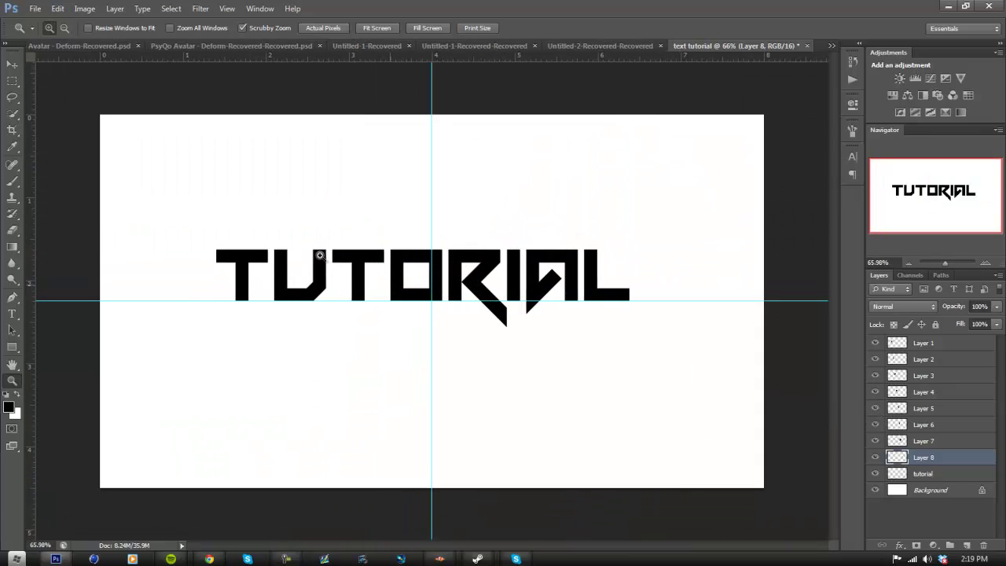
{"action": "key", "text": "m"}
{"action": "left_click", "coordinate": [485, 221]}
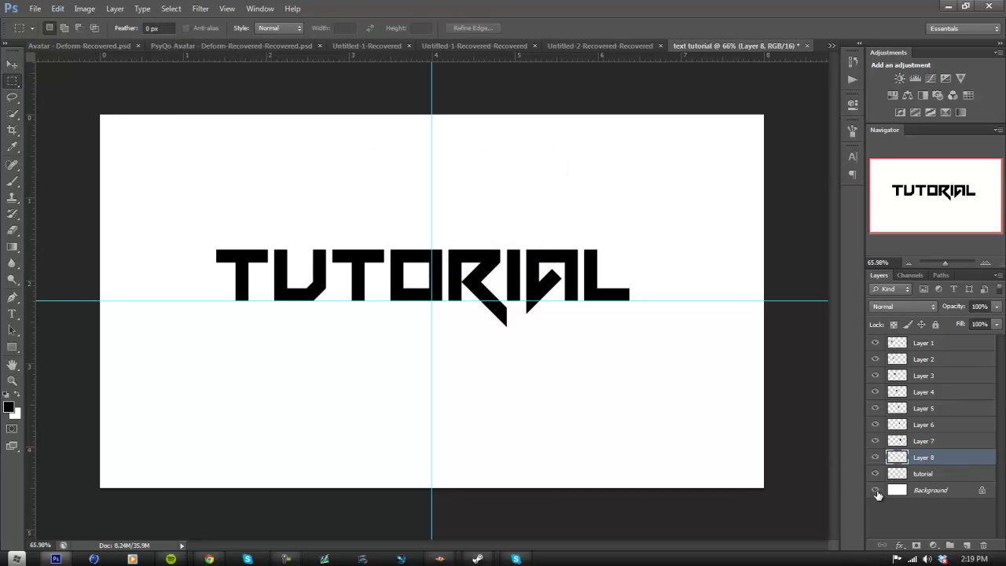
{"action": "left_click", "coordinate": [895, 490]}
{"action": "left_click", "coordinate": [912, 474]}
{"action": "key", "text": "Delete"}
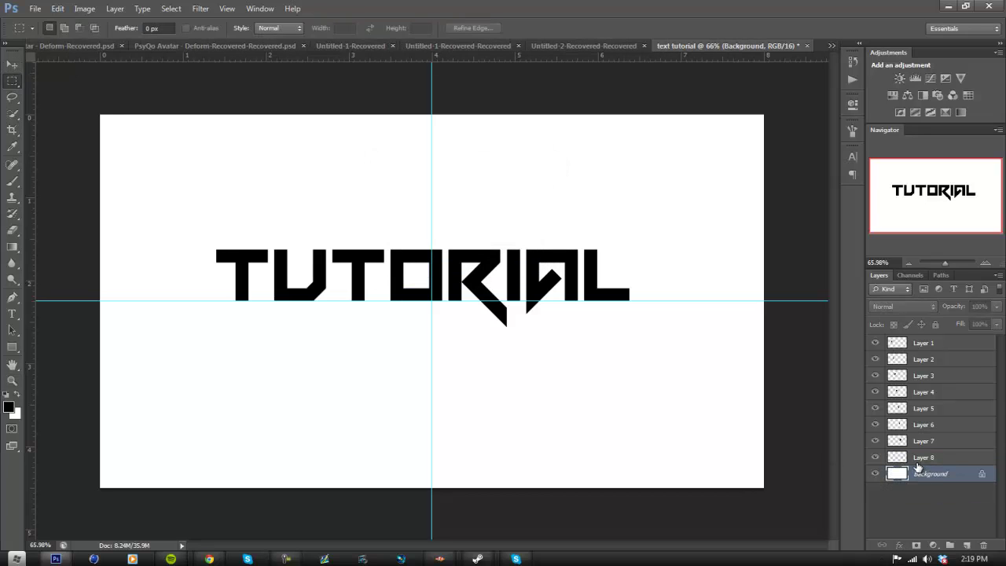
Step: Rename the bottom letter layers to l, a, i and r
{"action": "double_click", "coordinate": [928, 458]}
{"action": "type", "text": "l"}
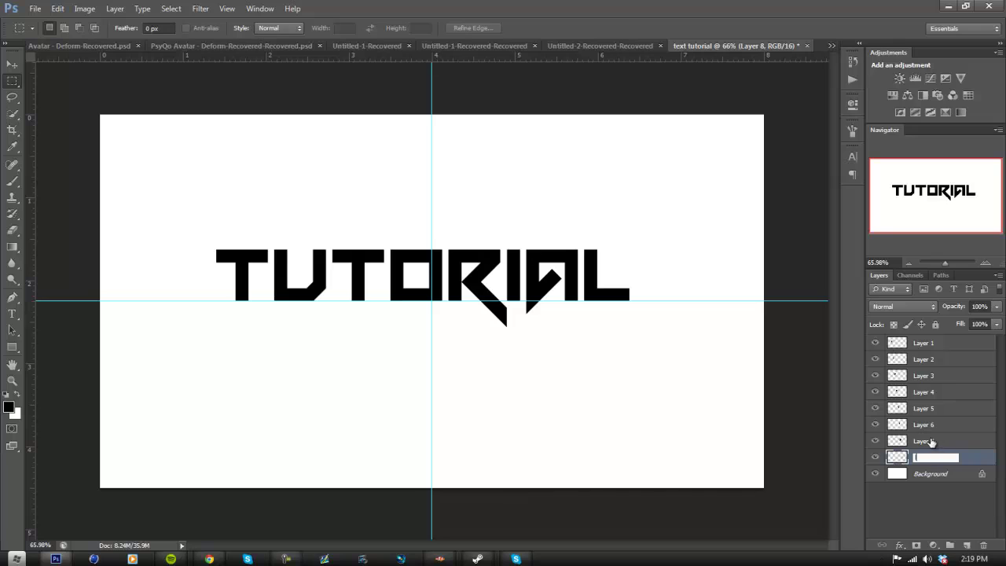
{"action": "double_click", "coordinate": [931, 440]}
{"action": "type", "text": "a"}
{"action": "double_click", "coordinate": [929, 425]}
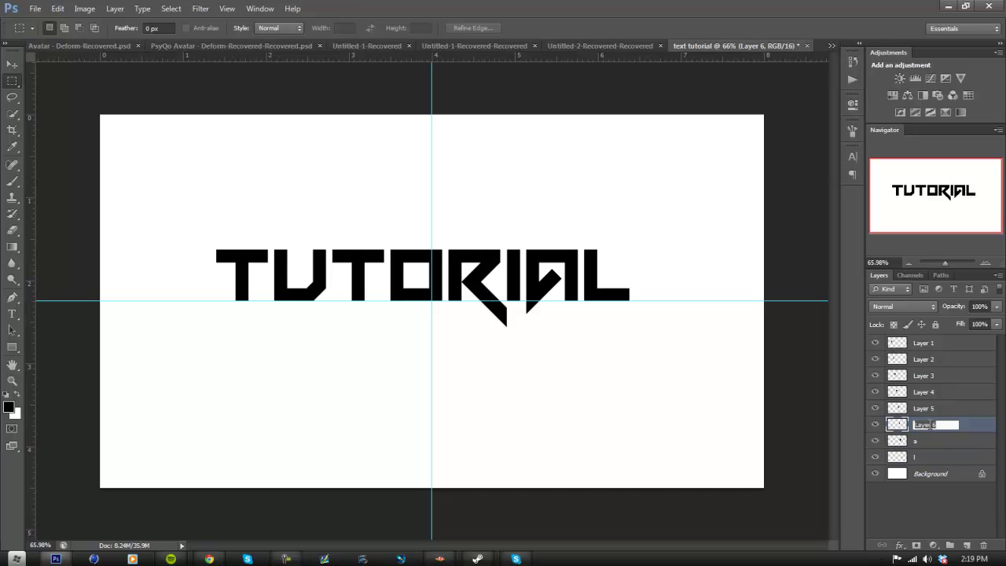
{"action": "double_click", "coordinate": [929, 408]}
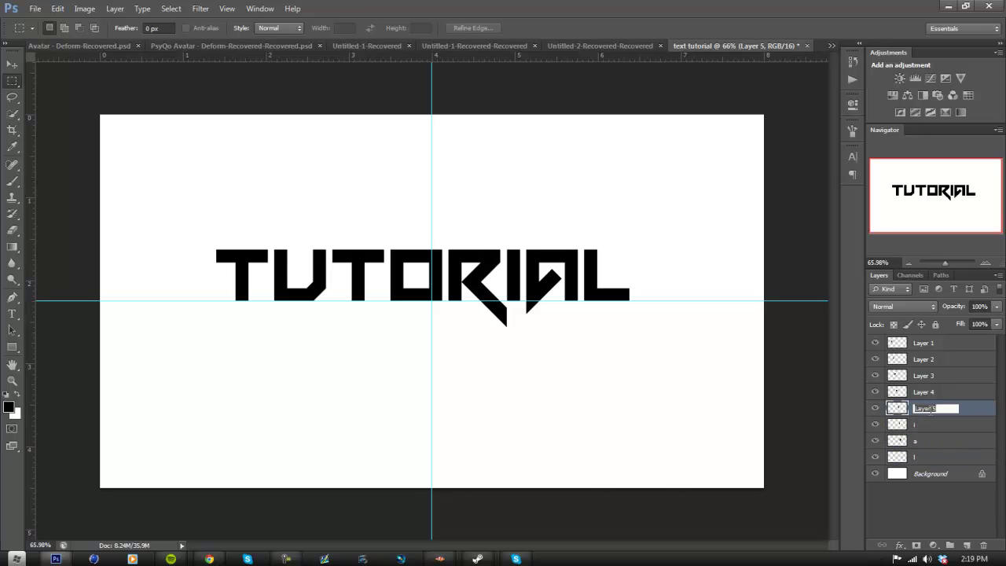
{"action": "type", "text": "r"}
Step: Rename the remaining letter layers to o, t, u and t
{"action": "double_click", "coordinate": [932, 392]}
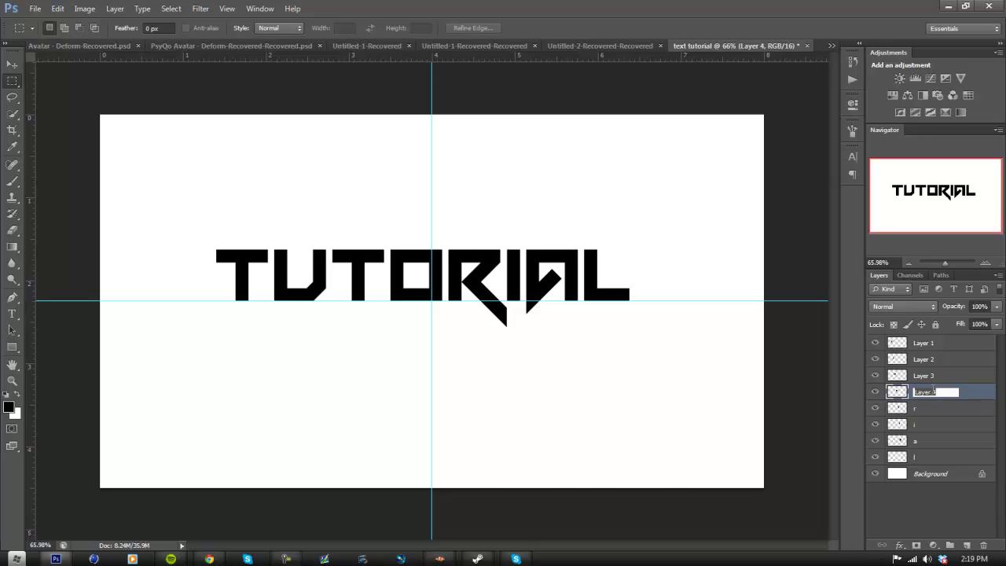
{"action": "double_click", "coordinate": [928, 376]}
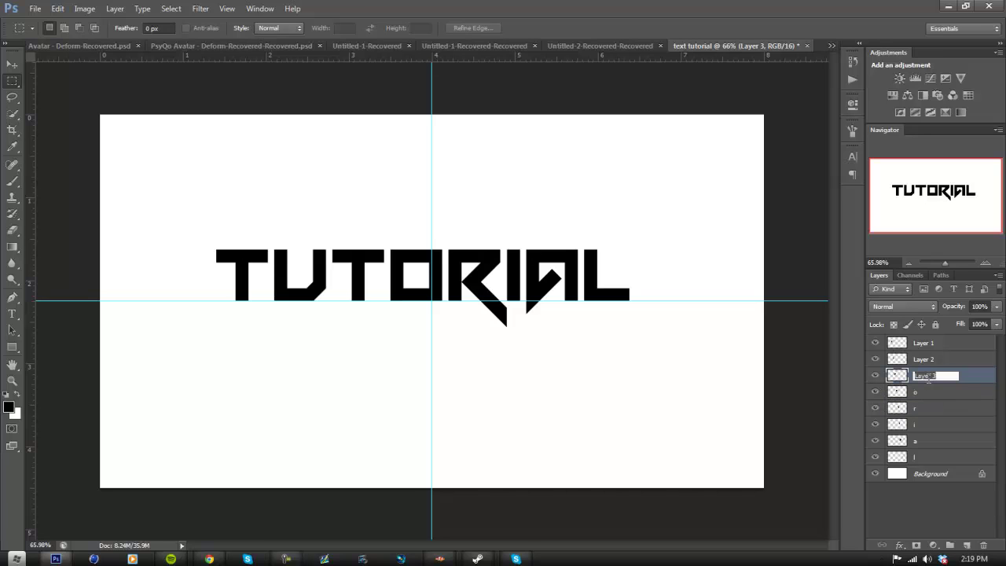
{"action": "type", "text": "t"}
{"action": "double_click", "coordinate": [928, 361]}
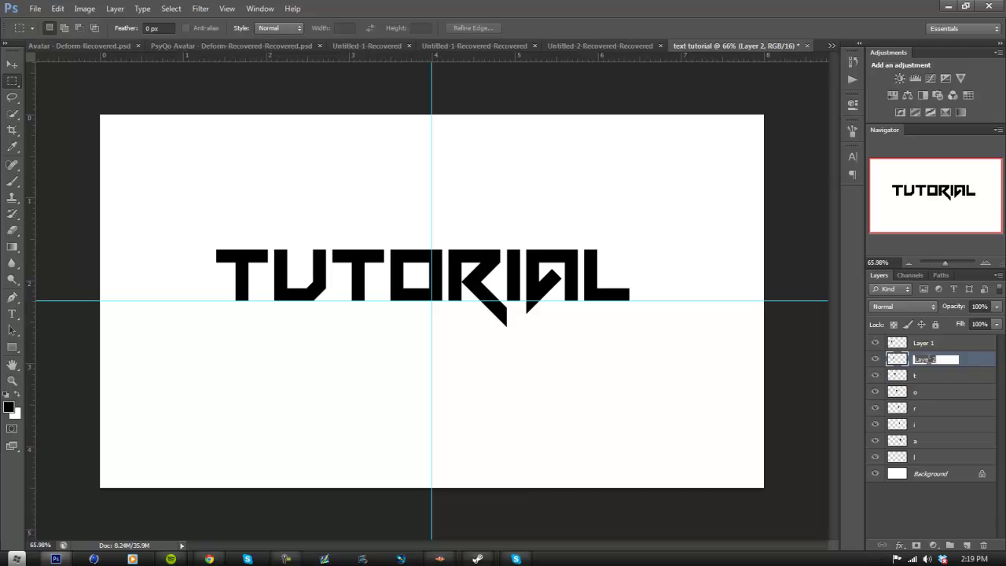
{"action": "double_click", "coordinate": [923, 343]}
{"action": "type", "text": "t"}
{"action": "left_click", "coordinate": [926, 391]}
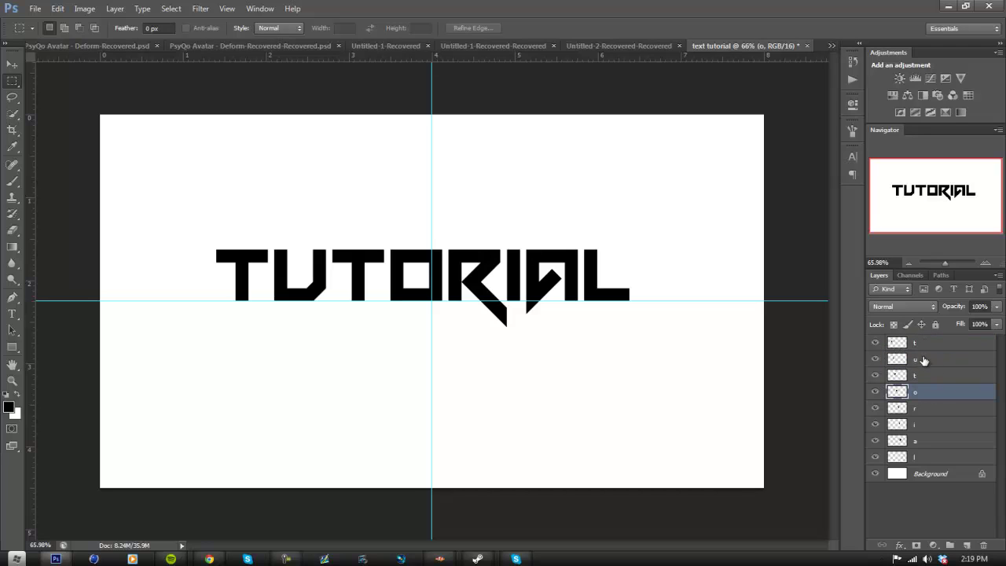
Step: Zoom in on the left of the word and nudge the U left against the first T
{"action": "key", "text": "z"}
{"action": "left_click_drag", "start_coordinate": [344, 285], "coordinate": [550, 331]}
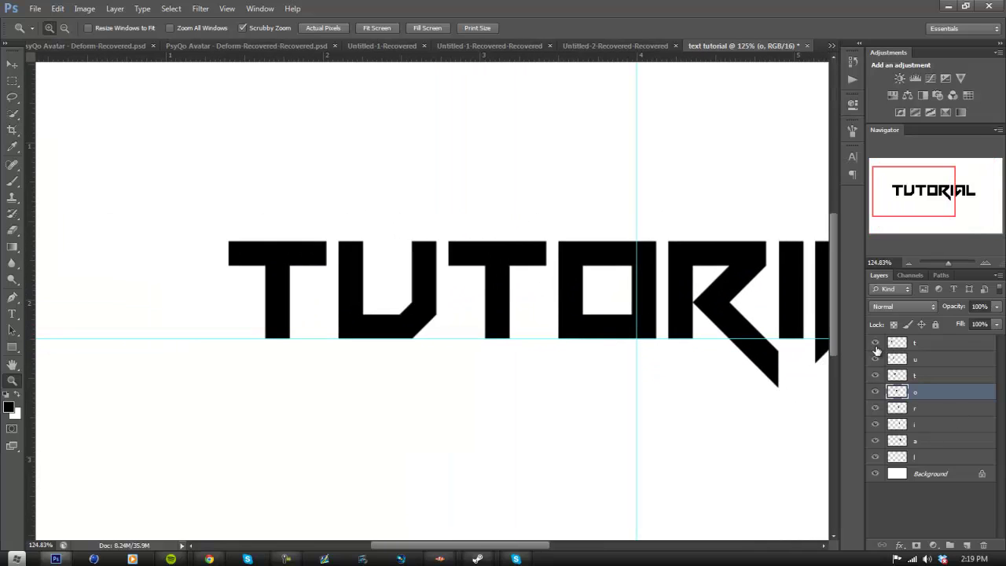
{"action": "left_click", "coordinate": [918, 362]}
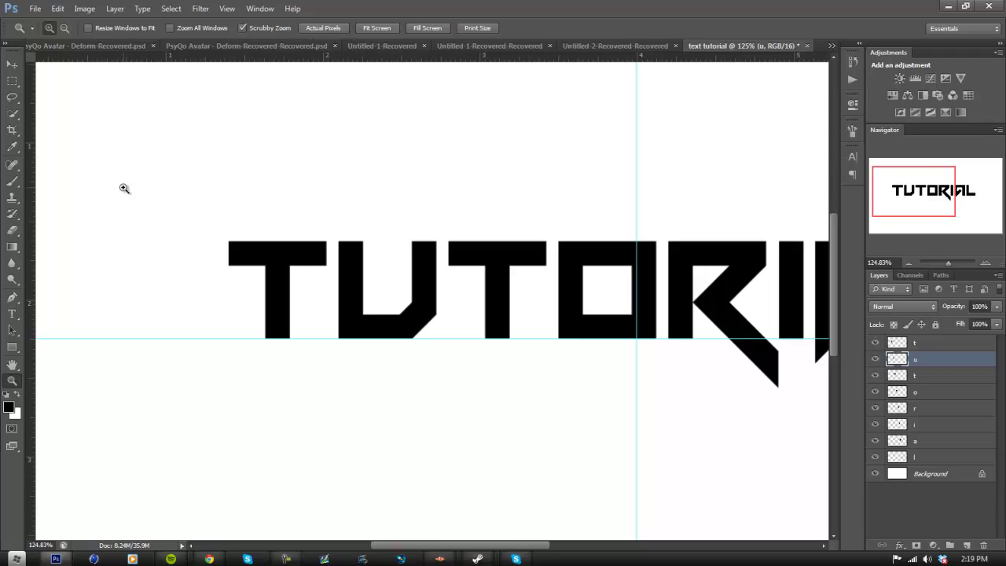
{"action": "left_click", "coordinate": [11, 64]}
{"action": "key", "text": "Left"}
{"action": "key", "text": "Left"}
{"action": "key", "text": "Left"}
{"action": "key", "text": "Left"}
{"action": "key", "text": "Left"}
{"action": "key", "text": "Left"}
{"action": "key", "text": "Left"}
{"action": "key", "text": "Left"}
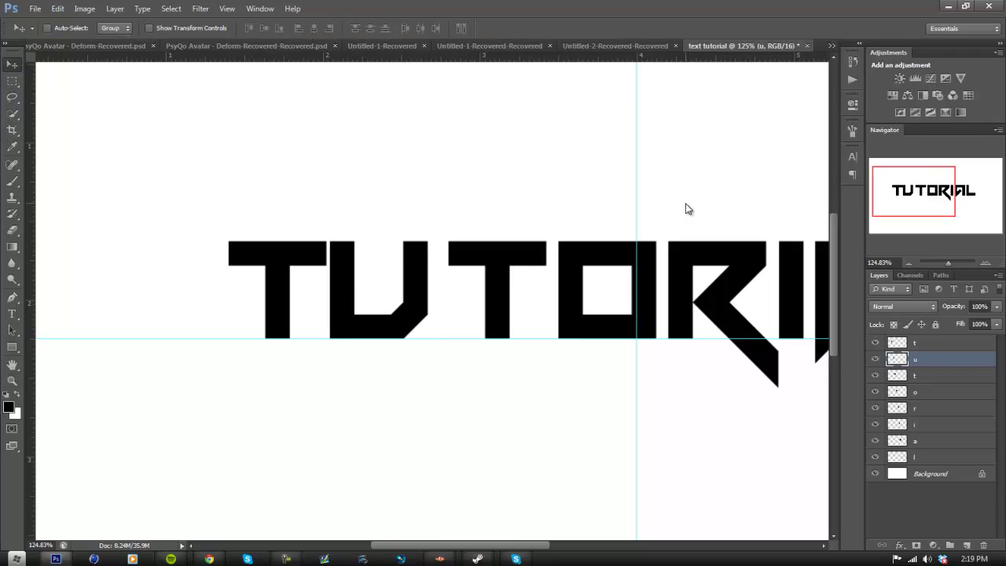
{"action": "key", "text": "Left"}
{"action": "key", "text": "Left"}
{"action": "key", "text": "Left"}
{"action": "key", "text": "Left"}
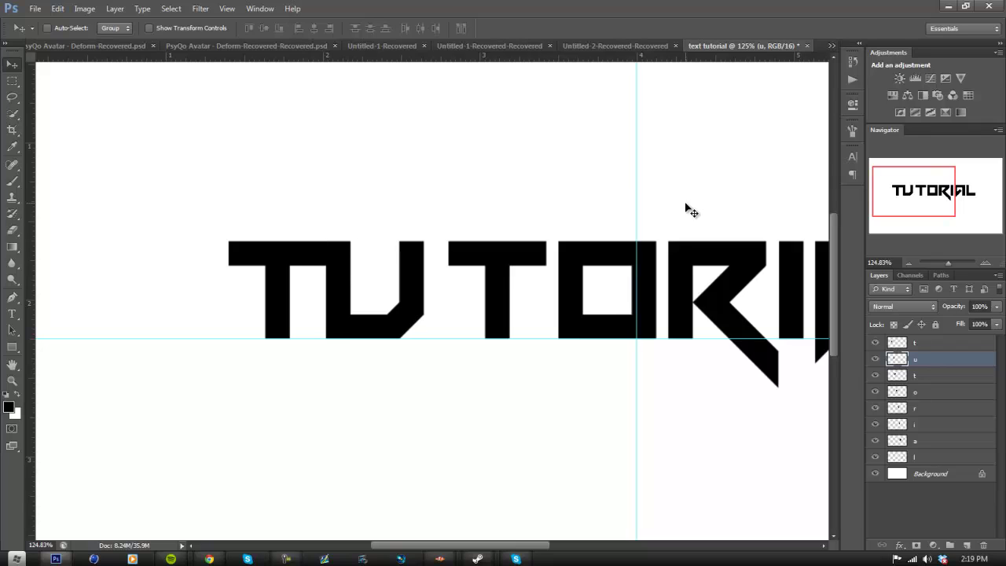
{"action": "key", "text": "Left"}
{"action": "key", "text": "Left"}
{"action": "key", "text": "Left"}
{"action": "key", "text": "Left"}
{"action": "key", "text": "Left"}
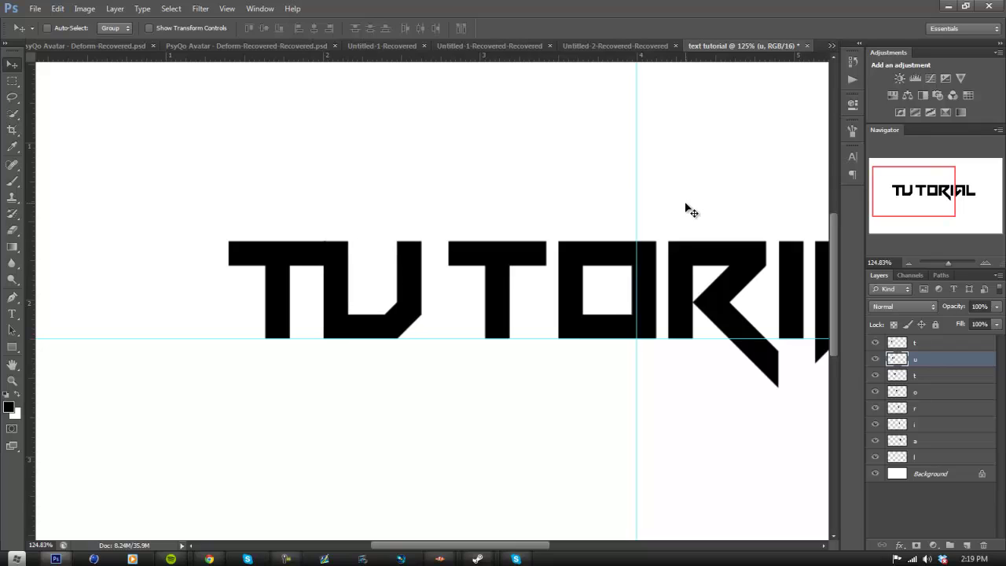
{"action": "key", "text": "Left"}
{"action": "key", "text": "Left"}
{"action": "key", "text": "Left"}
{"action": "key", "text": "Left"}
{"action": "key", "text": "Left"}
{"action": "key", "text": "Left"}
{"action": "key", "text": "Left"}
{"action": "key", "text": "Left"}
{"action": "key", "text": "Left"}
{"action": "key", "text": "Left"}
{"action": "key", "text": "Left"}
{"action": "key", "text": "Left"}
{"action": "key", "text": "Left"}
{"action": "key", "text": "Left"}
{"action": "key", "text": "Left"}
{"action": "key", "text": "Left"}
{"action": "key", "text": "Left"}
{"action": "key", "text": "Left"}
{"action": "key", "text": "Left"}
{"action": "key", "text": "Left"}
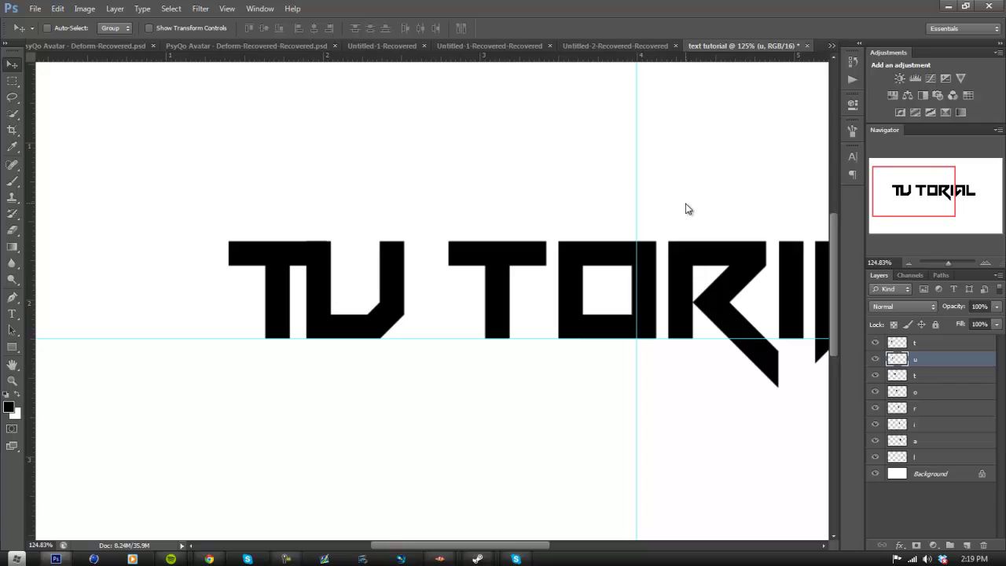
{"action": "key", "text": "Right"}
{"action": "key", "text": "Right"}
{"action": "key", "text": "Right"}
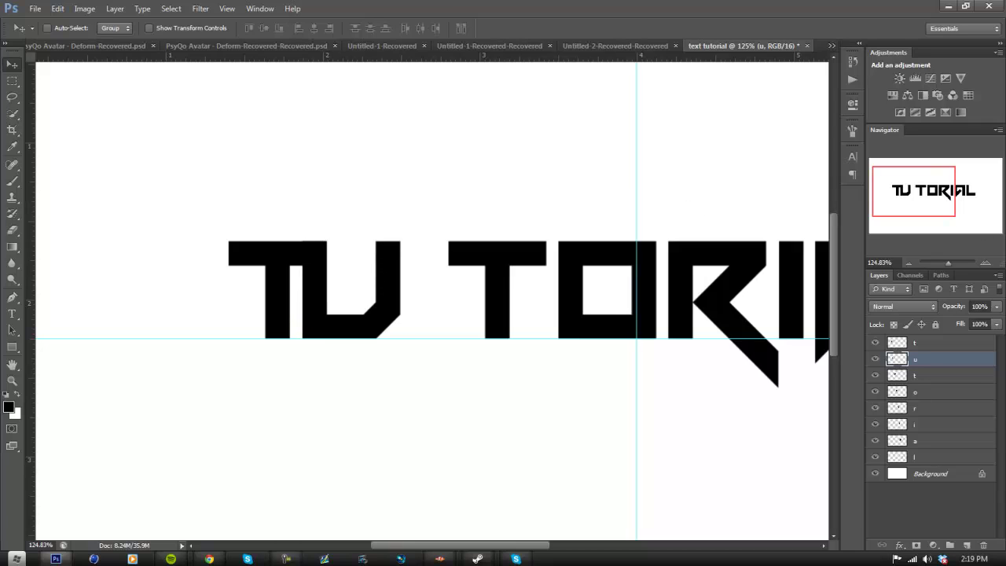
Step: Nudge the second T left until it meets the U
{"action": "left_click", "coordinate": [921, 381]}
{"action": "key", "text": "Left"}
{"action": "key", "text": "Left"}
{"action": "key", "text": "Left"}
{"action": "key", "text": "Left"}
{"action": "key", "text": "Left"}
{"action": "key", "text": "Left"}
{"action": "key", "text": "Left"}
{"action": "key", "text": "Left"}
{"action": "key", "text": "Left"}
{"action": "key", "text": "Left"}
{"action": "key", "text": "Left"}
{"action": "key", "text": "Left"}
{"action": "key", "text": "Left"}
{"action": "key", "text": "Left"}
{"action": "key", "text": "Left"}
{"action": "key", "text": "Left"}
{"action": "key", "text": "Left"}
{"action": "key", "text": "Left"}
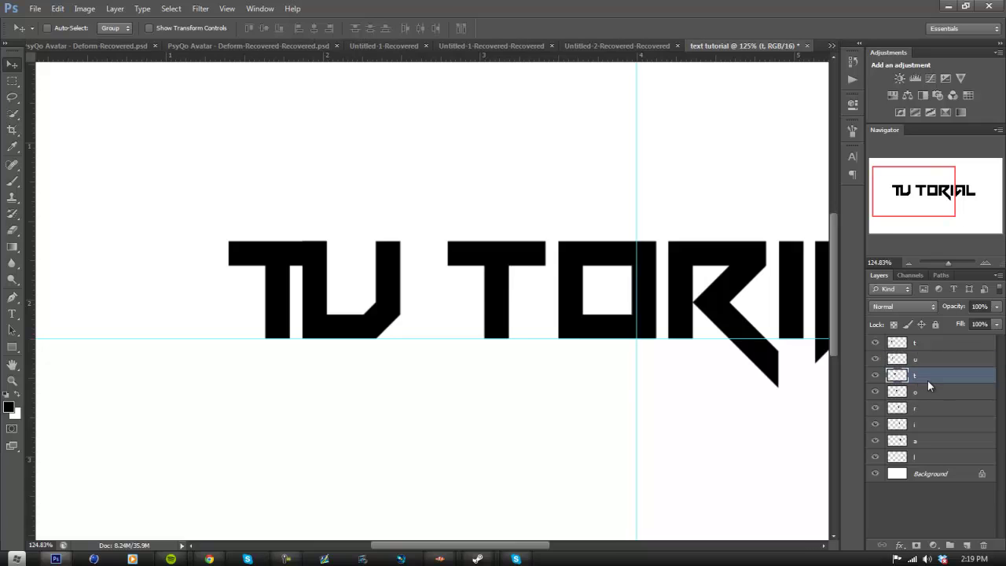
{"action": "key", "text": "Left"}
{"action": "key", "text": "Left"}
{"action": "key", "text": "Left"}
{"action": "key", "text": "Left"}
{"action": "key", "text": "Left"}
{"action": "key", "text": "Left"}
{"action": "key", "text": "Left"}
{"action": "key", "text": "Left"}
{"action": "key", "text": "Left"}
{"action": "key", "text": "Left"}
{"action": "key", "text": "Left"}
{"action": "key", "text": "Left"}
{"action": "key", "text": "Left"}
{"action": "key", "text": "Left"}
{"action": "key", "text": "Left"}
{"action": "key", "text": "Left"}
{"action": "key", "text": "Left"}
{"action": "key", "text": "Left"}
{"action": "key", "text": "Left"}
{"action": "key", "text": "Left"}
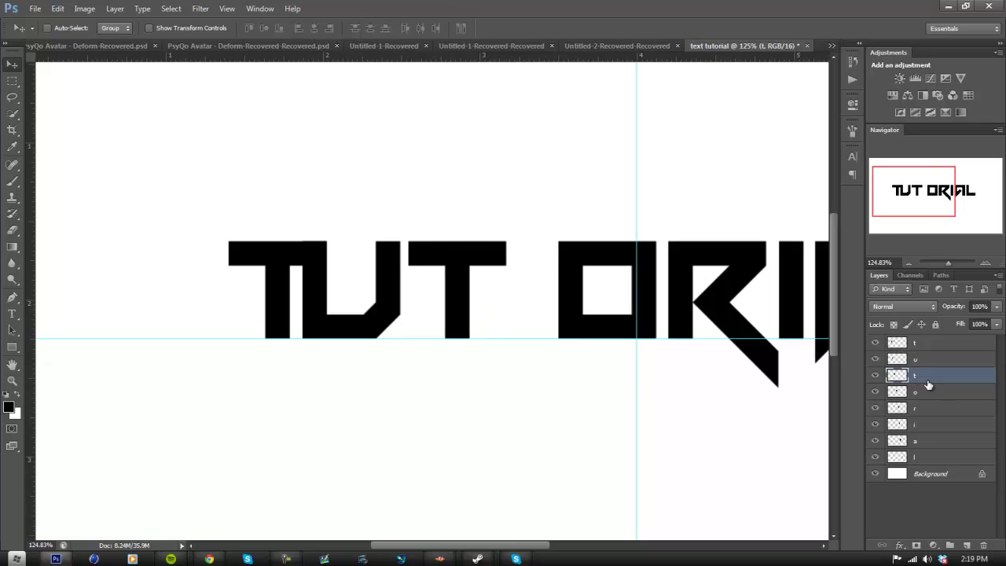
{"action": "key", "text": "Left"}
{"action": "key", "text": "Left"}
{"action": "key", "text": "Left"}
{"action": "key", "text": "Left"}
{"action": "key", "text": "Left"}
{"action": "key", "text": "Left"}
{"action": "key", "text": "Left"}
{"action": "key", "text": "Left"}
{"action": "key", "text": "Left"}
{"action": "key", "text": "Left"}
{"action": "key", "text": "Left"}
{"action": "key", "text": "Left"}
{"action": "key", "text": "Left"}
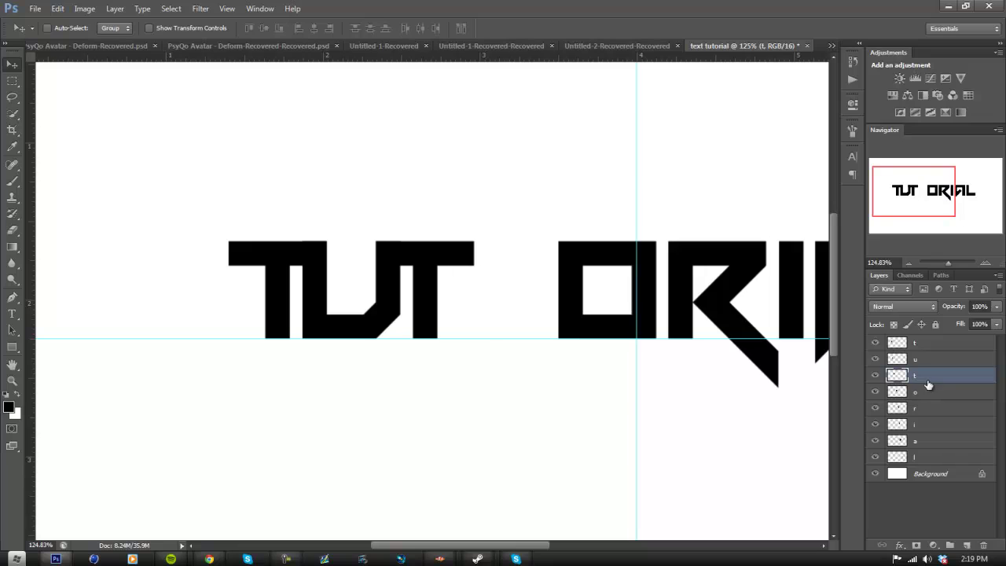
{"action": "key", "text": "Right"}
{"action": "key", "text": "Right"}
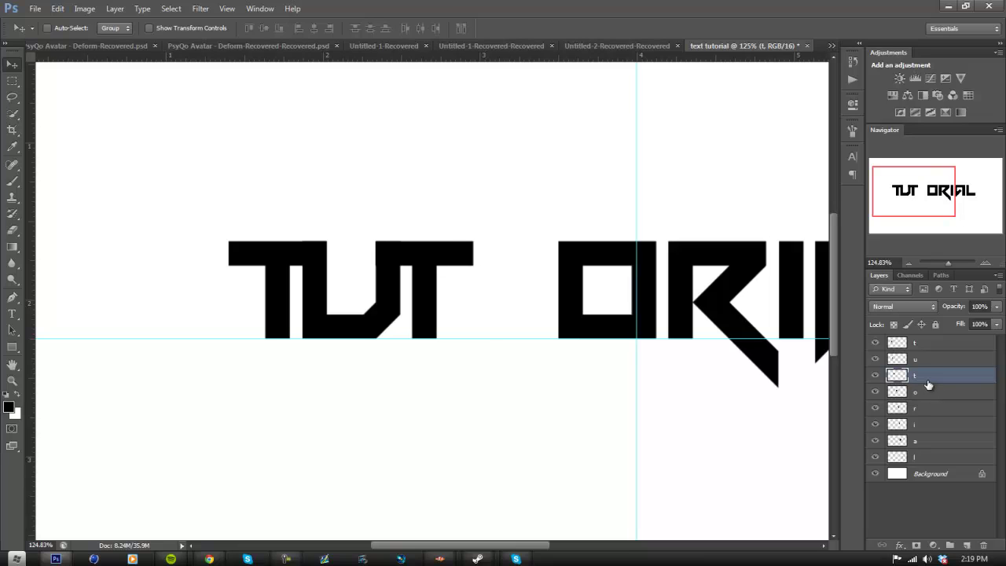
Step: Push the O left four pixels so it sits against the second T
{"action": "left_click", "coordinate": [928, 395]}
{"action": "key", "text": "Left"}
{"action": "key", "text": "Left"}
{"action": "key", "text": "Left"}
{"action": "key", "text": "Left"}
{"action": "key", "text": "Left"}
{"action": "key", "text": "Left"}
{"action": "key", "text": "Left"}
{"action": "key", "text": "Left"}
{"action": "key", "text": "Left"}
{"action": "key", "text": "Left"}
{"action": "key", "text": "Left"}
{"action": "key", "text": "Left"}
{"action": "key", "text": "Left"}
{"action": "key", "text": "Left"}
{"action": "key", "text": "Left"}
{"action": "key", "text": "Left"}
{"action": "key", "text": "Left"}
{"action": "key", "text": "Left"}
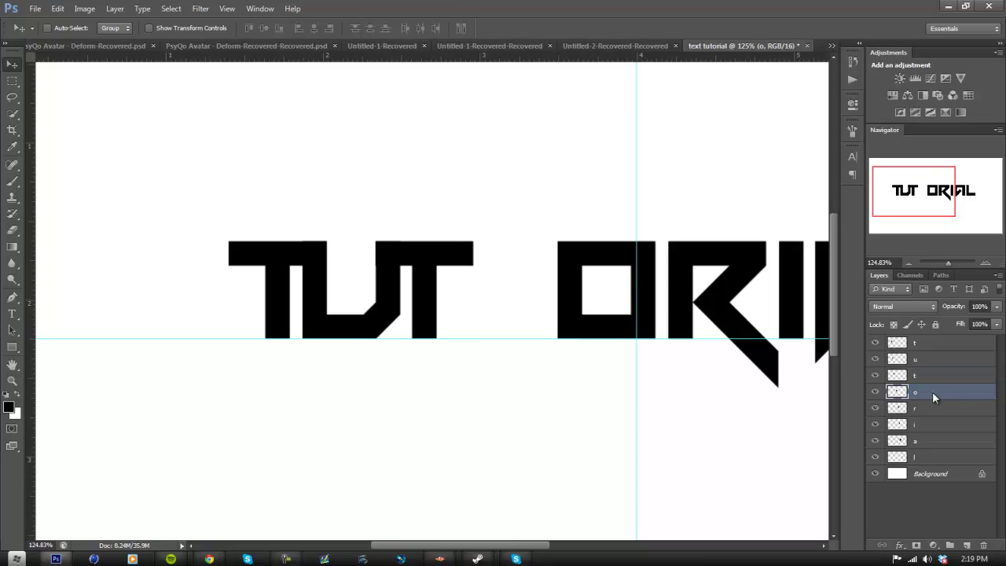
{"action": "key", "text": "Left"}
{"action": "key", "text": "Left"}
{"action": "key", "text": "Left"}
{"action": "key", "text": "Left"}
{"action": "key", "text": "Left"}
{"action": "key", "text": "Left"}
{"action": "key", "text": "Left"}
{"action": "key", "text": "Left"}
{"action": "key", "text": "Left"}
{"action": "key", "text": "Left"}
{"action": "key", "text": "Left"}
{"action": "key", "text": "Left"}
{"action": "key", "text": "Left"}
{"action": "key", "text": "Left"}
{"action": "key", "text": "Left"}
{"action": "key", "text": "Left"}
{"action": "key", "text": "Left"}
{"action": "key", "text": "Left"}
{"action": "key", "text": "Left"}
{"action": "key", "text": "Left"}
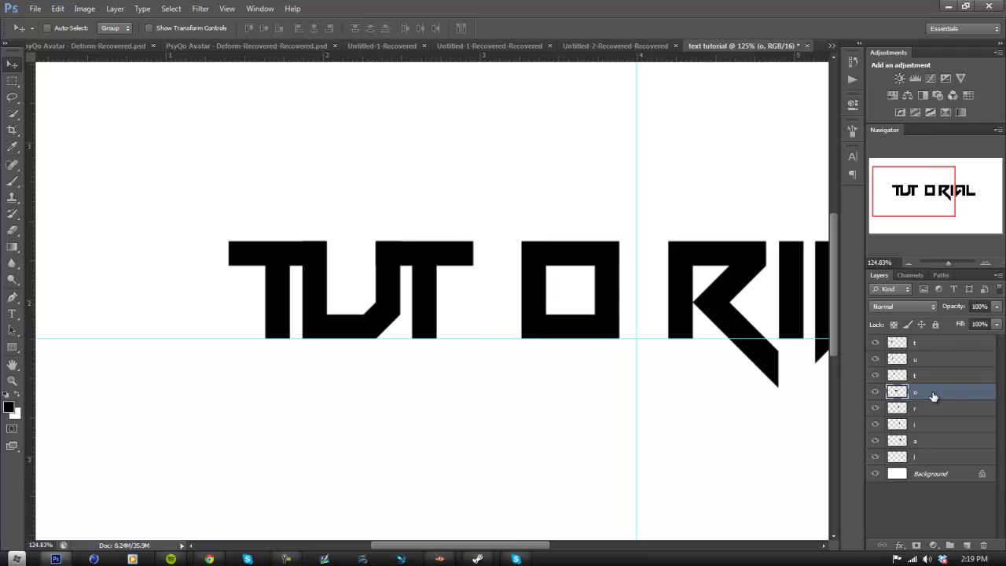
{"action": "key", "text": "Left"}
{"action": "key", "text": "Left"}
{"action": "key", "text": "Left"}
{"action": "key", "text": "Left"}
{"action": "key", "text": "Left"}
{"action": "key", "text": "Left"}
{"action": "key", "text": "Left"}
{"action": "key", "text": "Left"}
{"action": "key", "text": "Left"}
{"action": "key", "text": "Left"}
{"action": "key", "text": "Left"}
{"action": "key", "text": "Left"}
{"action": "key", "text": "Left"}
{"action": "key", "text": "Left"}
{"action": "key", "text": "Left"}
{"action": "key", "text": "Left"}
{"action": "key", "text": "Left"}
{"action": "key", "text": "Left"}
{"action": "key", "text": "Left"}
{"action": "key", "text": "Left"}
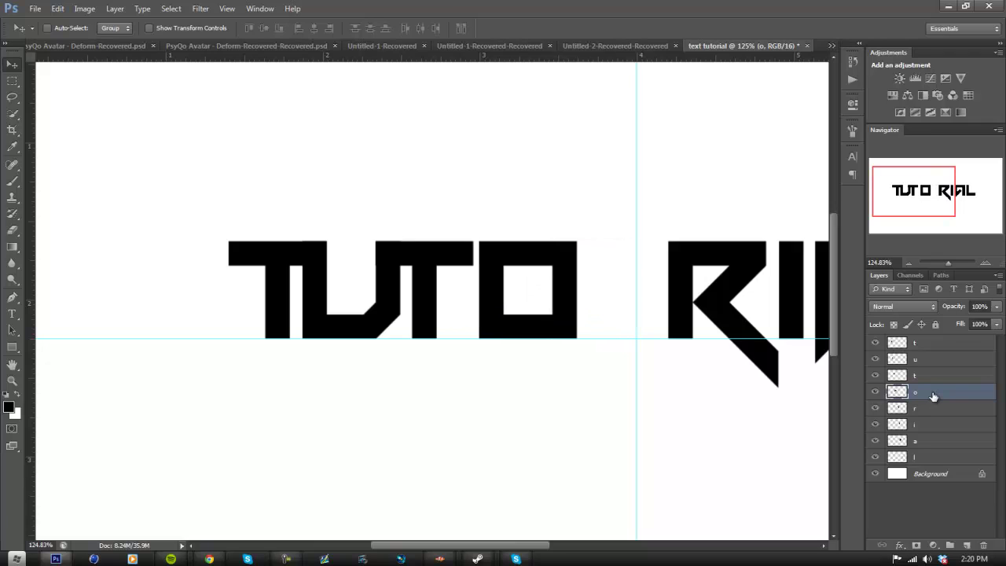
{"action": "key", "text": "Left"}
{"action": "key", "text": "Left"}
{"action": "key", "text": "Left"}
{"action": "key", "text": "Left"}
{"action": "key", "text": "Left"}
{"action": "key", "text": "Left"}
{"action": "key", "text": "Left"}
{"action": "key", "text": "Left"}
{"action": "key", "text": "Left"}
{"action": "key", "text": "Left"}
{"action": "key", "text": "Left"}
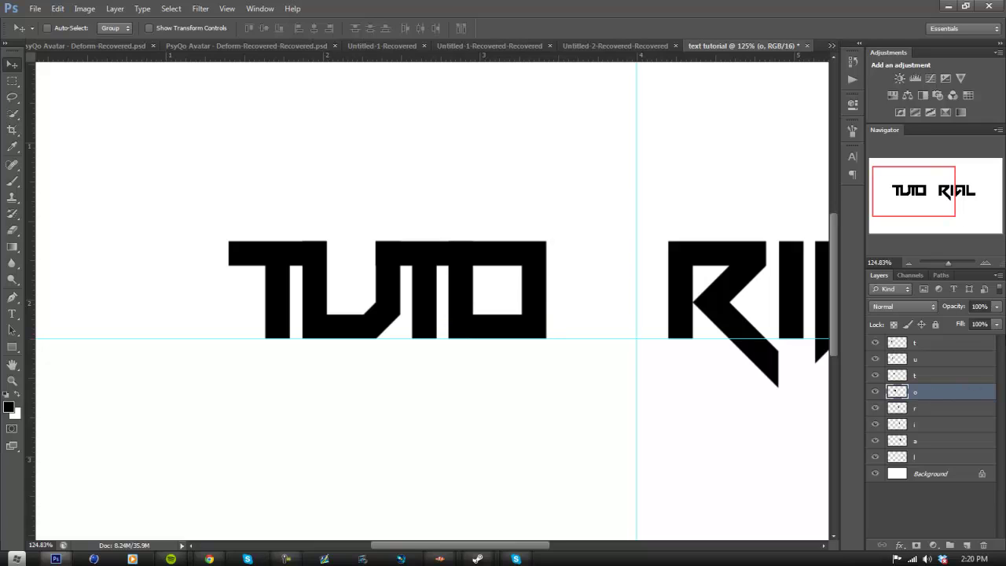
Step: Fade the O layer to about 63% opacity, then restore it to solid black
{"action": "left_click", "coordinate": [996, 306]}
{"action": "left_click_drag", "start_coordinate": [997, 320], "coordinate": [973, 324]}
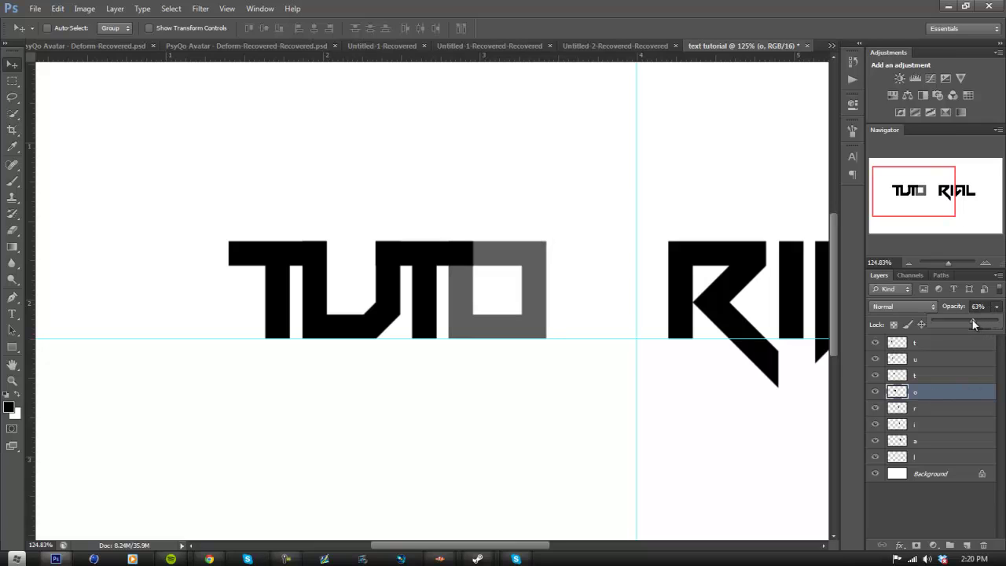
{"action": "left_click", "coordinate": [938, 396]}
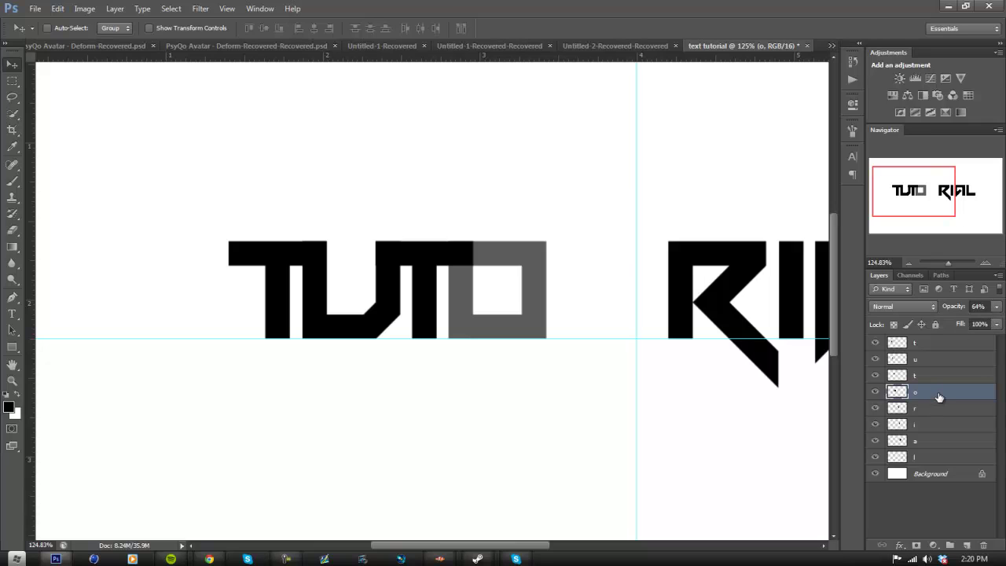
{"action": "key", "text": "Right"}
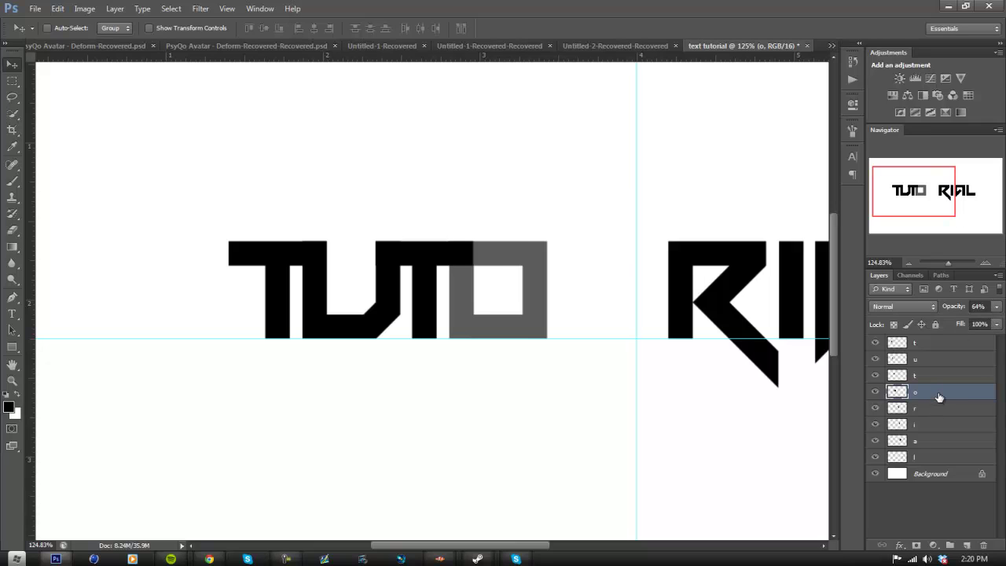
{"action": "left_click", "coordinate": [997, 307]}
{"action": "left_click_drag", "start_coordinate": [975, 322], "coordinate": [1000, 339]}
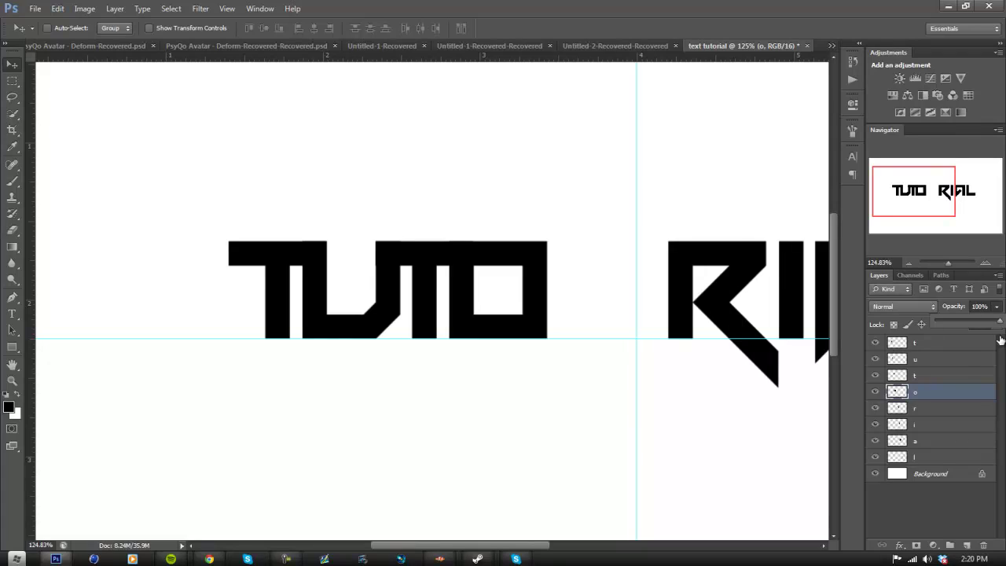
Step: Move the R left beside the O and fade it to 36% opacity
{"action": "left_click", "coordinate": [921, 411]}
{"action": "left_click_drag", "start_coordinate": [672, 289], "coordinate": [543, 290]}
{"action": "left_click", "coordinate": [997, 306]}
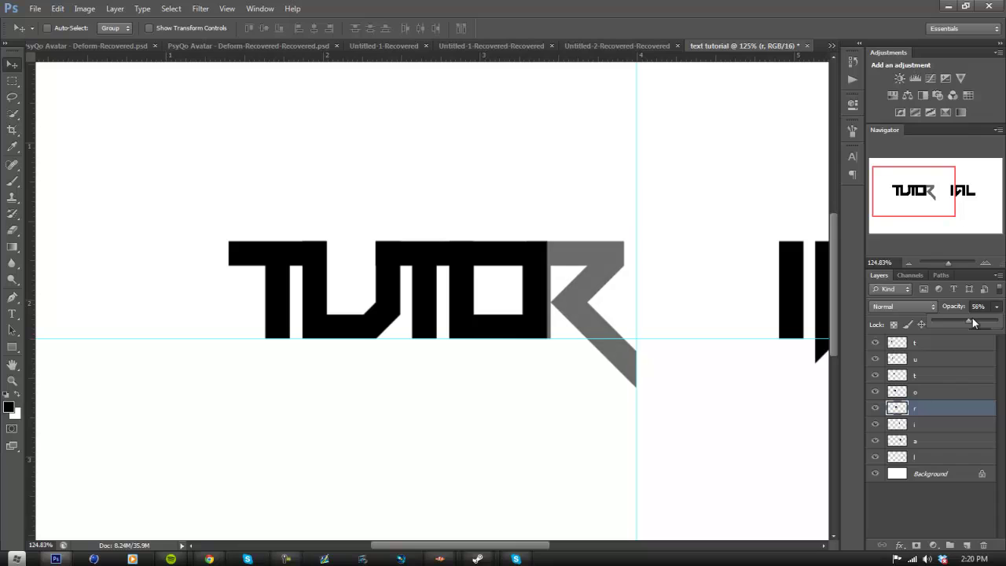
{"action": "left_click_drag", "start_coordinate": [968, 322], "coordinate": [953, 322]}
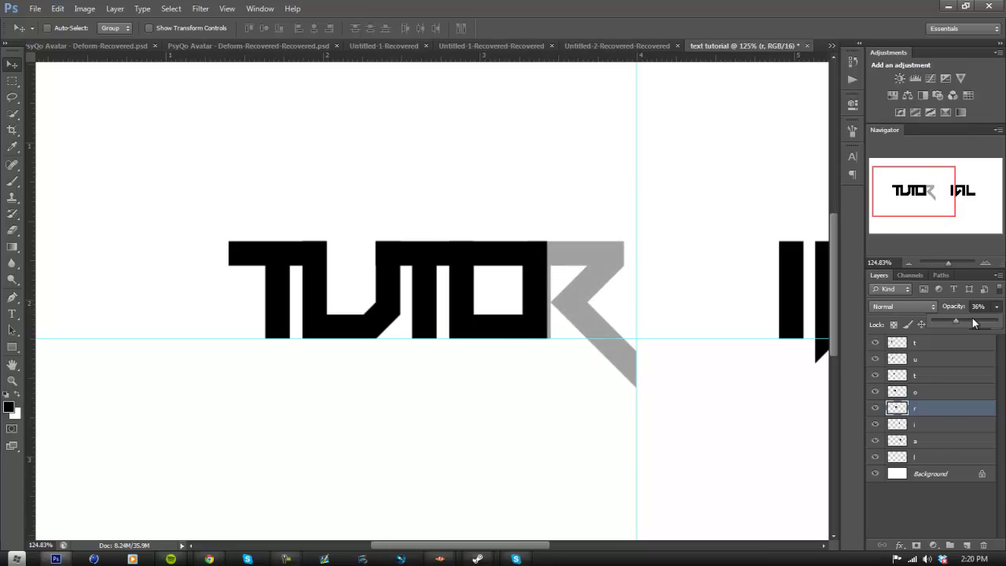
{"action": "left_click", "coordinate": [943, 413]}
{"action": "key", "text": "Left"}
{"action": "key", "text": "Left"}
{"action": "key", "text": "Left"}
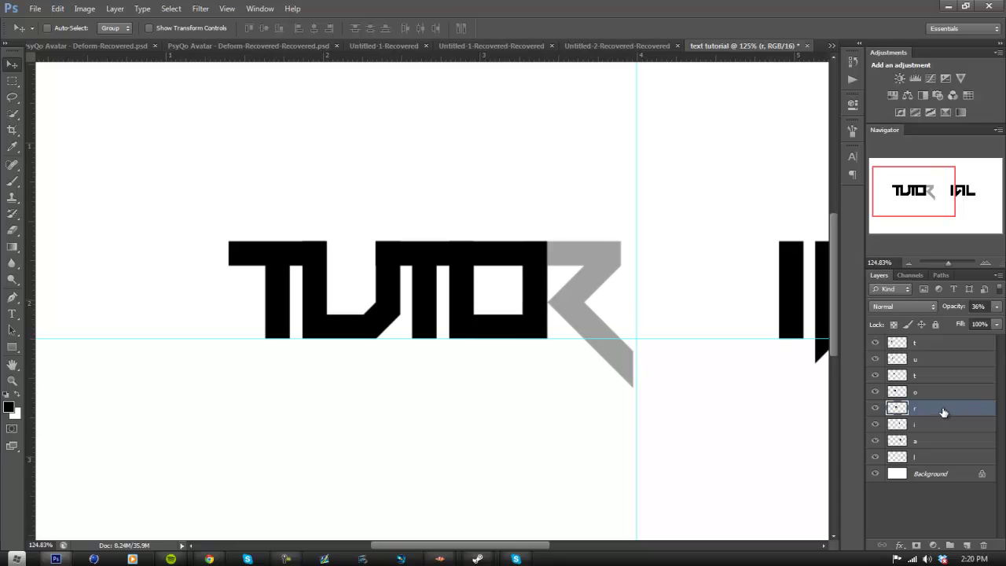
Step: Drag the I, A and L letters left to close up the word
{"action": "left_click", "coordinate": [927, 429]}
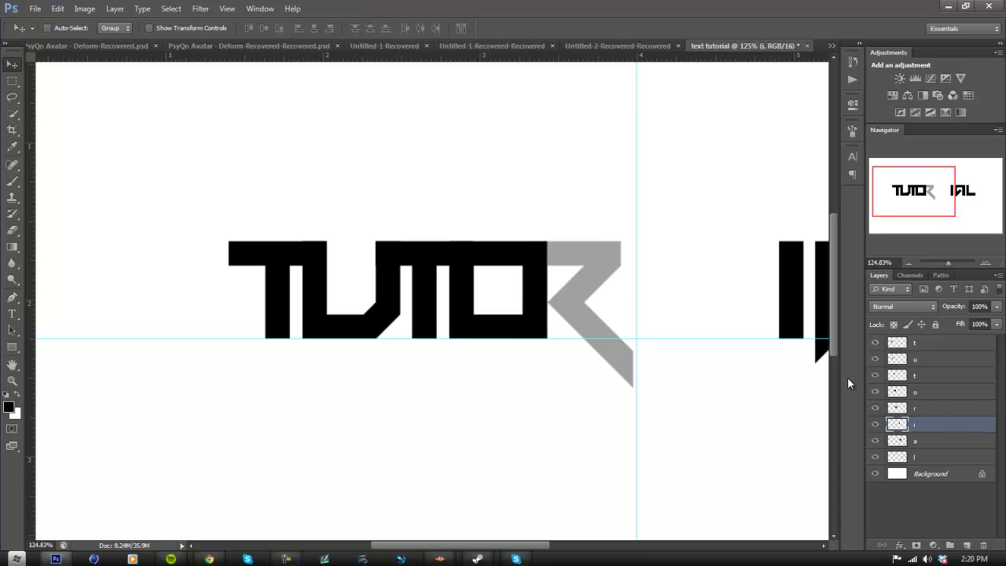
{"action": "key", "text": "Left"}
{"action": "key", "text": "Left"}
{"action": "key", "text": "Left"}
{"action": "key", "text": "Left"}
{"action": "key", "text": "Left"}
{"action": "key", "text": "Left"}
{"action": "key", "text": "Left"}
{"action": "key", "text": "Left"}
{"action": "key", "text": "Left"}
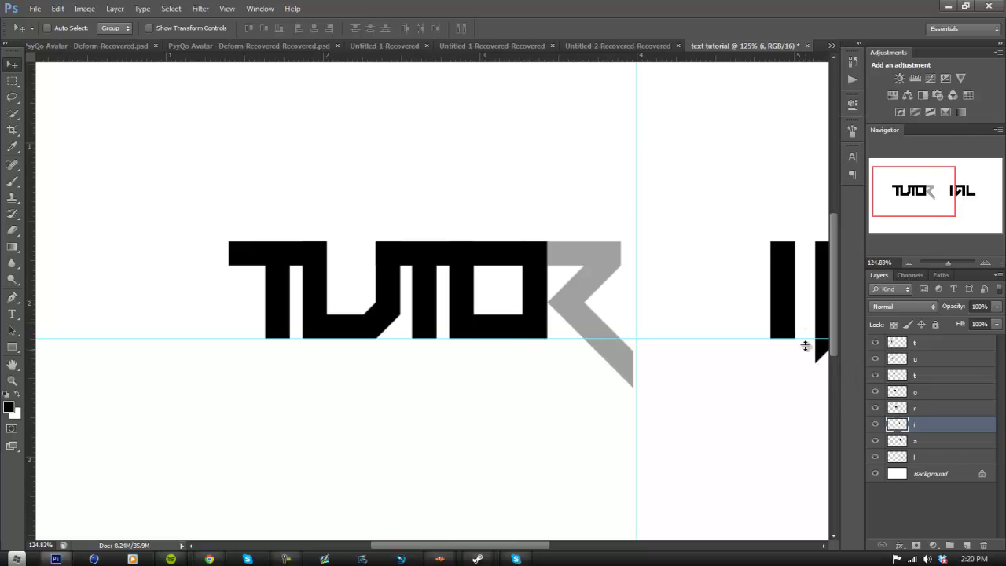
{"action": "left_click_drag", "start_coordinate": [784, 306], "coordinate": [636, 304]}
{"action": "left_click", "coordinate": [935, 442]}
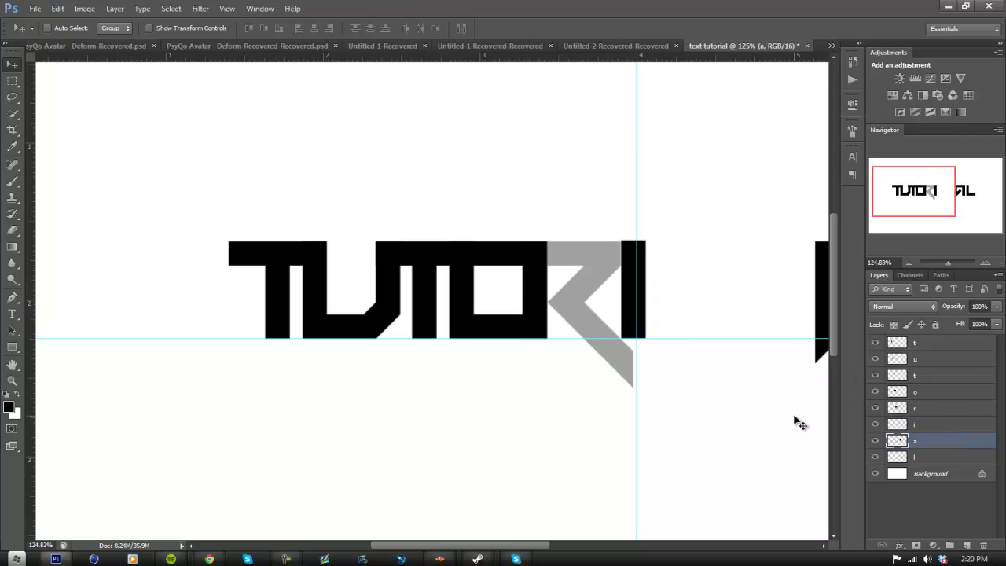
{"action": "left_click_drag", "start_coordinate": [796, 419], "coordinate": [633, 415]}
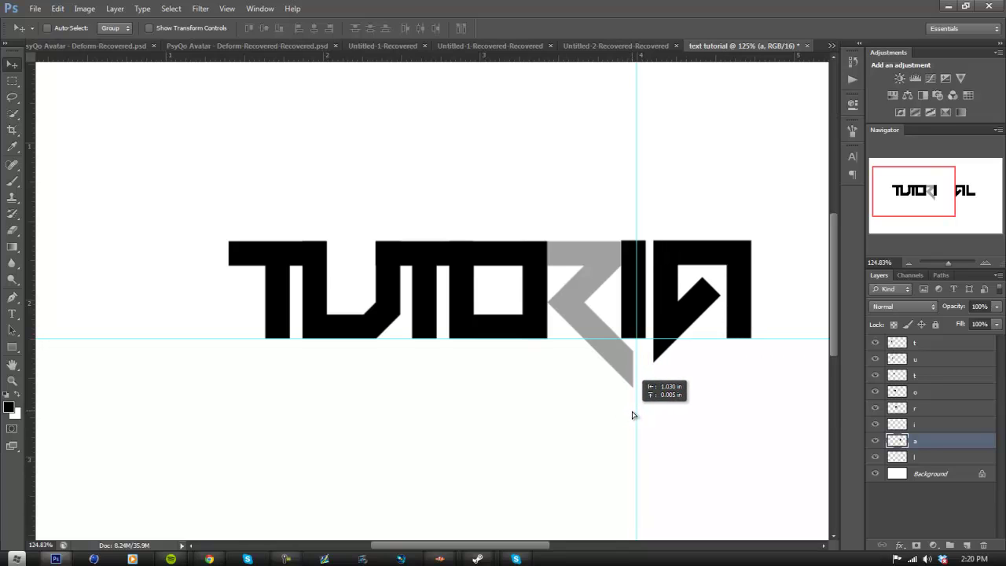
{"action": "left_click", "coordinate": [964, 458]}
{"action": "left_click_drag", "start_coordinate": [799, 444], "coordinate": [623, 447]}
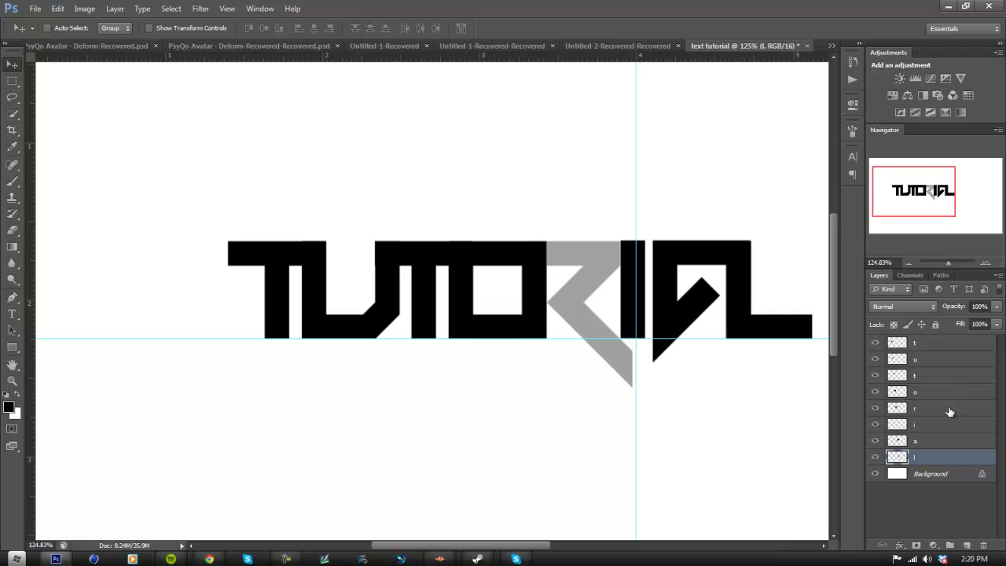
Step: Return the R to full opacity and zoom in on the R–I junction
{"action": "left_click", "coordinate": [949, 408]}
{"action": "mouse_move", "coordinate": [996, 307]}
{"action": "left_mouse_down"}
{"action": "mouse_move", "coordinate": [994, 320]}
{"action": "mouse_move", "coordinate": [1004, 320]}
{"action": "left_mouse_up"}
{"action": "left_click", "coordinate": [13, 380]}
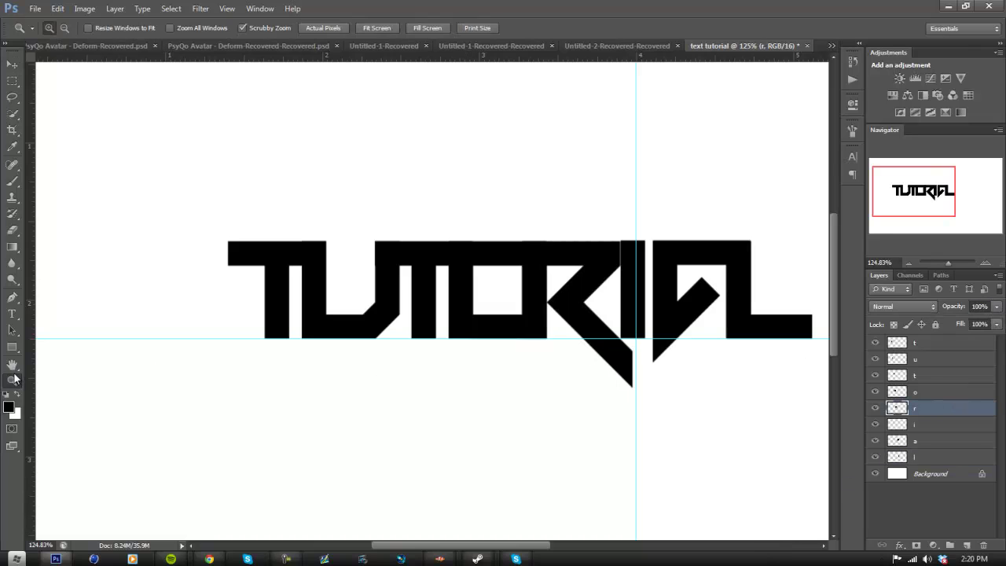
{"action": "left_click_drag", "start_coordinate": [524, 310], "coordinate": [385, 311]}
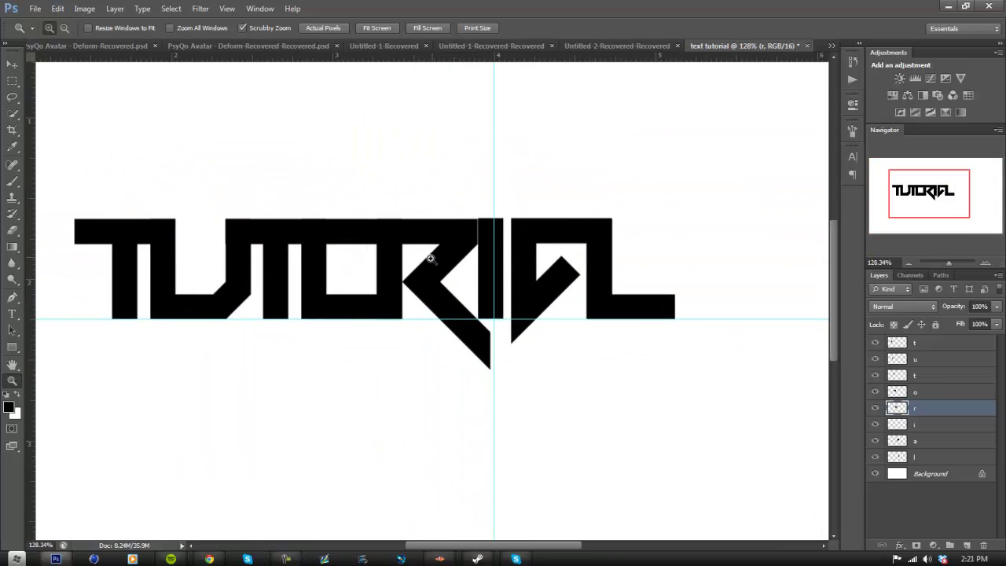
{"action": "left_click", "coordinate": [492, 233]}
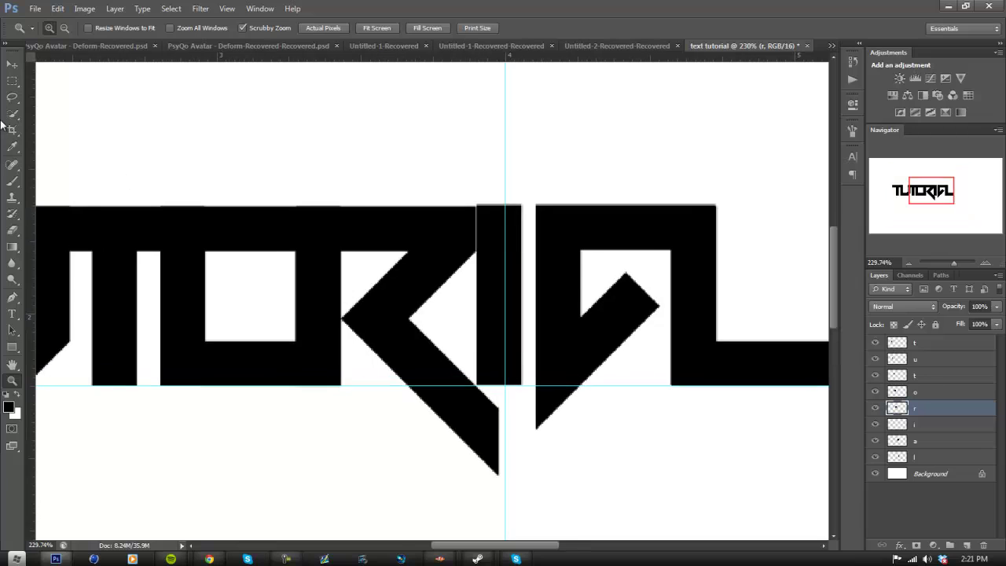
{"action": "left_click", "coordinate": [12, 64]}
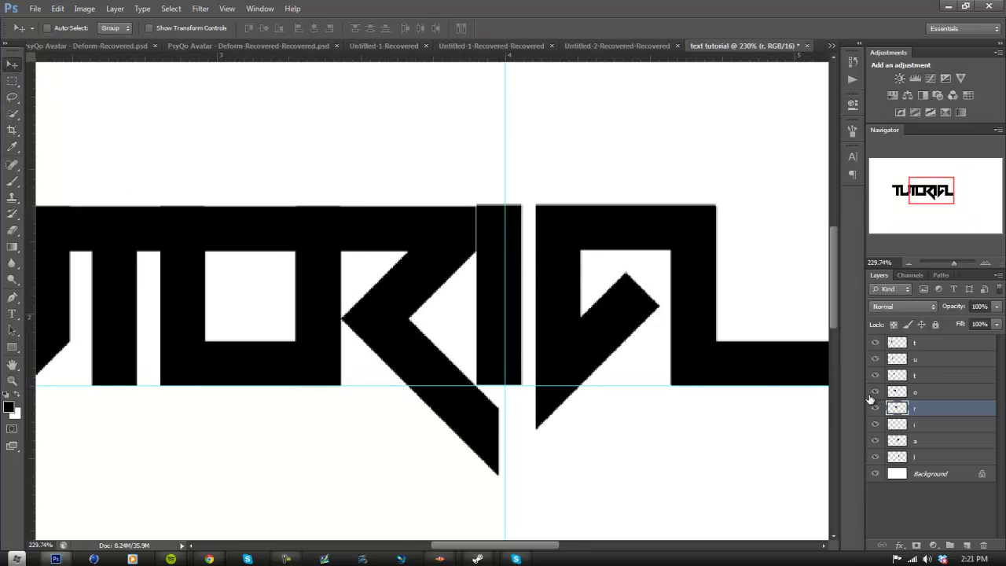
Step: Fine-tune the I with arrow keys so it sits just clear of the R
{"action": "left_click", "coordinate": [925, 426]}
{"action": "key", "text": "Down"}
{"action": "key", "text": "Right"}
{"action": "key", "text": "Right"}
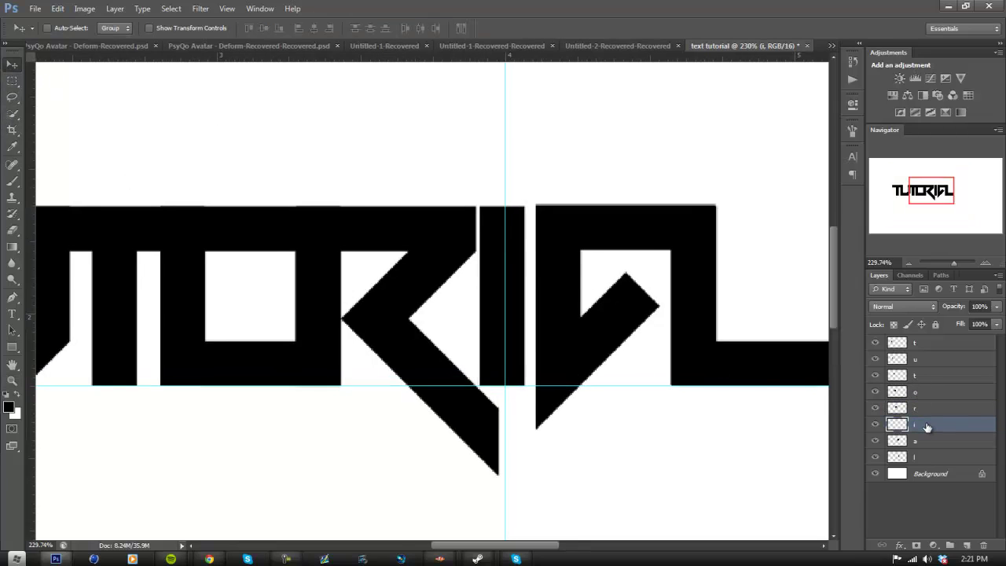
{"action": "key", "text": "Right"}
{"action": "key", "text": "Right"}
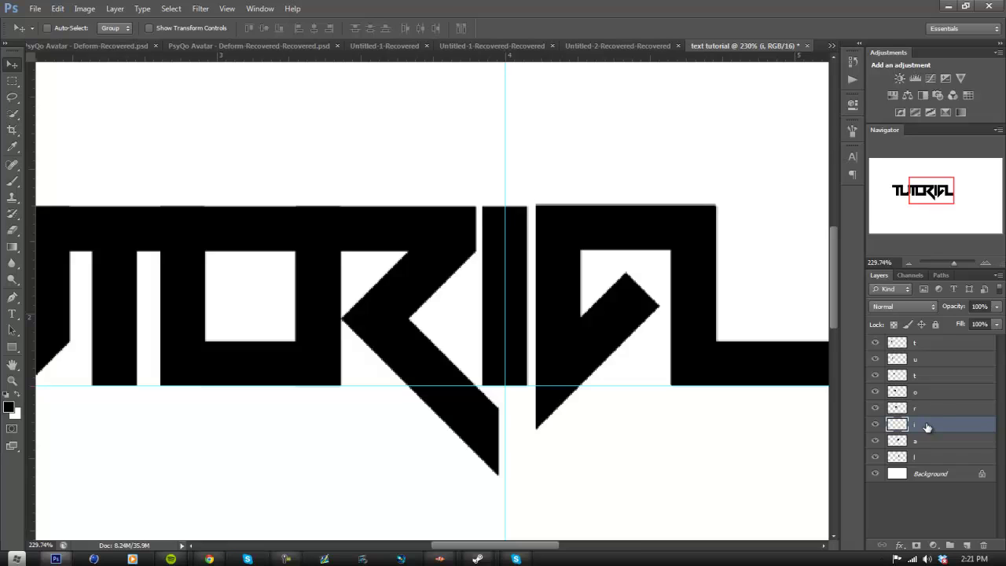
{"action": "key", "text": "Right"}
{"action": "key", "text": "Right"}
{"action": "key", "text": "Right"}
{"action": "key", "text": "Left"}
{"action": "key", "text": "Left"}
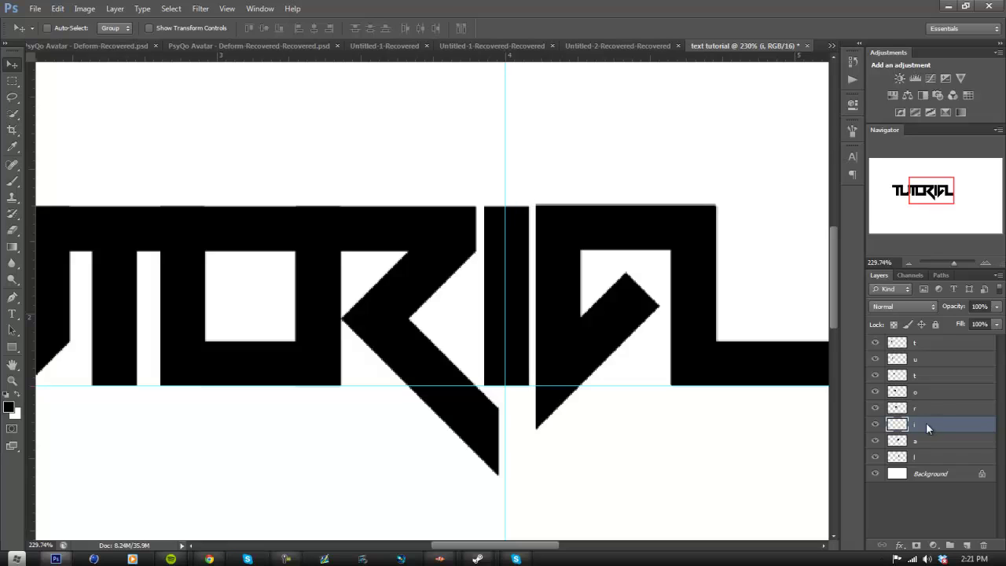
{"action": "key", "text": "Left"}
{"action": "key", "text": "Left"}
{"action": "key", "text": "Left"}
{"action": "key", "text": "Left"}
{"action": "key", "text": "Left"}
{"action": "key", "text": "Left"}
{"action": "key", "text": "Left"}
{"action": "key", "text": "Left"}
{"action": "key", "text": "Left"}
{"action": "key", "text": "Left"}
{"action": "key", "text": "Right"}
{"action": "key", "text": "Right"}
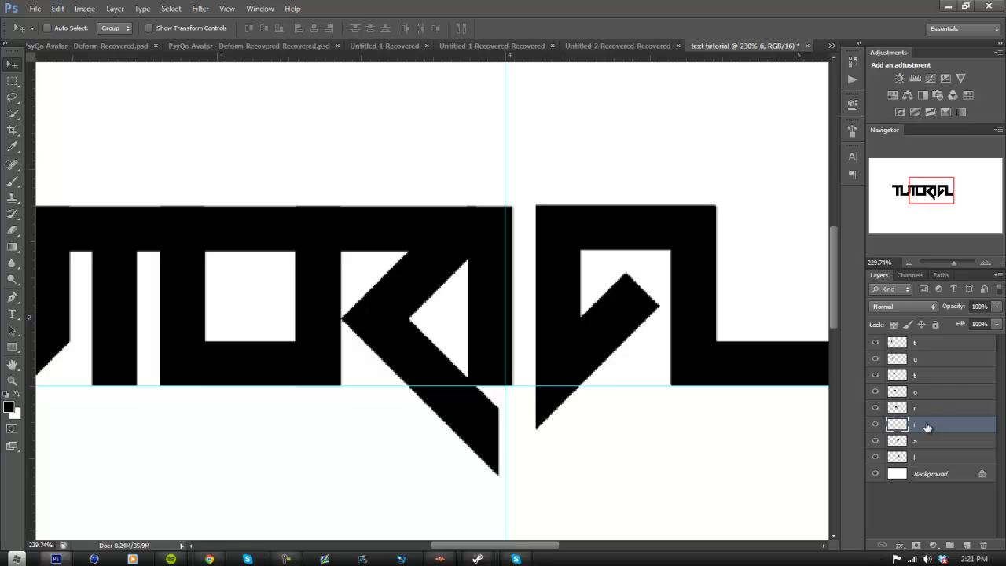
{"action": "key", "text": "Right"}
{"action": "key", "text": "Right"}
{"action": "key", "text": "Right"}
{"action": "key", "text": "Right"}
{"action": "key", "text": "Right"}
{"action": "key", "text": "Left"}
{"action": "key", "text": "Left"}
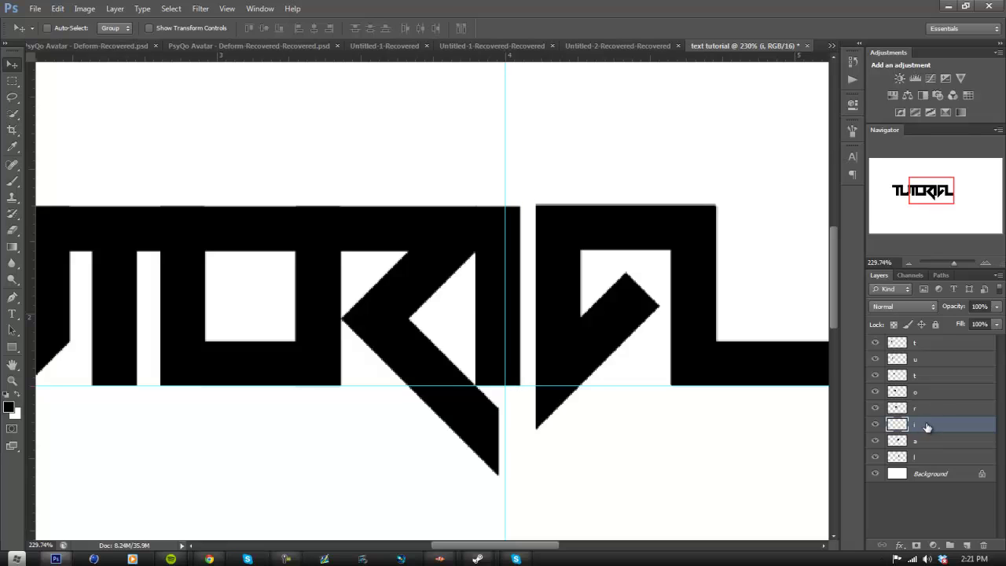
{"action": "key", "text": "Right"}
{"action": "key", "text": "Right"}
{"action": "key", "text": "Right"}
{"action": "key", "text": "Right"}
{"action": "key", "text": "Right"}
{"action": "key", "text": "Right"}
{"action": "key", "text": "Left"}
{"action": "key", "text": "Left"}
{"action": "key", "text": "Left"}
{"action": "key", "text": "Left"}
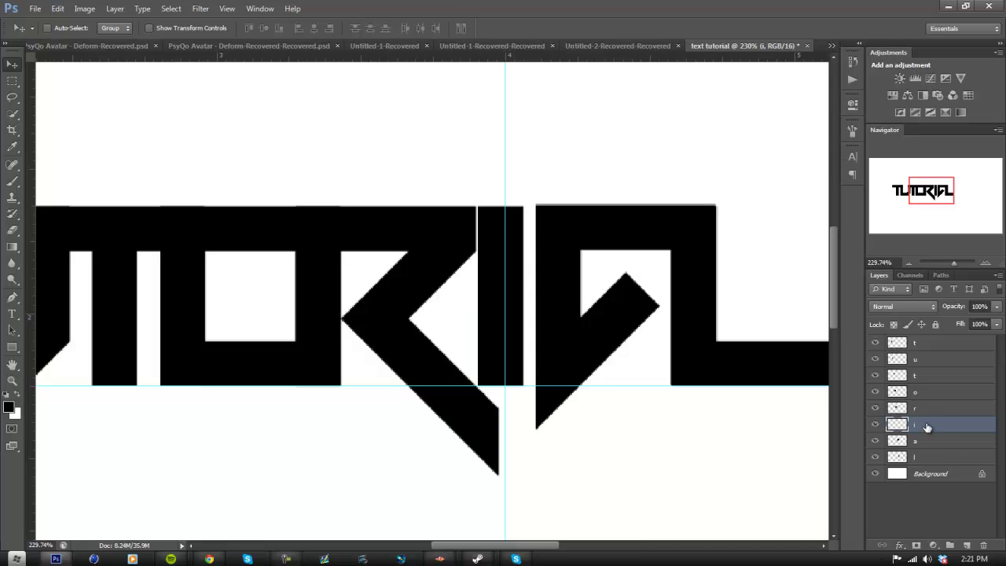
{"action": "key", "text": "Left"}
{"action": "key", "text": "Left"}
{"action": "key", "text": "Left"}
{"action": "key", "text": "Right"}
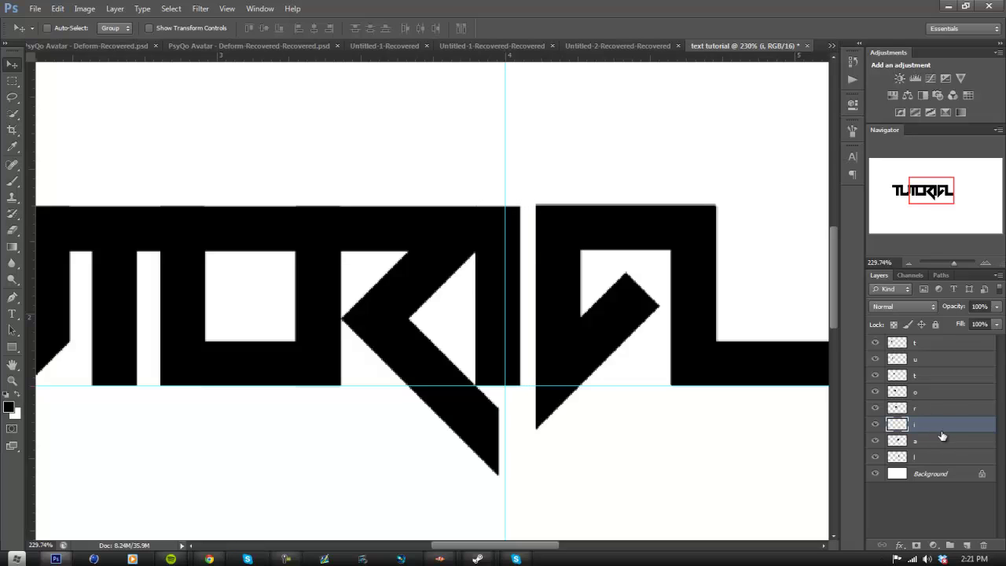
Step: Shift the A onto the guide, nudge the L toward it, and zoom out to check
{"action": "left_click", "coordinate": [939, 440]}
{"action": "mouse_move", "coordinate": [779, 395]}
{"action": "left_mouse_down"}
{"action": "mouse_move", "coordinate": [752, 398]}
{"action": "mouse_move", "coordinate": [778, 393]}
{"action": "left_mouse_up"}
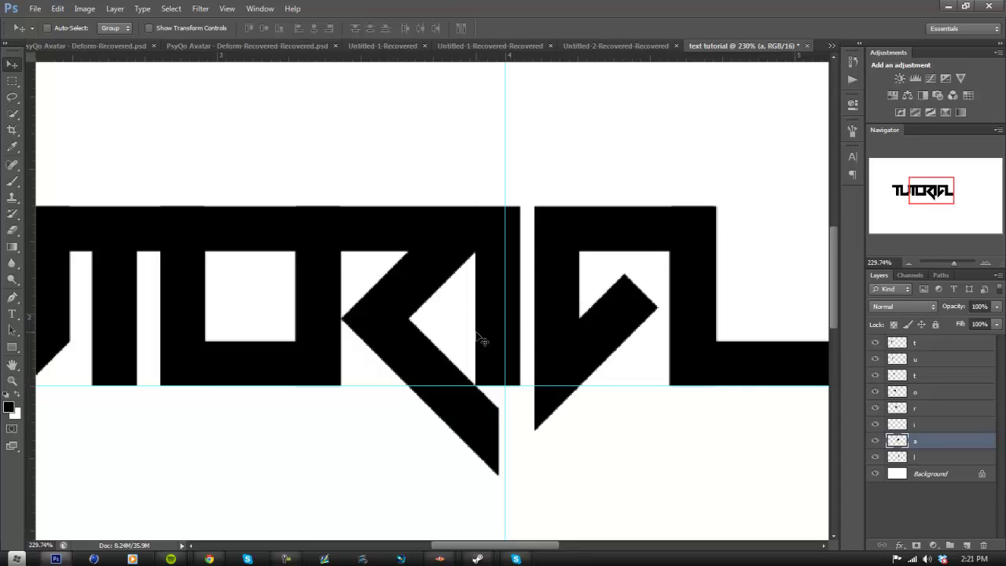
{"action": "left_click", "coordinate": [931, 455]}
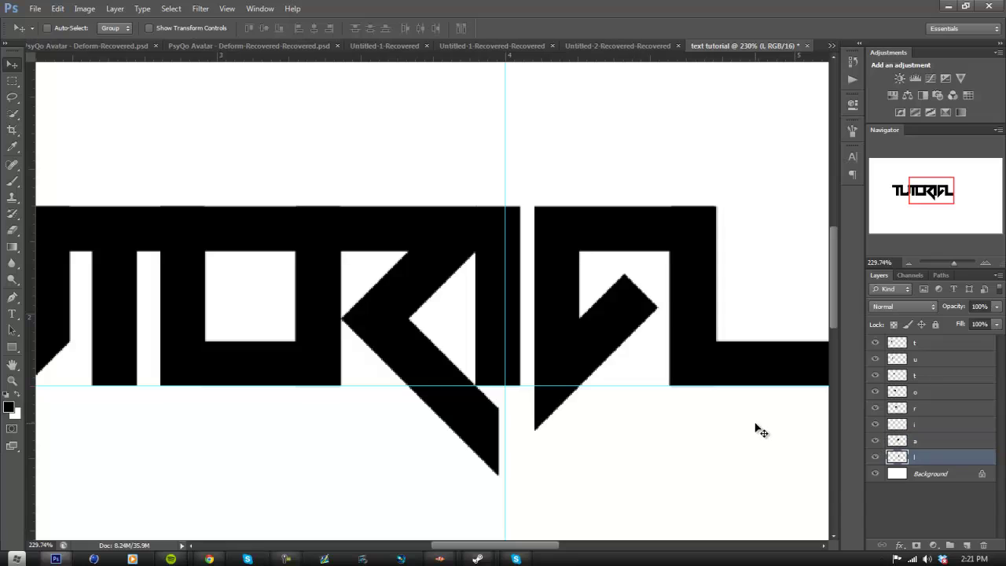
{"action": "mouse_move", "coordinate": [754, 427]}
{"action": "left_mouse_down"}
{"action": "mouse_move", "coordinate": [763, 424]}
{"action": "mouse_move", "coordinate": [752, 430]}
{"action": "left_mouse_up"}
{"action": "left_click", "coordinate": [12, 380]}
{"action": "left_click_drag", "start_coordinate": [597, 382], "coordinate": [507, 284]}
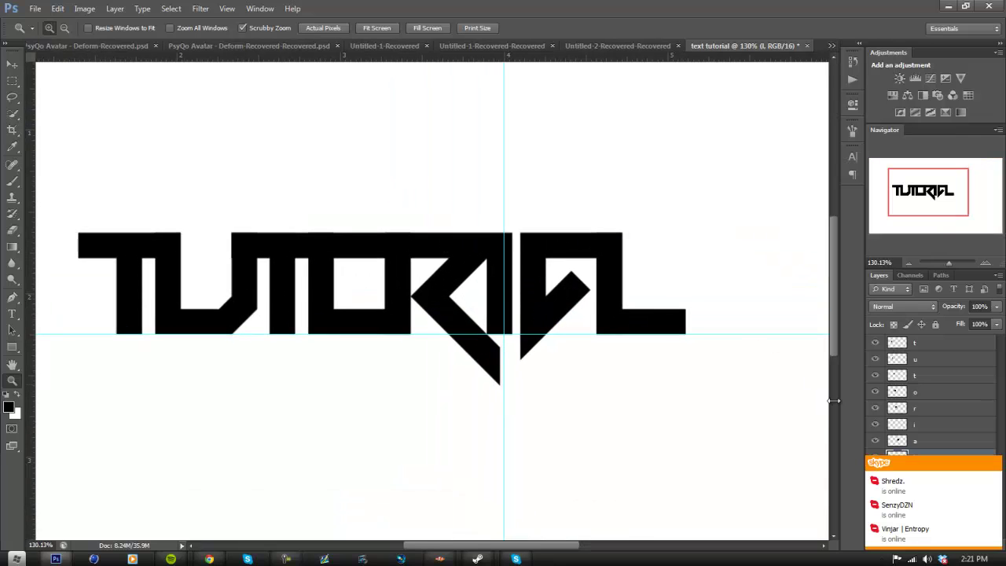
Step: Check the A's spacing, then draw a thin rectangular selection near the first T
{"action": "left_click", "coordinate": [874, 440]}
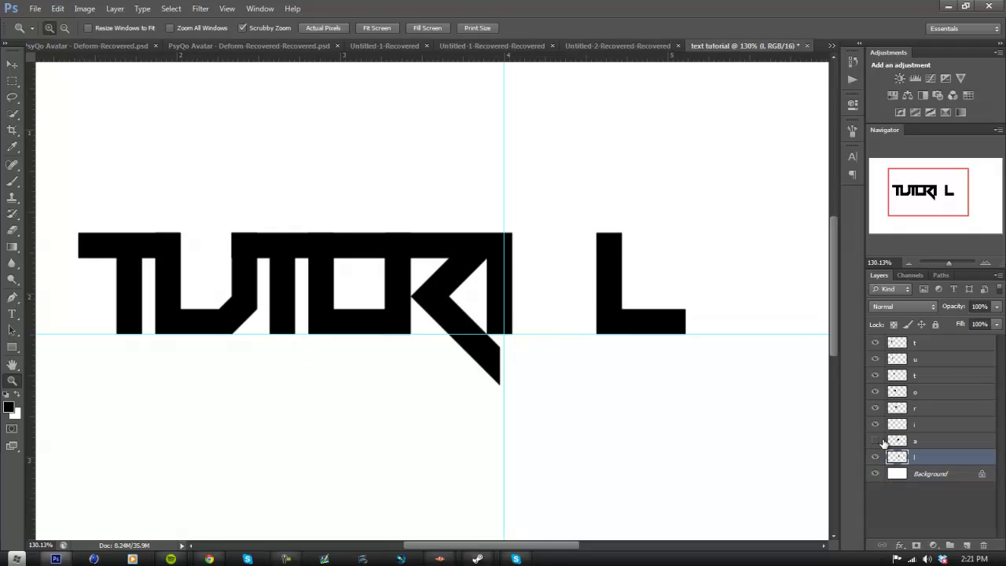
{"action": "left_click", "coordinate": [875, 440]}
{"action": "left_click", "coordinate": [110, 305]}
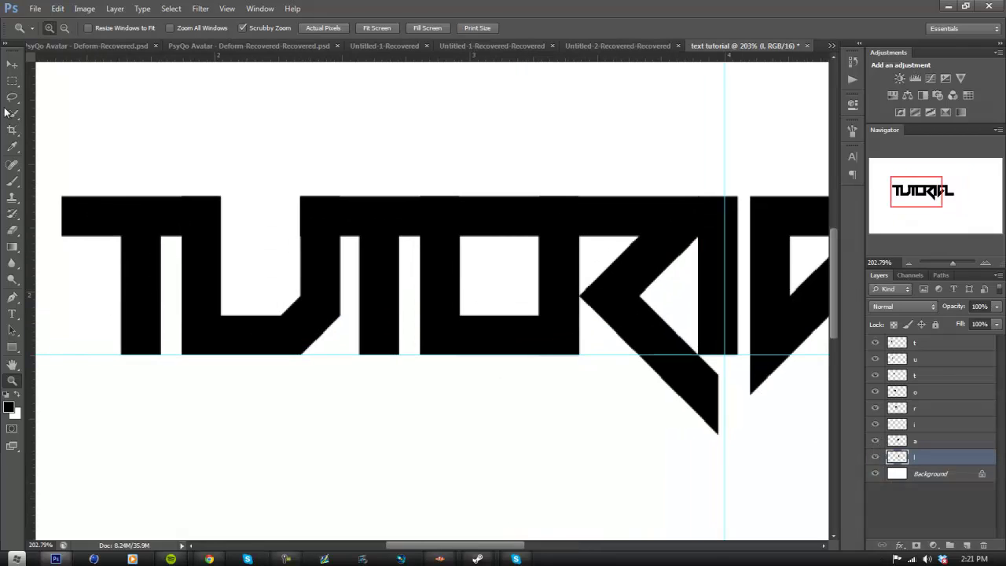
{"action": "left_click", "coordinate": [9, 80]}
{"action": "left_click_drag", "start_coordinate": [295, 135], "coordinate": [403, 146]}
{"action": "left_click_drag", "start_coordinate": [397, 143], "coordinate": [187, 246]}
Step: Transform the selection, rotating it 90° and stretching it into a tilted band
{"action": "right_click", "coordinate": [444, 245]}
{"action": "left_click", "coordinate": [395, 248]}
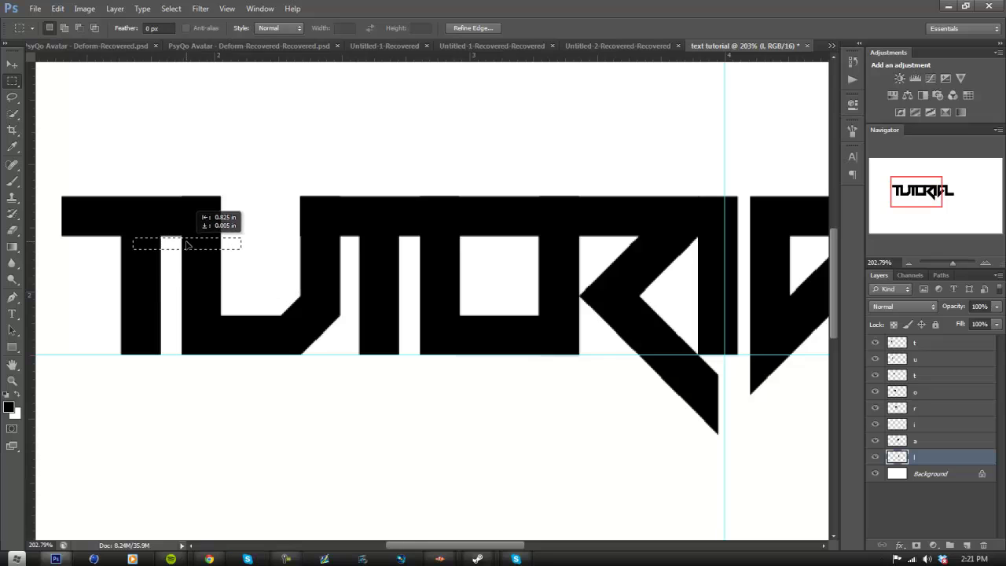
{"action": "right_click", "coordinate": [187, 245]}
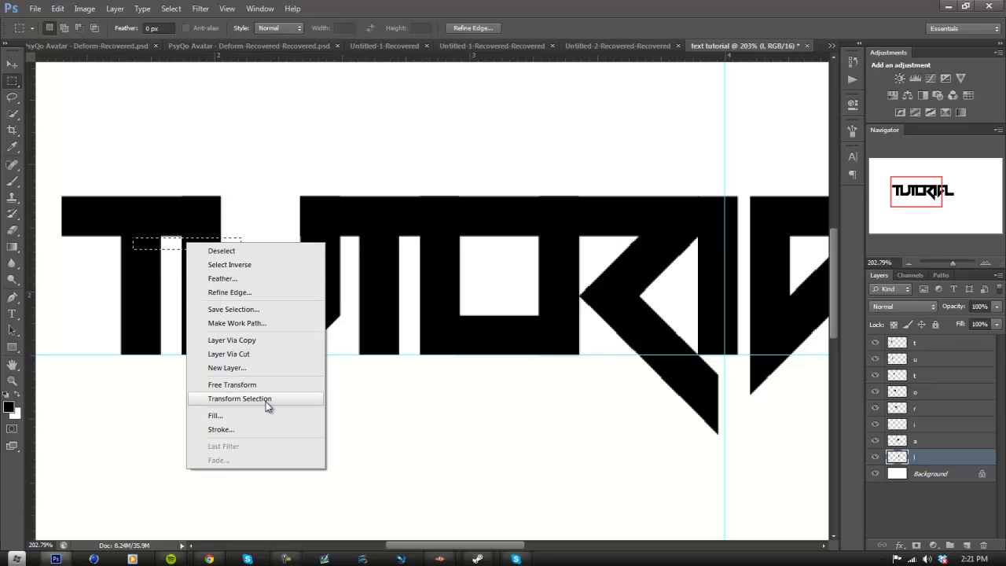
{"action": "left_click", "coordinate": [240, 398]}
{"action": "right_click", "coordinate": [212, 245]}
{"action": "left_click", "coordinate": [259, 398]}
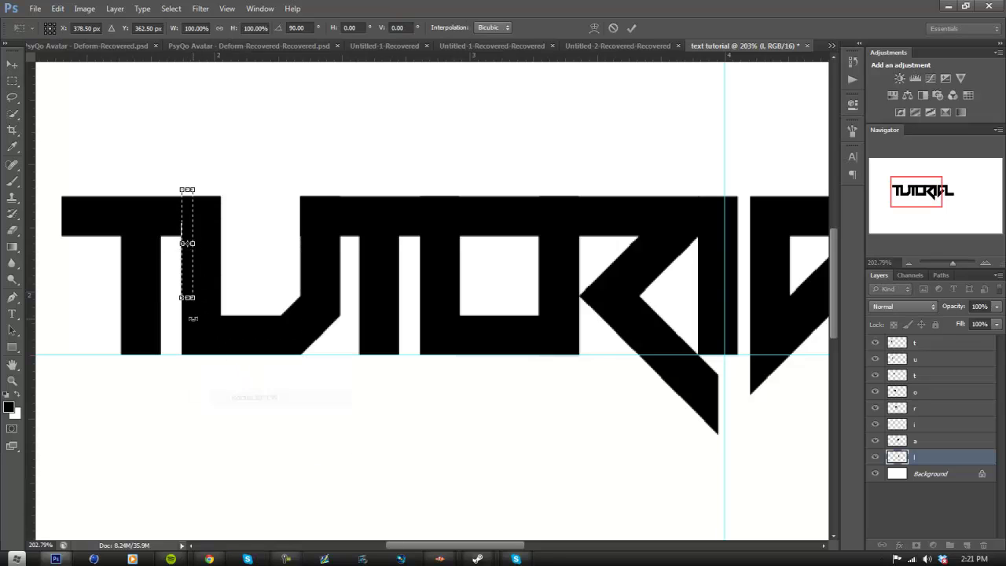
{"action": "mouse_move", "coordinate": [188, 292]}
{"action": "left_mouse_down"}
{"action": "mouse_move", "coordinate": [173, 288]}
{"action": "mouse_move", "coordinate": [169, 260]}
{"action": "mouse_move", "coordinate": [208, 318]}
{"action": "mouse_move", "coordinate": [223, 294]}
{"action": "left_mouse_up"}
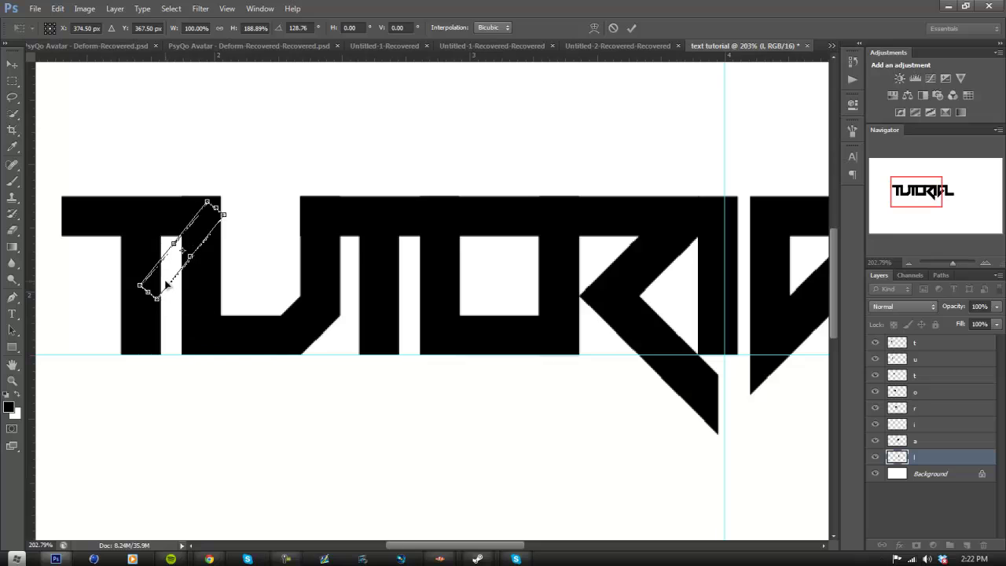
{"action": "left_click_drag", "start_coordinate": [156, 268], "coordinate": [342, 363]}
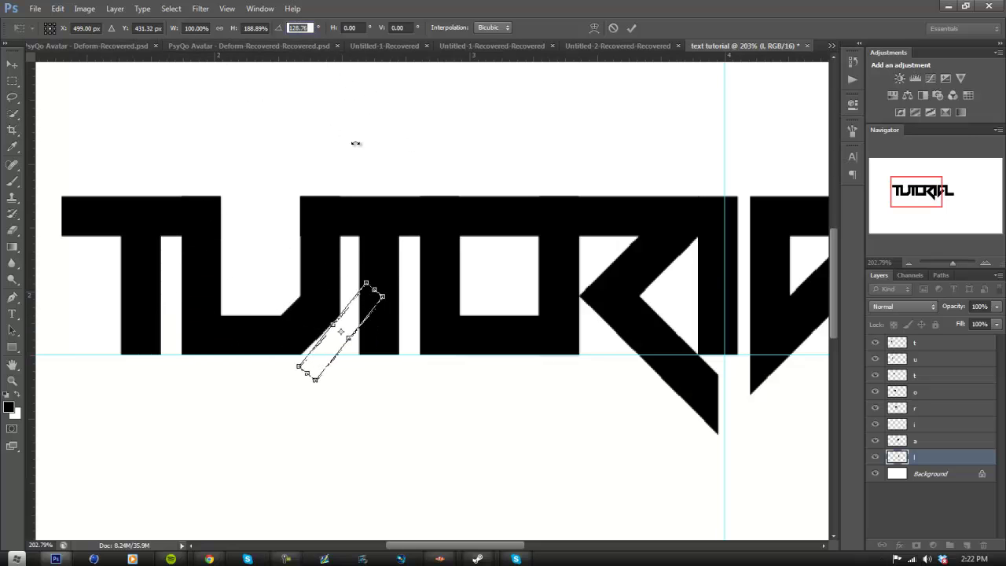
{"action": "left_click_drag", "start_coordinate": [355, 143], "coordinate": [428, 260]}
Step: Set the band's rotation to -45° and place it over the top of TU
{"action": "left_click", "coordinate": [302, 28]}
{"action": "type", "text": "45"}
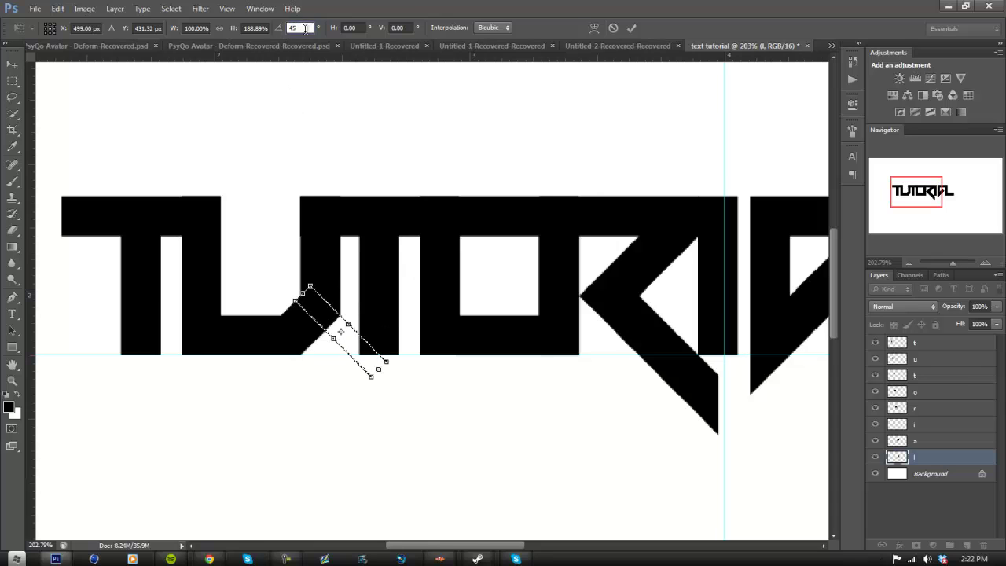
{"action": "type", "text": "-45-45"}
{"action": "key", "text": "Return"}
{"action": "left_click_drag", "start_coordinate": [351, 346], "coordinate": [206, 236]}
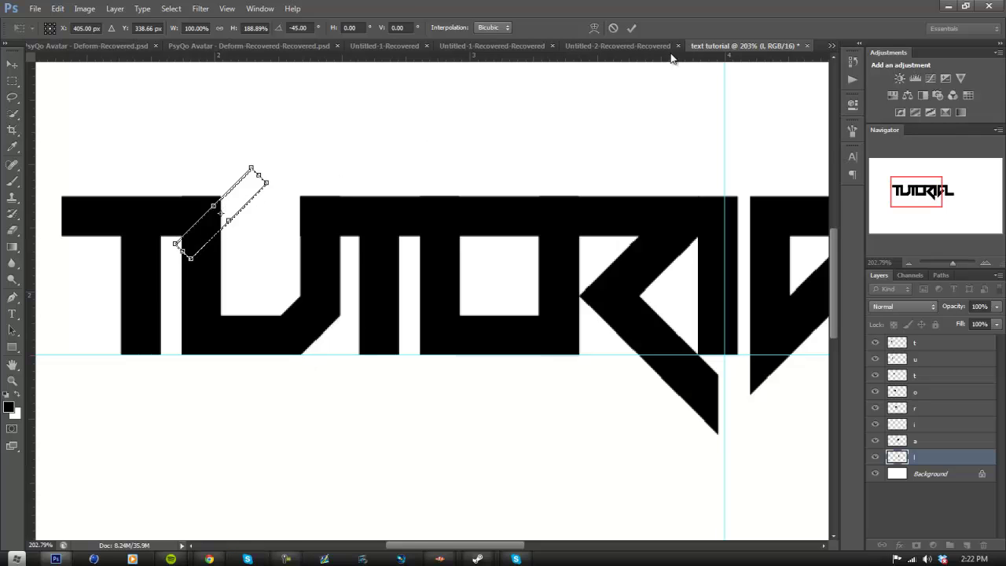
{"action": "left_click", "coordinate": [631, 27]}
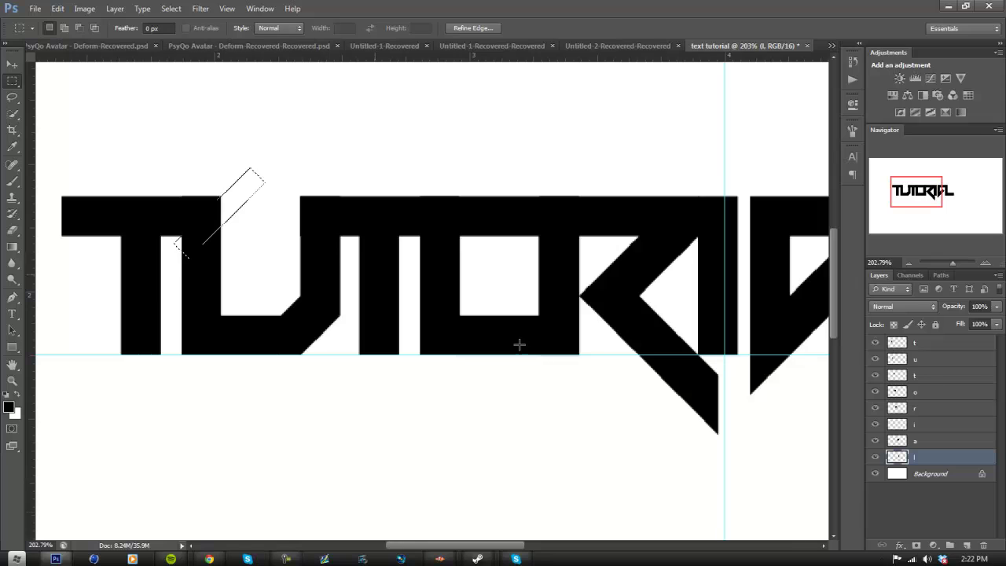
Step: Check the band against the U layer and undo one step
{"action": "left_click", "coordinate": [875, 358]}
{"action": "left_click", "coordinate": [876, 358]}
{"action": "double_click", "coordinate": [875, 358]}
{"action": "left_click", "coordinate": [916, 358]}
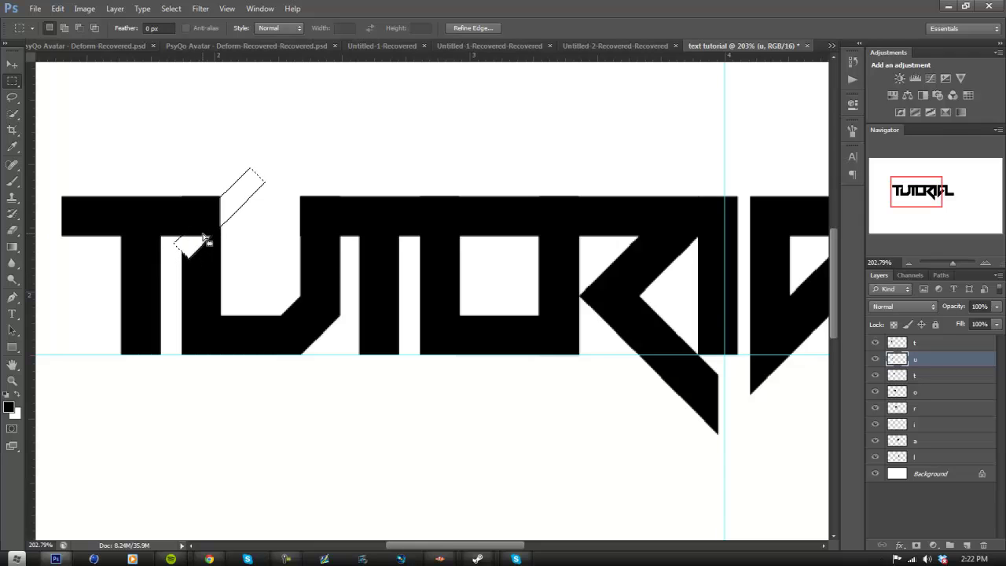
{"action": "left_click", "coordinate": [57, 8]}
{"action": "left_click", "coordinate": [82, 40]}
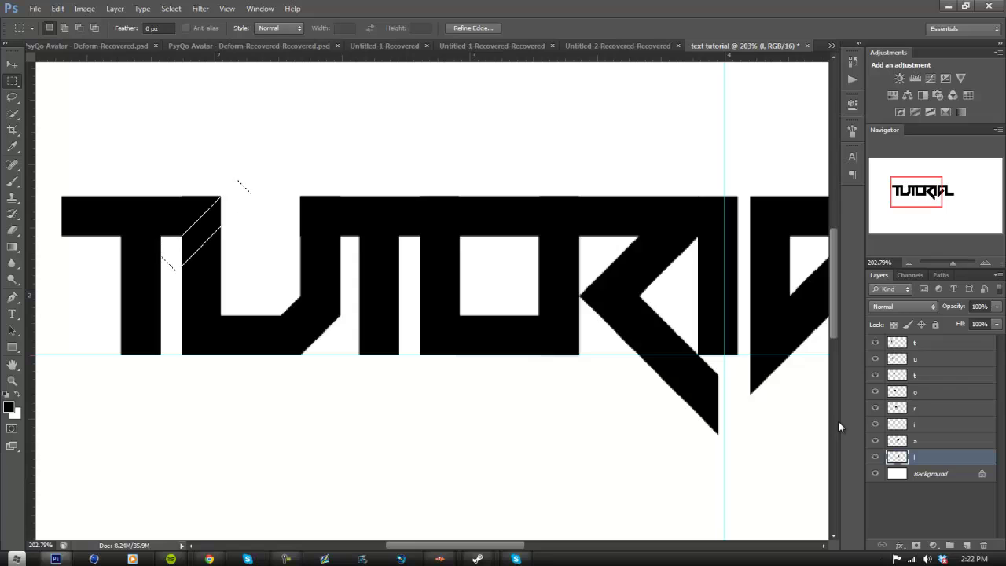
Step: Erase the first T's crossbar inside the diagonal band, then shift the band right
{"action": "left_click", "coordinate": [926, 363]}
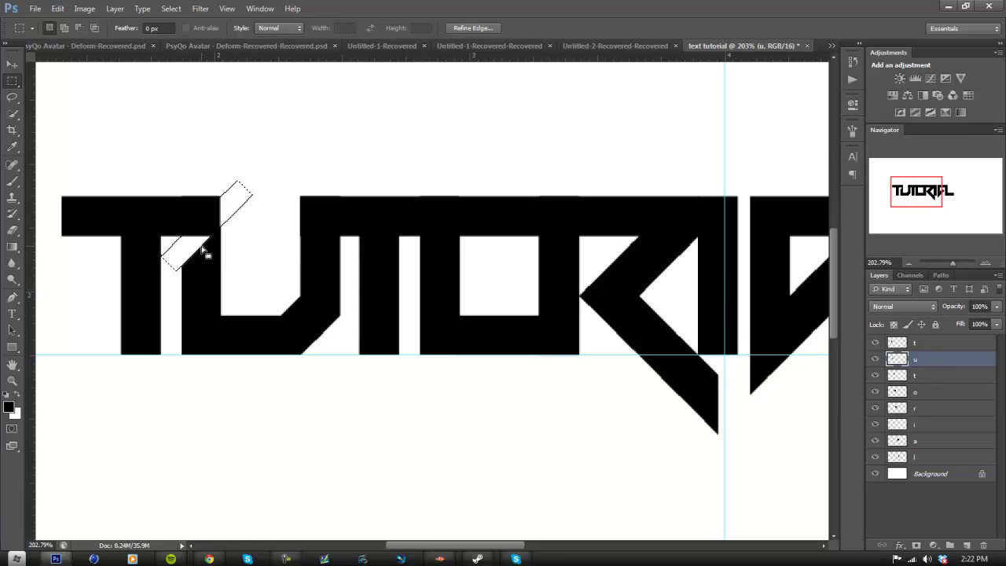
{"action": "left_click_drag", "start_coordinate": [203, 251], "coordinate": [201, 251]}
{"action": "left_click", "coordinate": [947, 347]}
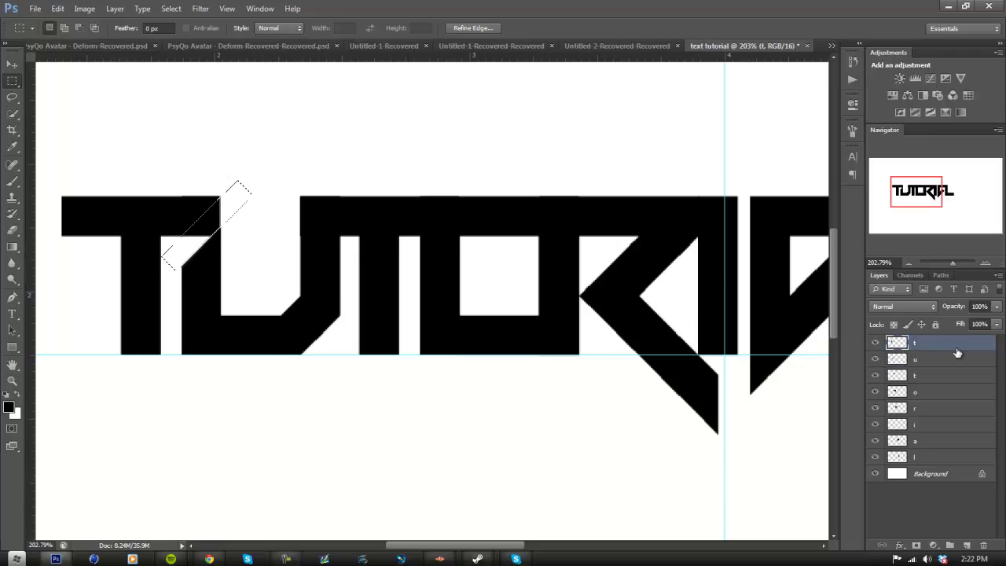
{"action": "key", "text": "Delete"}
{"action": "left_click_drag", "start_coordinate": [210, 225], "coordinate": [451, 234]}
Step: Erase the O inside the diagonal band and clear the selection
{"action": "left_click", "coordinate": [935, 396]}
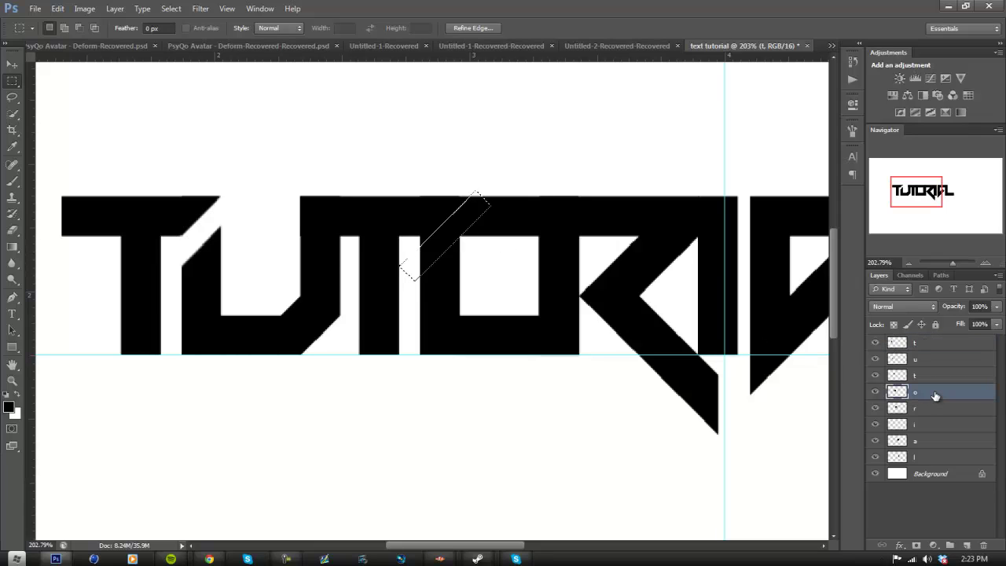
{"action": "key", "text": "Delete"}
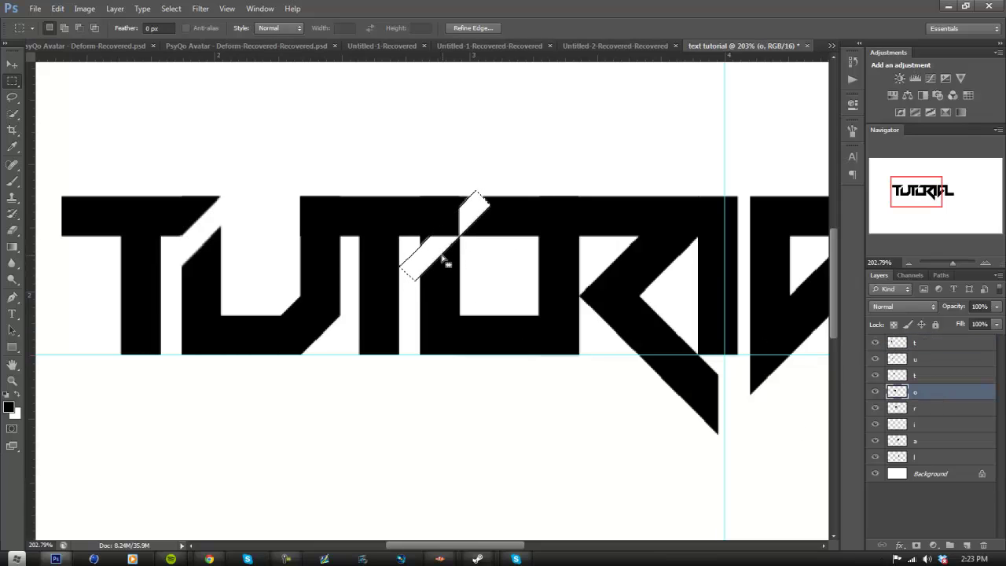
{"action": "key", "text": "ctrl+d"}
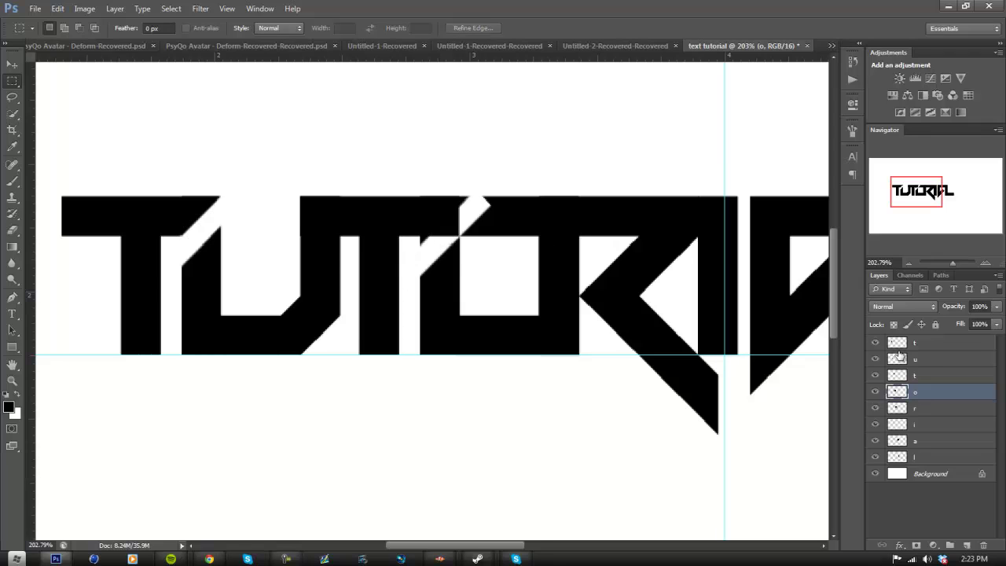
Step: Undo the accidental deletion of the second T layer and restore the band selection
{"action": "left_click", "coordinate": [943, 375]}
{"action": "key", "text": "Delete"}
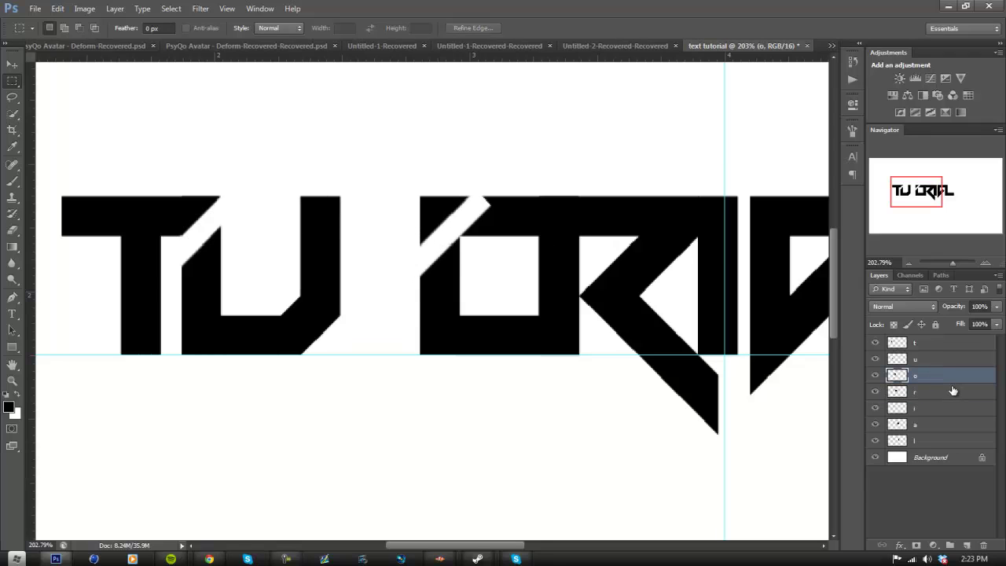
{"action": "left_click", "coordinate": [35, 8]}
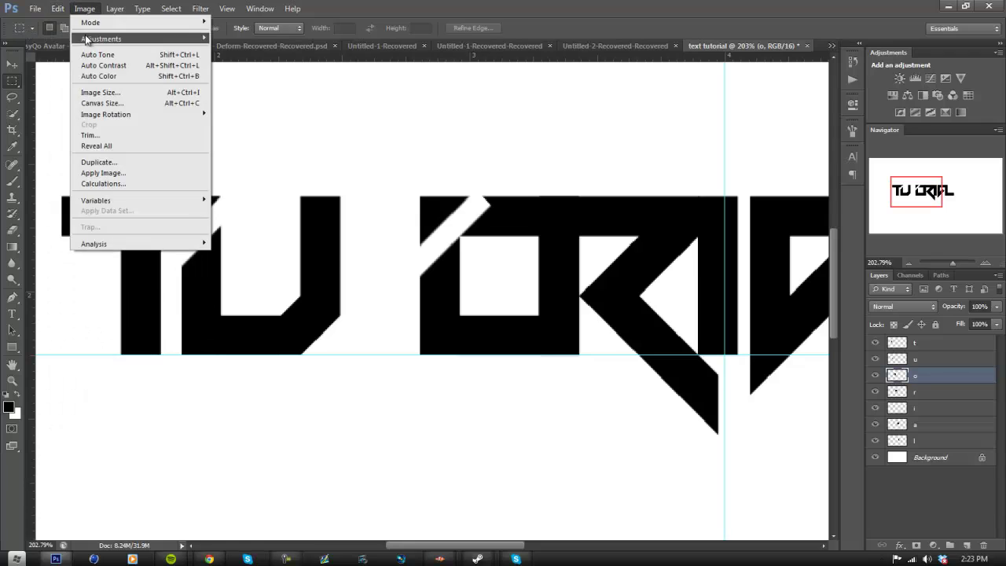
{"action": "left_click", "coordinate": [82, 37]}
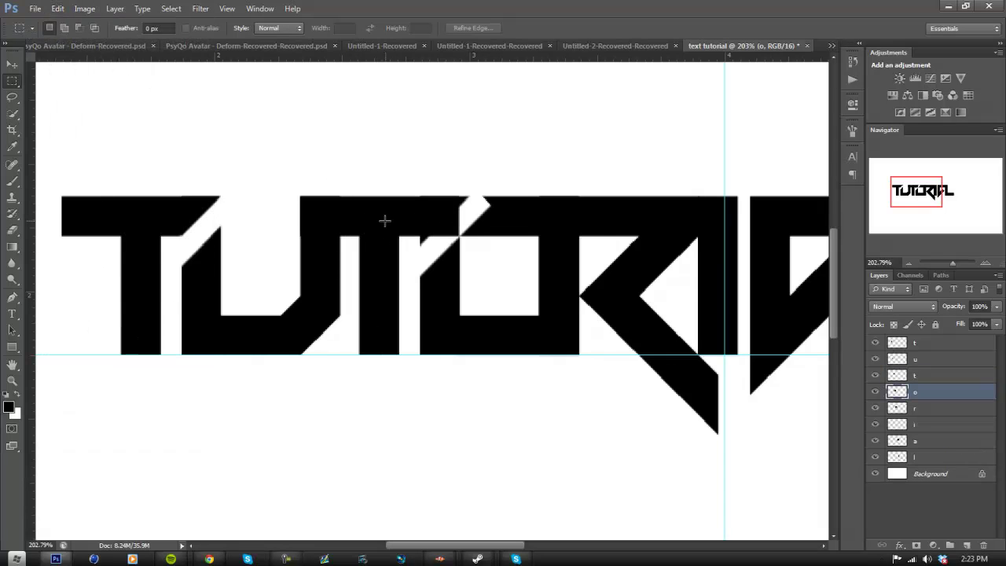
{"action": "left_click", "coordinate": [55, 9]}
{"action": "left_click", "coordinate": [70, 43]}
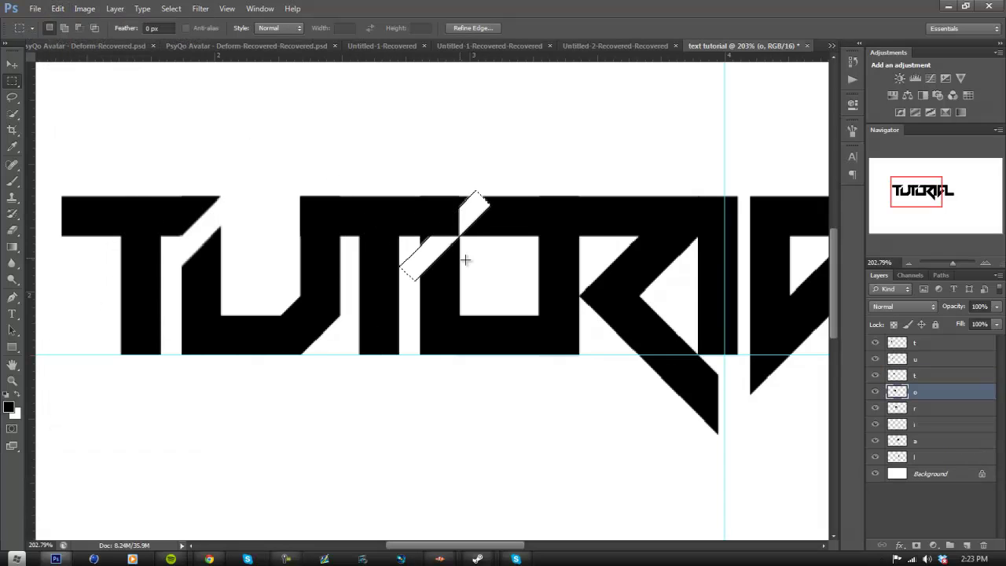
Step: Move the band onto the second T and O, erase both inside it, then zoom to check
{"action": "left_click", "coordinate": [925, 378]}
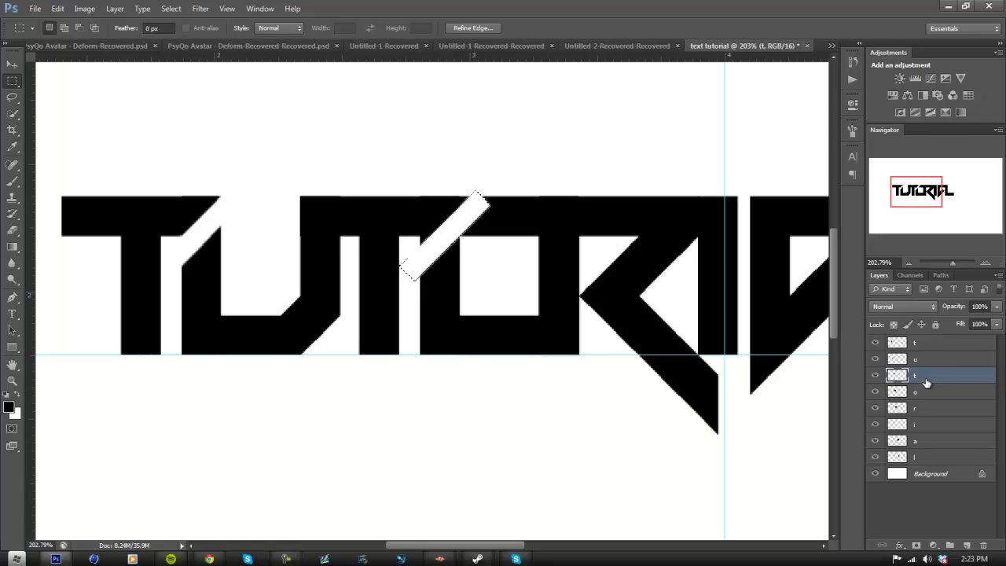
{"action": "left_click_drag", "start_coordinate": [449, 254], "coordinate": [526, 387]}
{"action": "key", "text": "alt+bracketleft"}
{"action": "key", "text": "Delete"}
{"action": "left_click", "coordinate": [12, 381]}
{"action": "left_click_drag", "start_coordinate": [346, 389], "coordinate": [273, 272]}
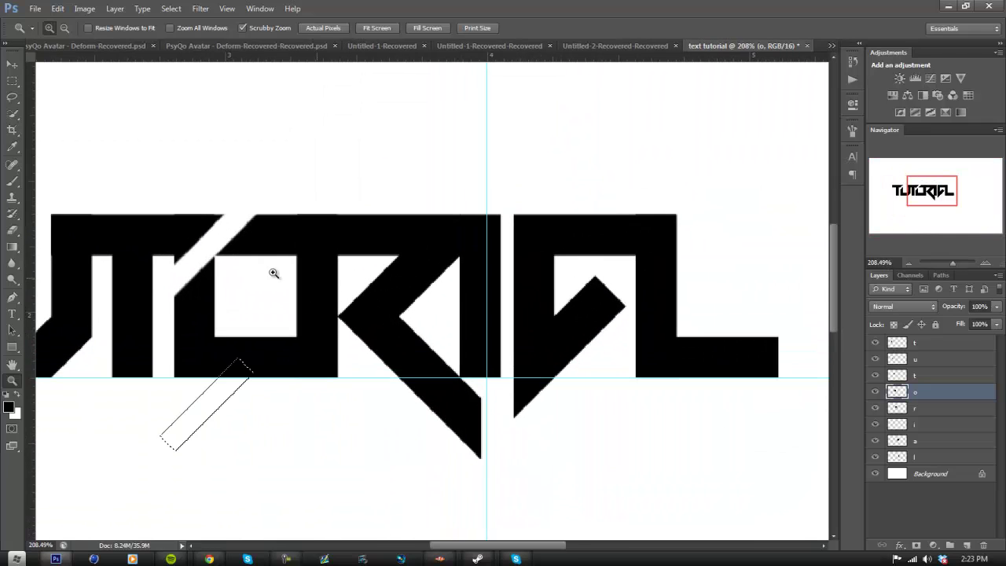
Step: Cut a rectangular piece from the R's top-left by deleting the selection on the R layer
{"action": "left_click", "coordinate": [11, 81]}
{"action": "left_click_drag", "start_coordinate": [228, 375], "coordinate": [389, 303]}
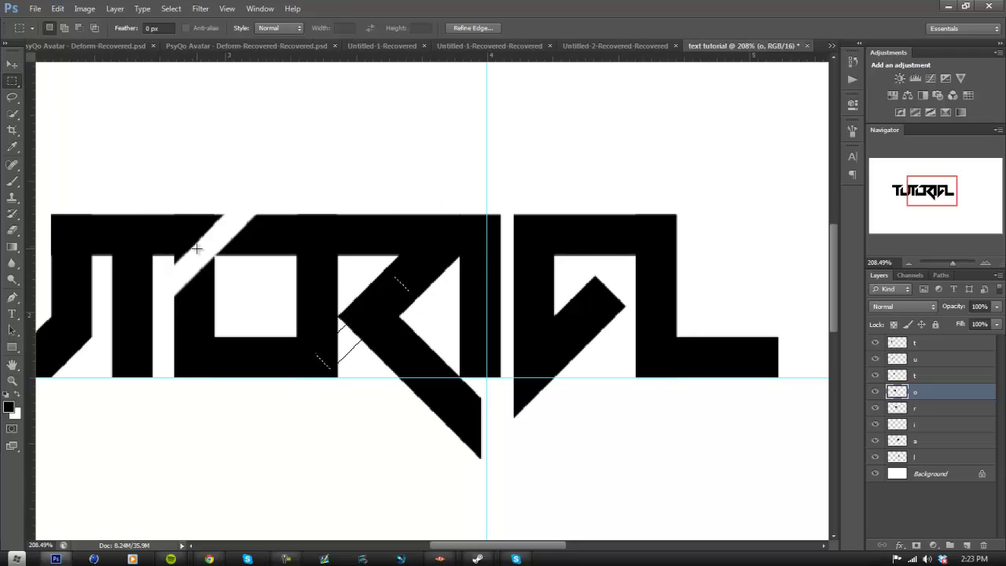
{"action": "left_click_drag", "start_coordinate": [151, 253], "coordinate": [349, 265]}
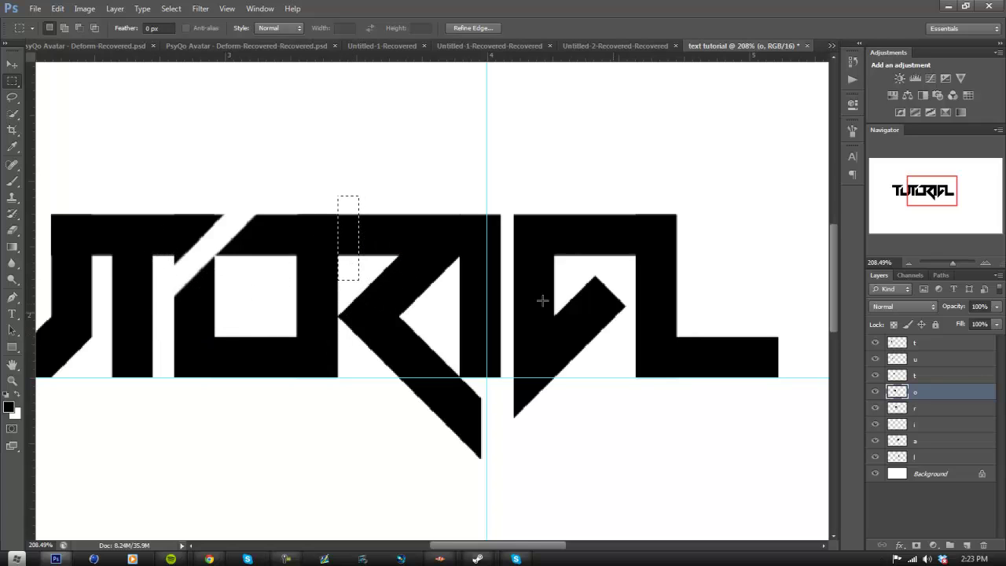
{"action": "left_click", "coordinate": [919, 408]}
{"action": "key", "text": "Delete"}
Step: Reposition the selection as a narrow vertical band beside the A
{"action": "left_click_drag", "start_coordinate": [347, 259], "coordinate": [181, 469]}
{"action": "key", "text": "z"}
{"action": "left_click_drag", "start_coordinate": [345, 377], "coordinate": [419, 337]}
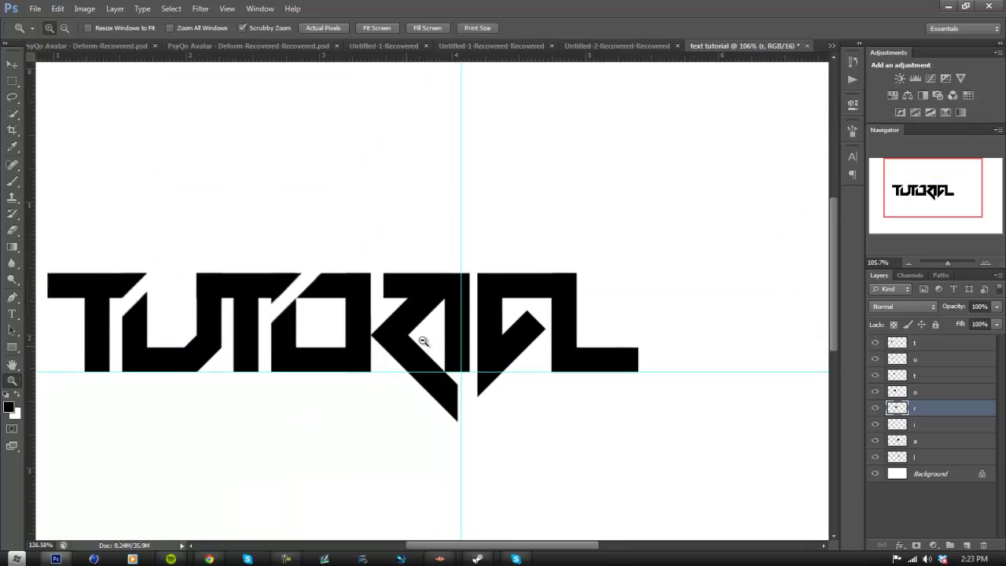
{"action": "left_click", "coordinate": [12, 82]}
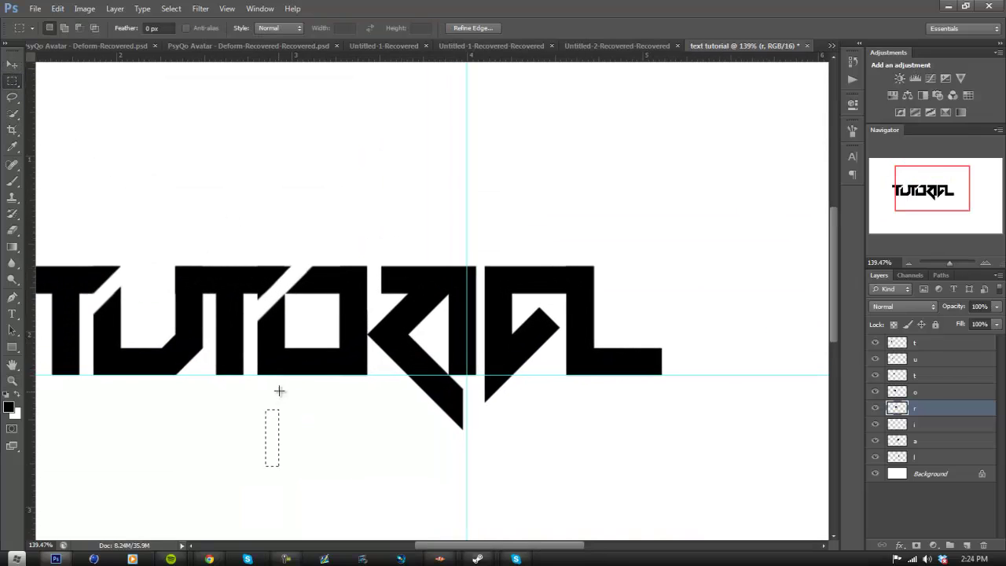
{"action": "left_click_drag", "start_coordinate": [269, 432], "coordinate": [559, 277]}
Step: Rotate the narrow selection by 45° and position the diagonal band near the A
{"action": "right_click", "coordinate": [566, 289]}
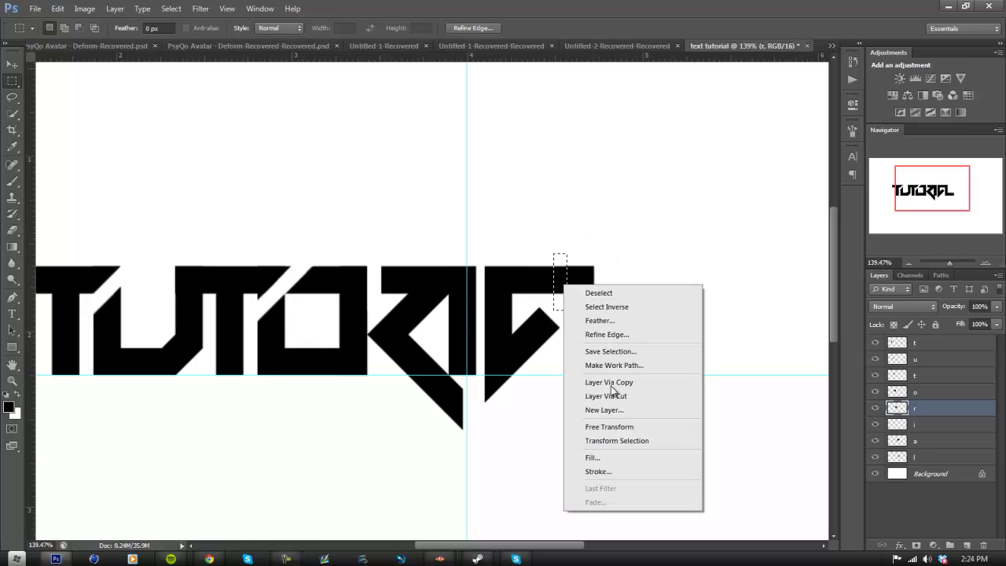
{"action": "left_click", "coordinate": [616, 440]}
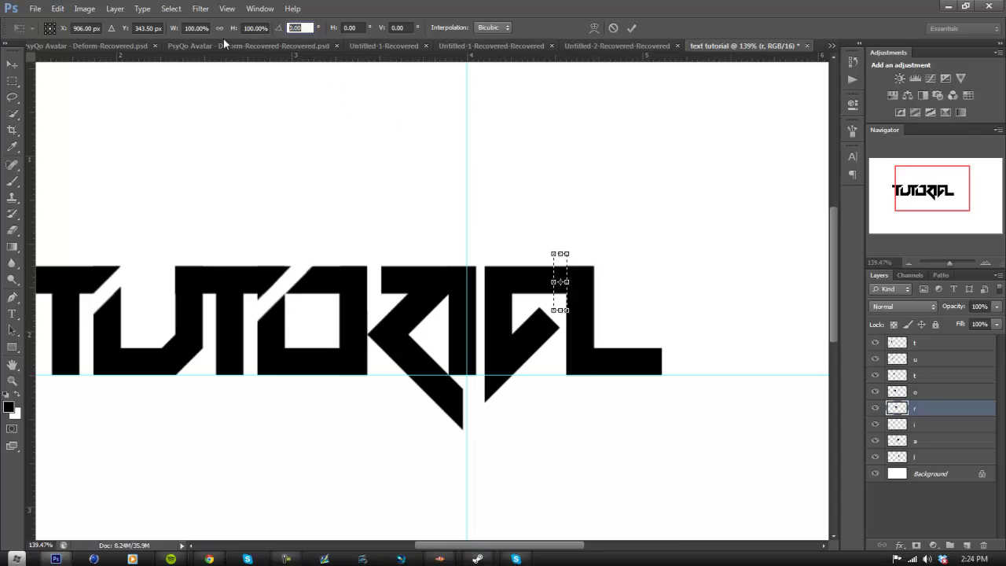
{"action": "type", "text": "-45"}
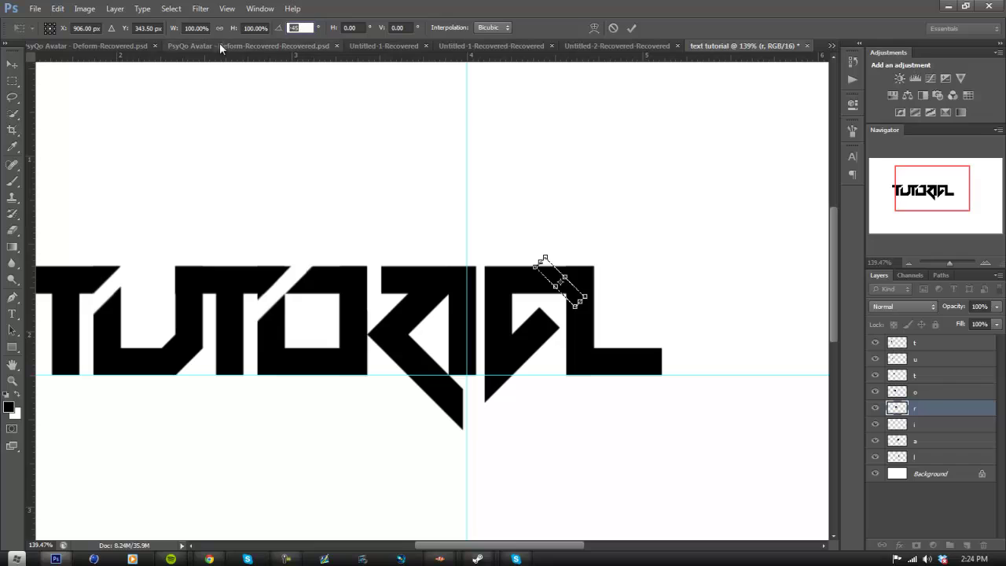
{"action": "type", "text": "45"}
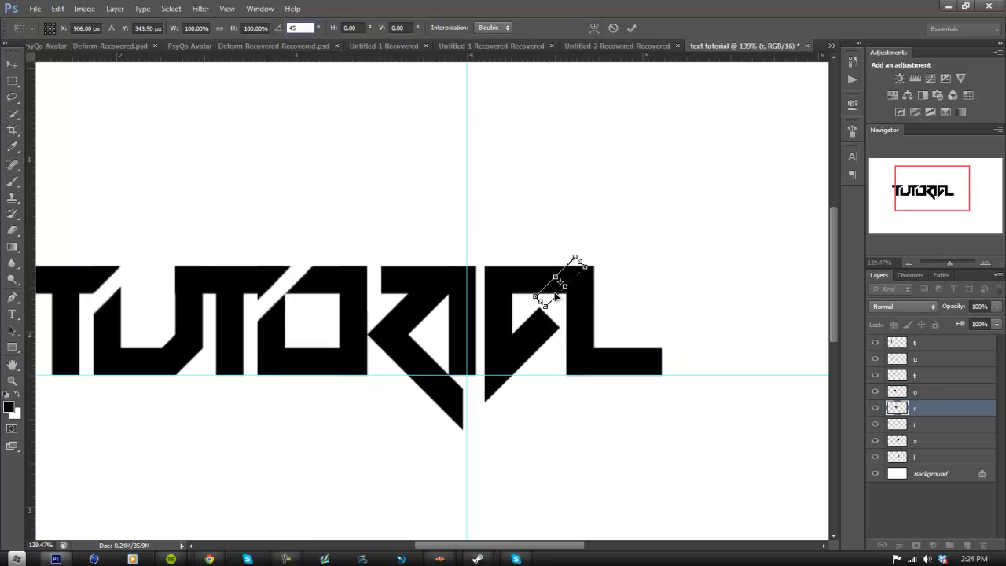
{"action": "left_click_drag", "start_coordinate": [555, 296], "coordinate": [575, 287]}
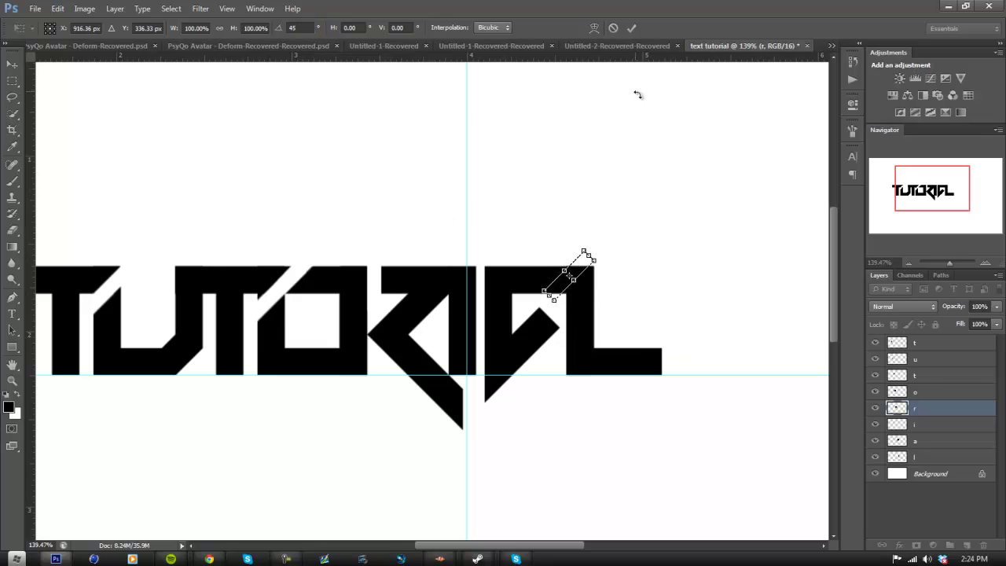
{"action": "left_click", "coordinate": [631, 28]}
{"action": "left_click_drag", "start_coordinate": [555, 281], "coordinate": [558, 283]}
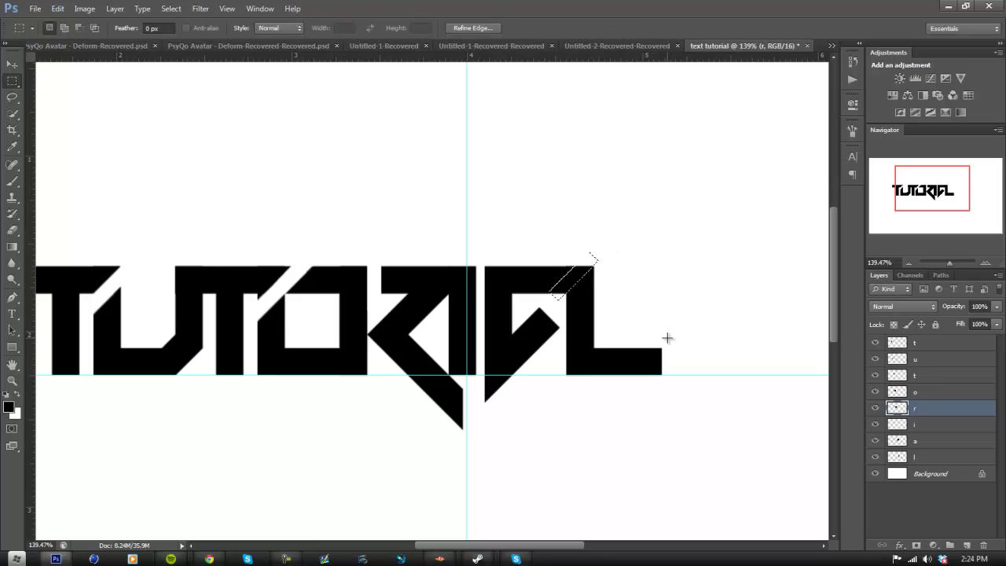
Step: Cut the diagonal slash from the a and l layers at their junction, then deselect
{"action": "left_click", "coordinate": [936, 444]}
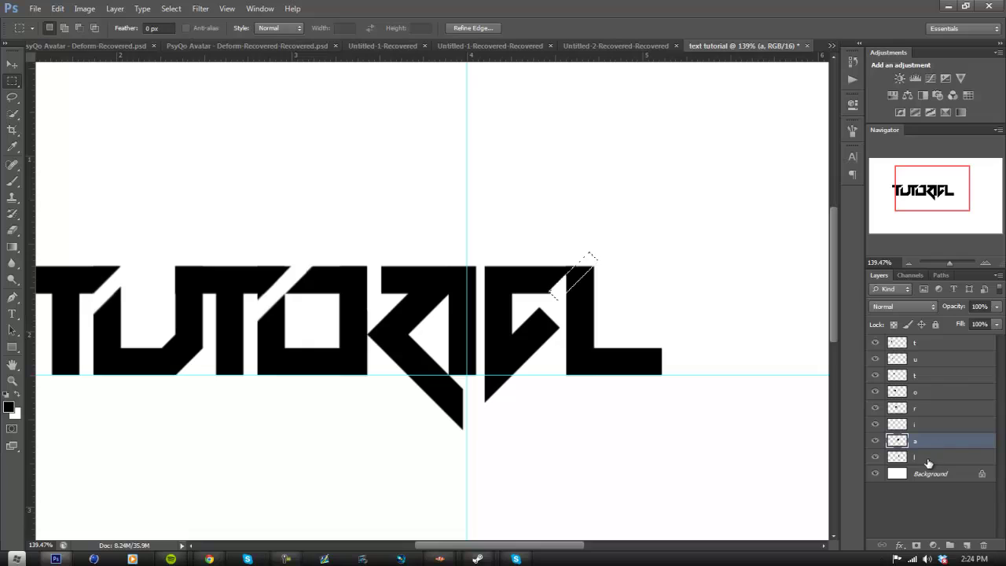
{"action": "left_click", "coordinate": [929, 462]}
{"action": "mouse_move", "coordinate": [564, 280]}
{"action": "left_mouse_down"}
{"action": "mouse_move", "coordinate": [656, 510]}
{"action": "mouse_move", "coordinate": [559, 284]}
{"action": "mouse_move", "coordinate": [563, 291]}
{"action": "left_mouse_up"}
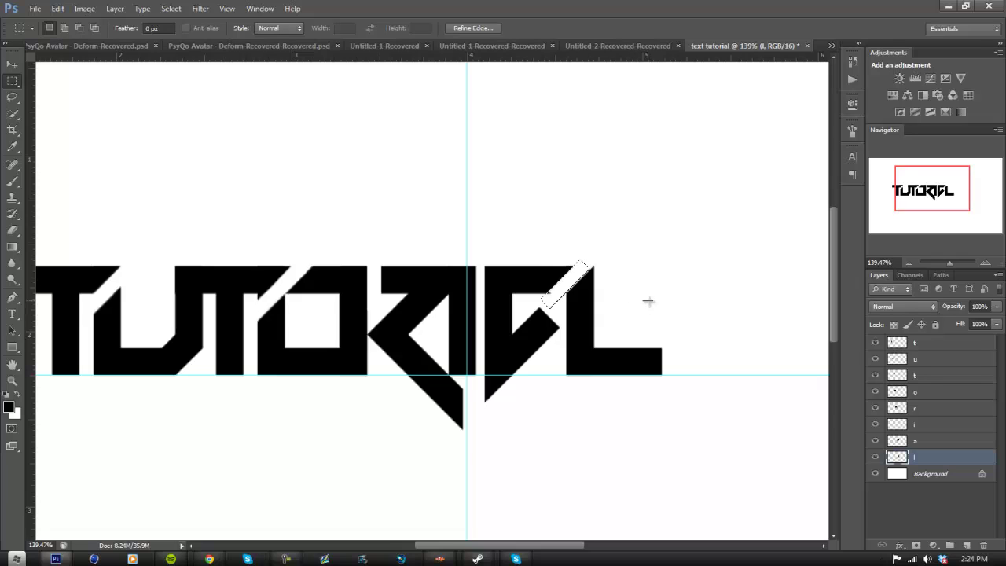
{"action": "left_click", "coordinate": [939, 443]}
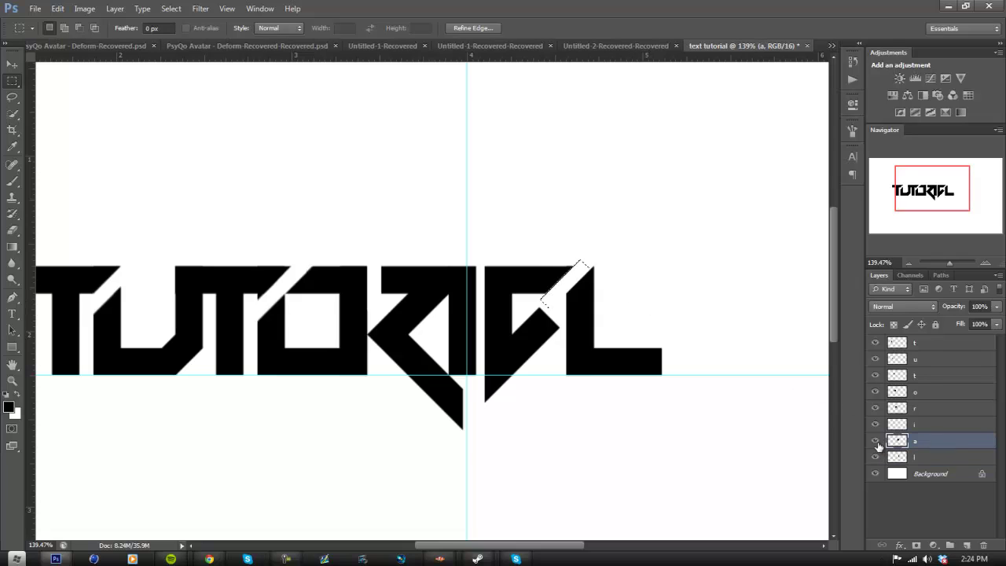
{"action": "key", "text": "ctrl+d"}
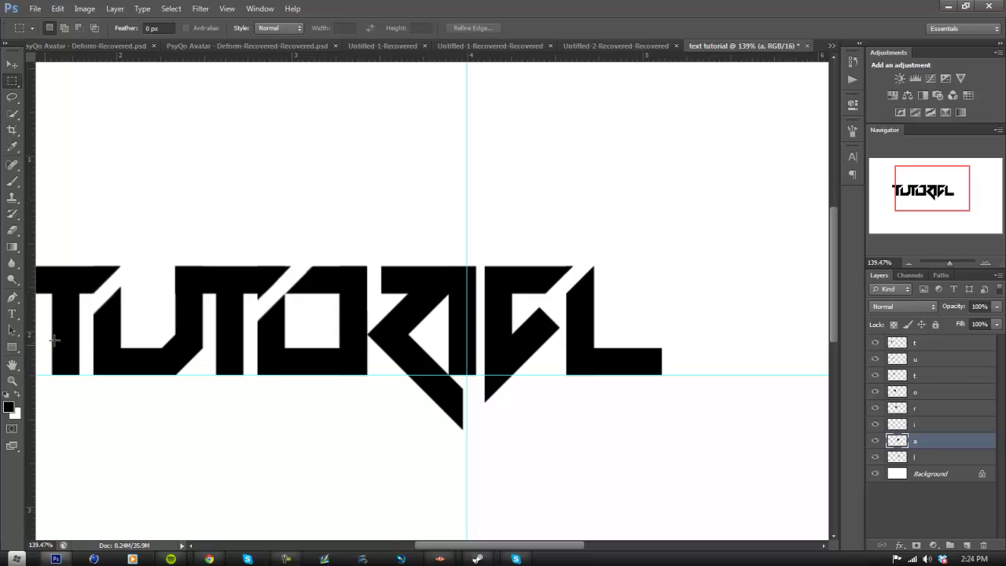
{"action": "left_click", "coordinate": [12, 381]}
{"action": "left_click_drag", "start_coordinate": [472, 330], "coordinate": [498, 303]}
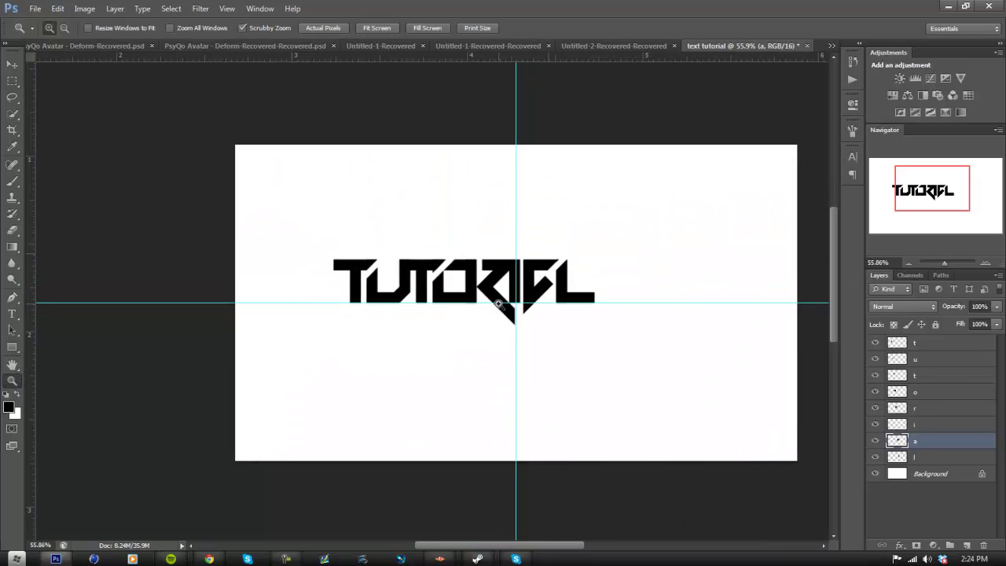
{"action": "key", "text": "m"}
{"action": "left_click", "coordinate": [164, 94]}
{"action": "key", "text": "Return"}
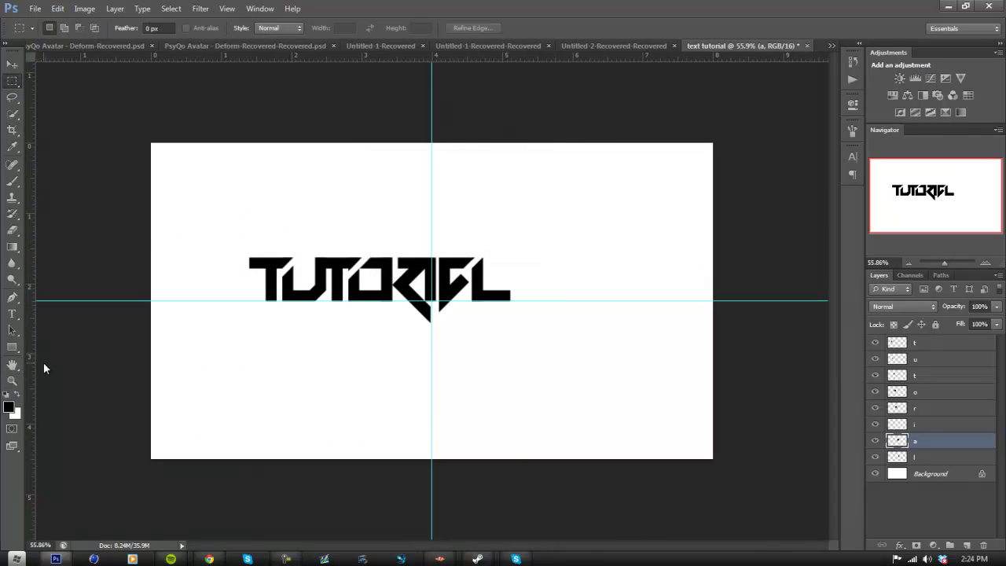
{"action": "left_click", "coordinate": [12, 380]}
{"action": "left_click_drag", "start_coordinate": [362, 265], "coordinate": [469, 274]}
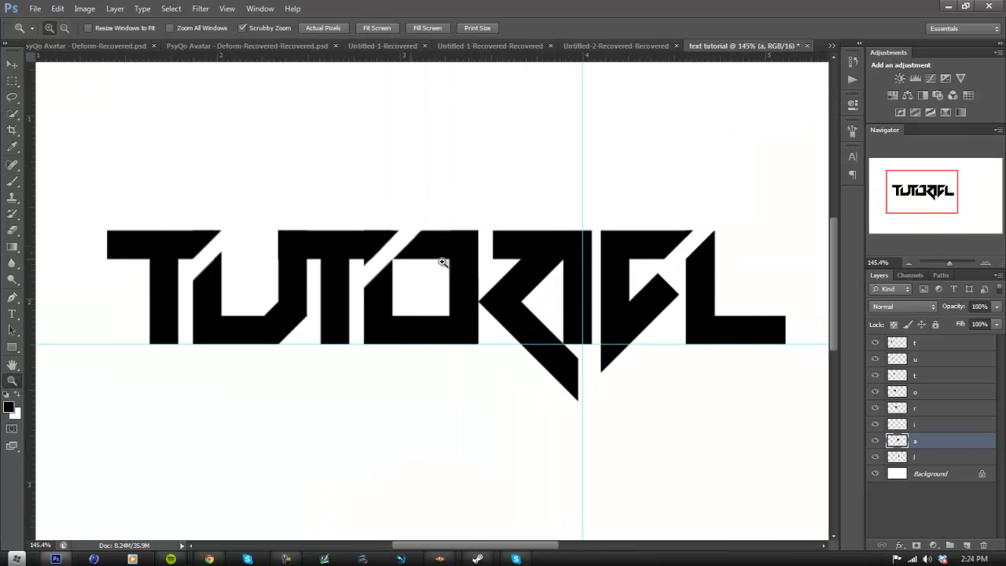
{"action": "left_click_drag", "start_coordinate": [278, 244], "coordinate": [388, 247]}
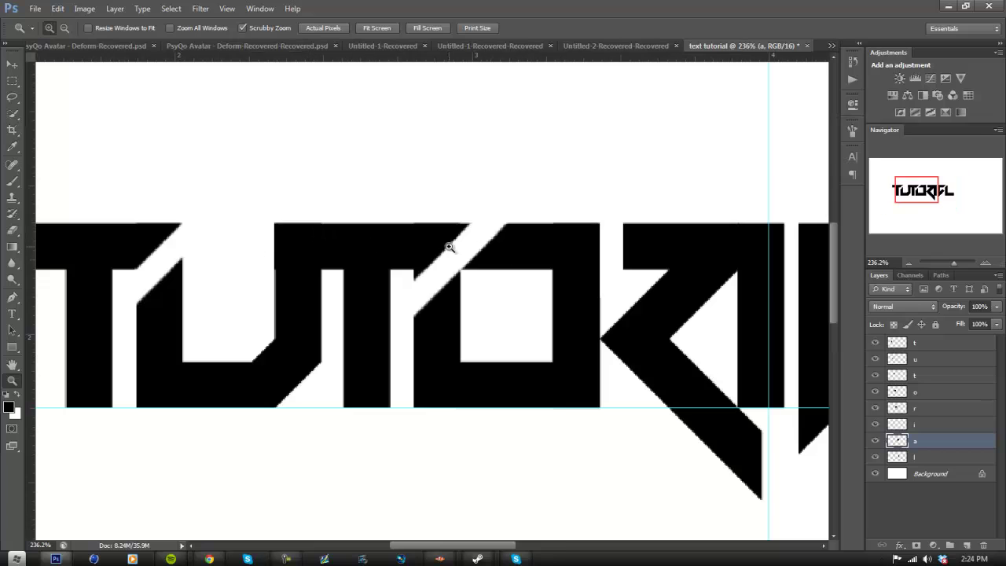
{"action": "left_click", "coordinate": [875, 441]}
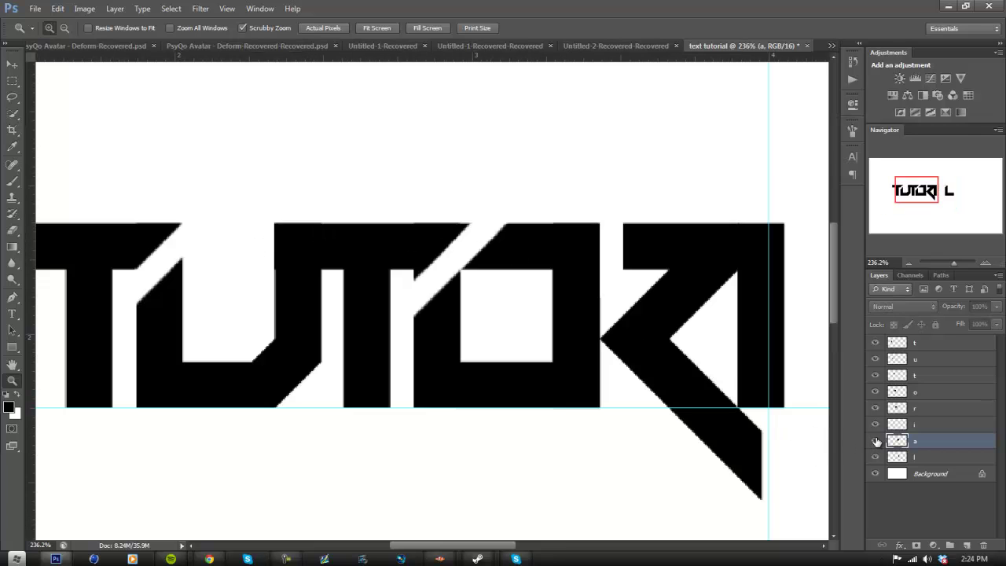
{"action": "left_click", "coordinate": [874, 441]}
{"action": "left_click_drag", "start_coordinate": [655, 370], "coordinate": [463, 525]}
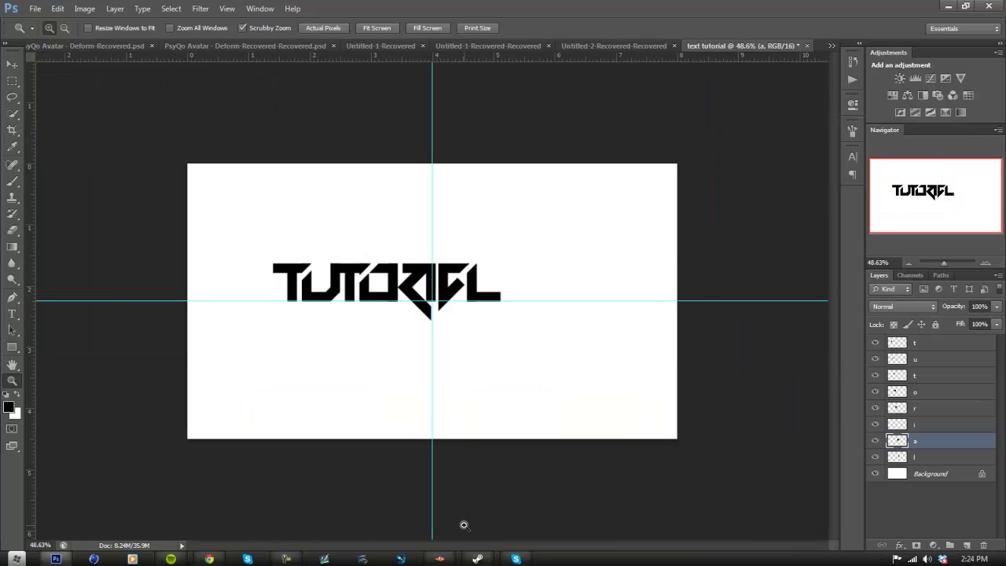
{"action": "left_click_drag", "start_coordinate": [391, 273], "coordinate": [550, 243]}
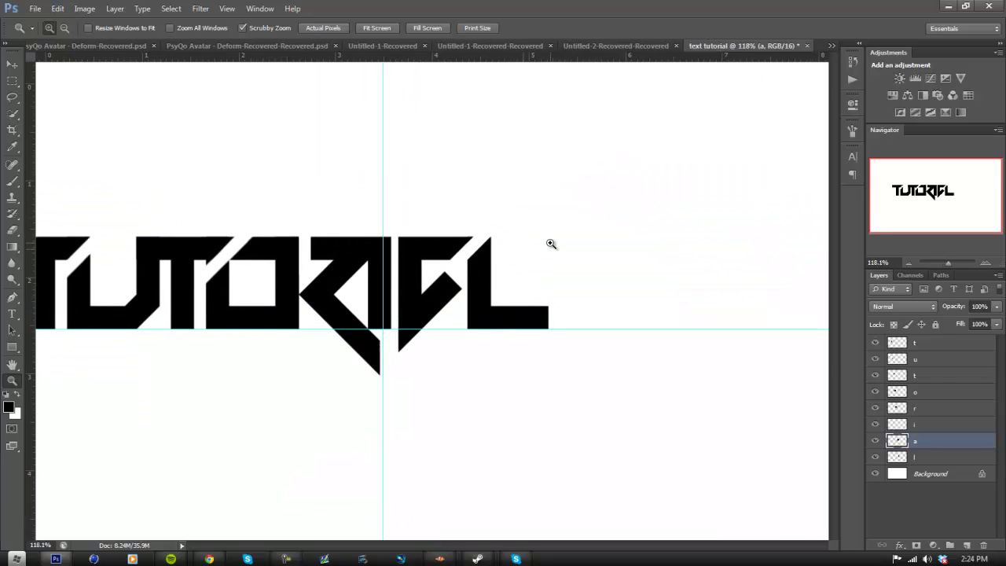
{"action": "left_click_drag", "start_coordinate": [455, 268], "coordinate": [409, 306]}
{"action": "left_click", "coordinate": [879, 345]}
{"action": "left_click", "coordinate": [903, 344]}
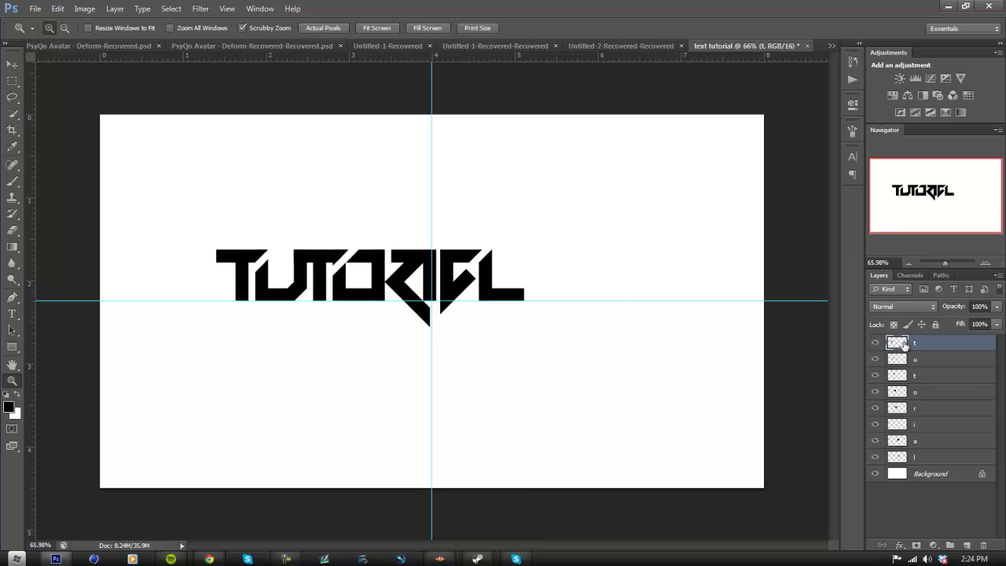
{"action": "key", "text": "v"}
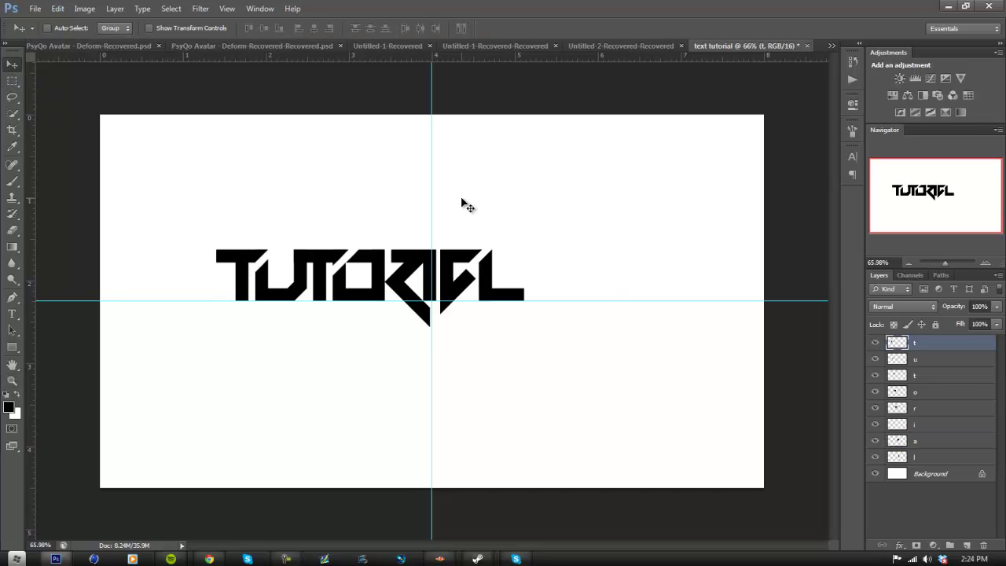
{"action": "key", "text": "Right"}
{"action": "key", "text": "Right"}
{"action": "key", "text": "Right"}
{"action": "key", "text": "Right"}
{"action": "key", "text": "Left"}
{"action": "key", "text": "Left"}
{"action": "key", "text": "Left"}
{"action": "key", "text": "Left"}
{"action": "key", "text": "Down"}
{"action": "key", "text": "Down"}
{"action": "key", "text": "Down"}
{"action": "key", "text": "Left"}
{"action": "key", "text": "Left"}
{"action": "key", "text": "Left"}
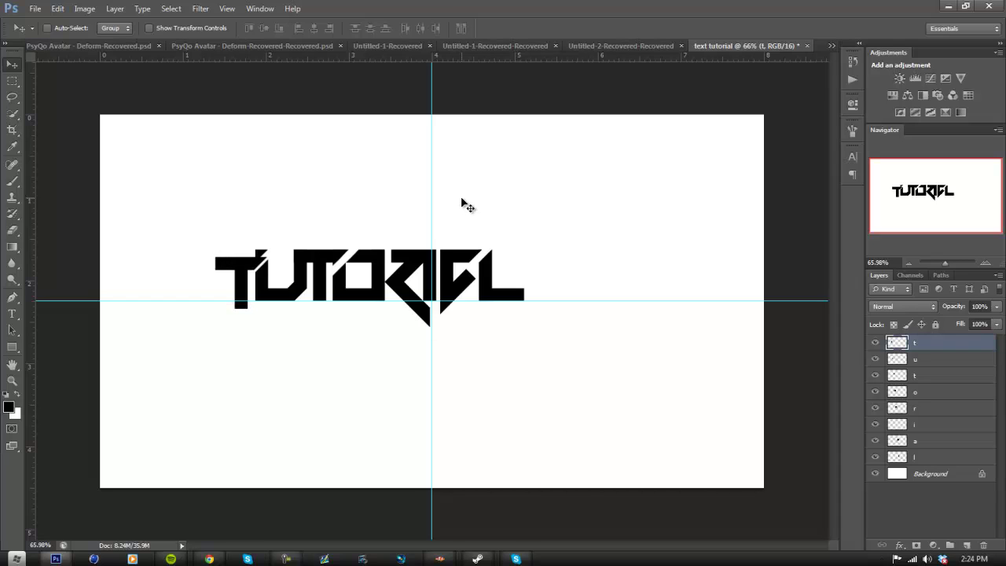
{"action": "key", "text": "Up"}
{"action": "key", "text": "Up"}
{"action": "key", "text": "Up"}
{"action": "key", "text": "Up"}
{"action": "key", "text": "Up"}
{"action": "key", "text": "Up"}
{"action": "key", "text": "Up"}
{"action": "key", "text": "Up"}
{"action": "left_click", "coordinate": [58, 8]}
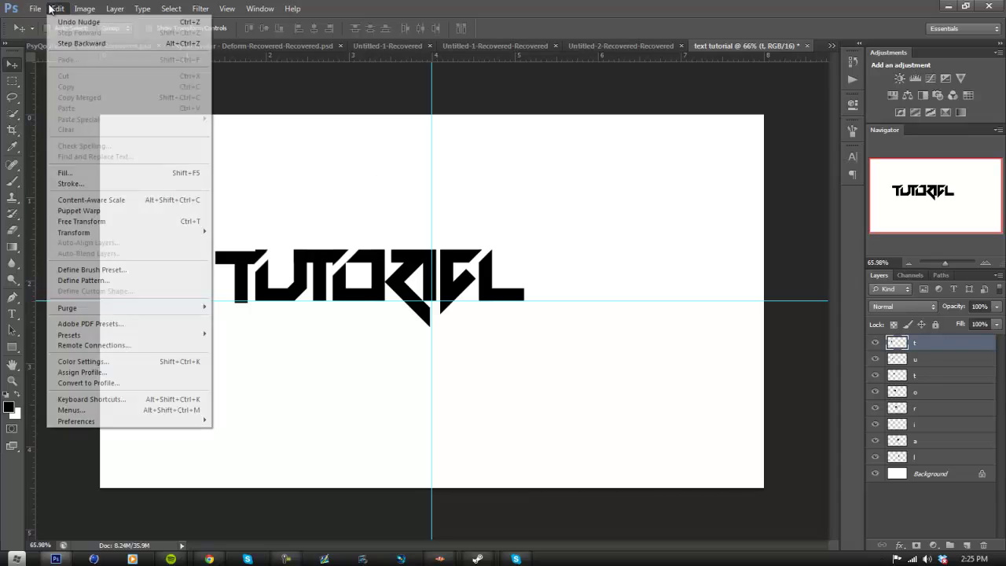
{"action": "left_click", "coordinate": [87, 38]}
{"action": "left_click", "coordinate": [12, 380]}
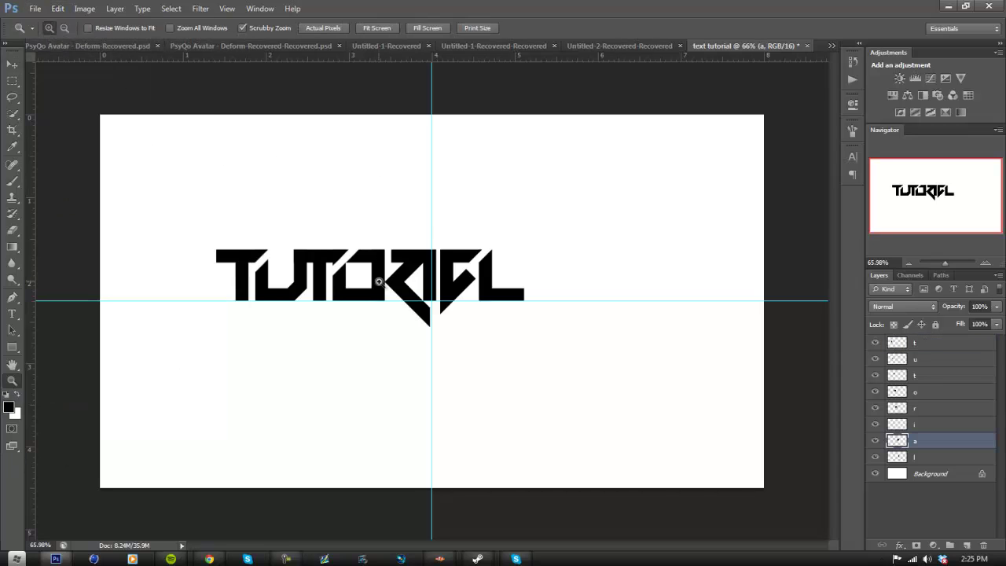
Step: Merge all eight letter layers, from t down to l, into a single layer
{"action": "left_click", "coordinate": [377, 279]}
{"action": "right_click", "coordinate": [929, 342]}
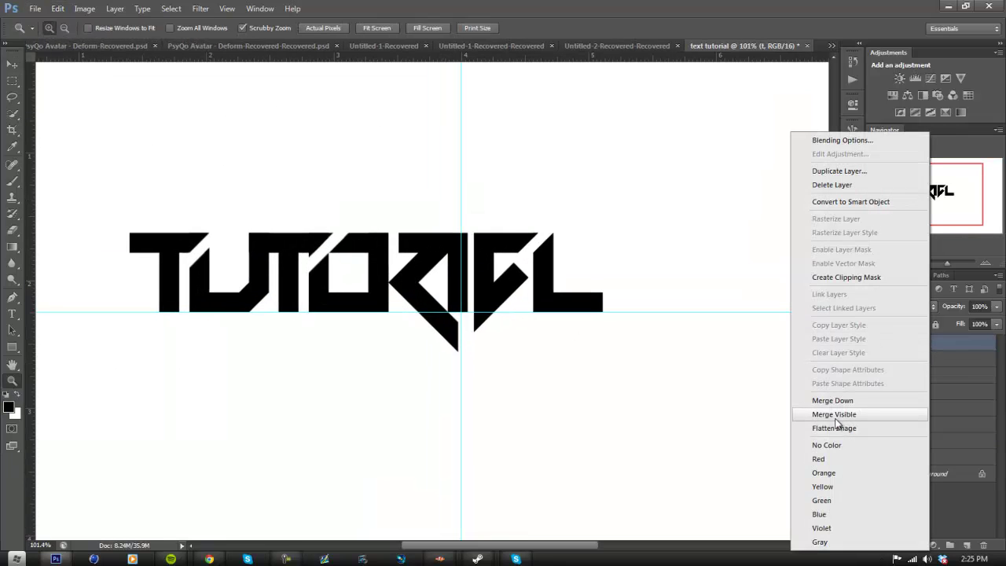
{"action": "left_click", "coordinate": [716, 361]}
{"action": "left_click", "coordinate": [918, 456]}
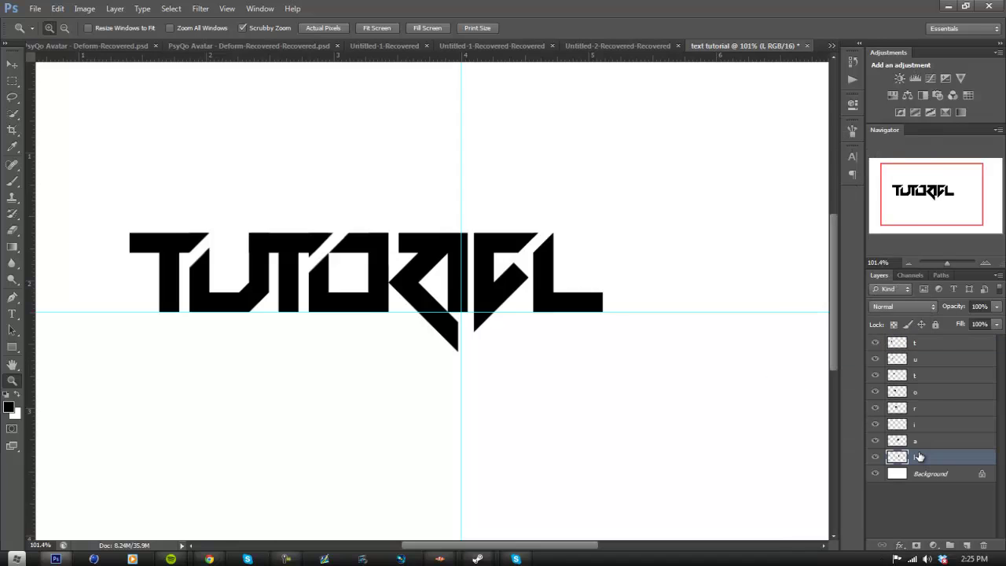
{"action": "left_click", "coordinate": [927, 343], "text": "shift"}
{"action": "right_click", "coordinate": [928, 343]}
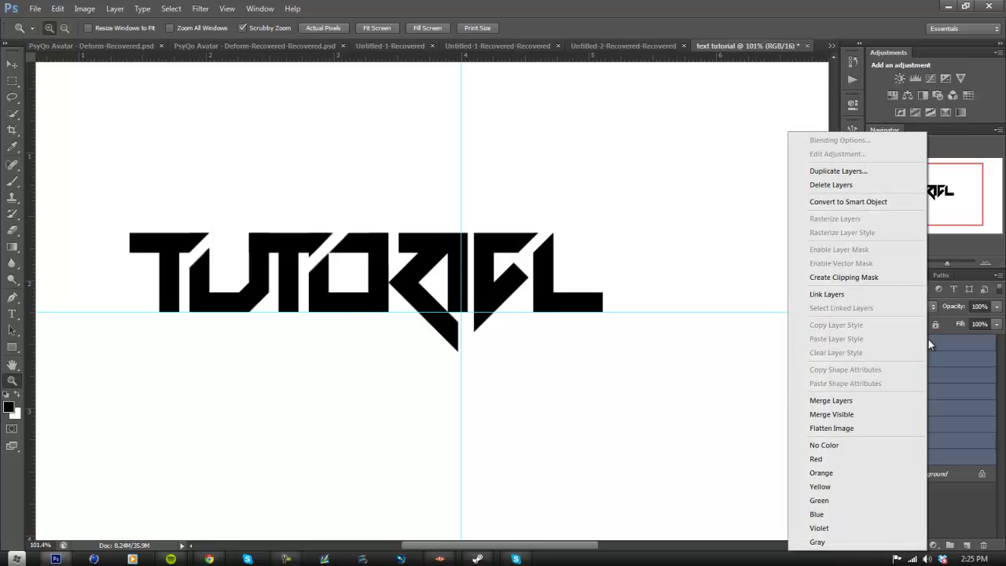
{"action": "left_click", "coordinate": [856, 401]}
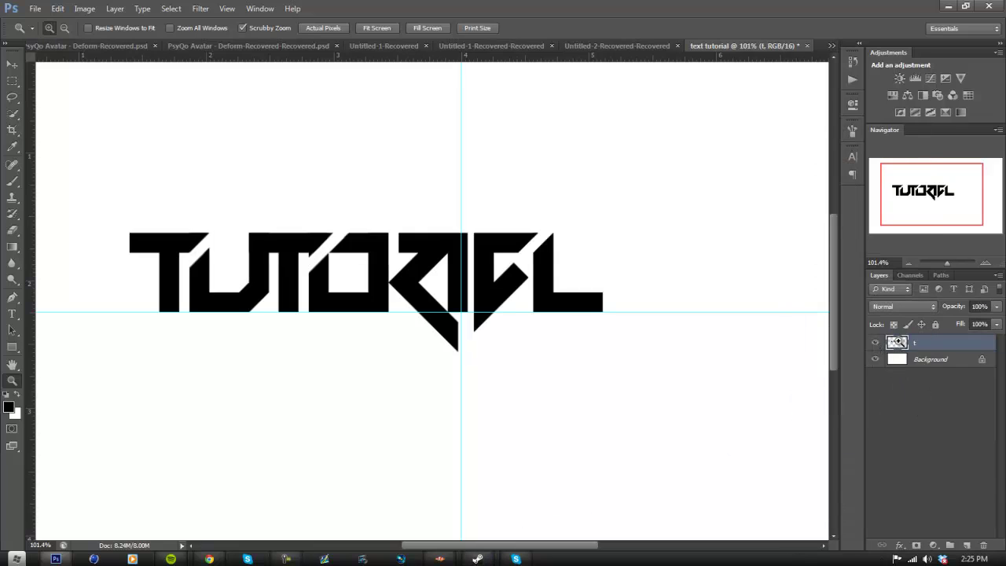
Step: Shift the merged TUTORIAL logo down and right toward the canvas centre
{"action": "left_click_drag", "start_coordinate": [420, 272], "coordinate": [369, 271]}
{"action": "left_click", "coordinate": [12, 64]}
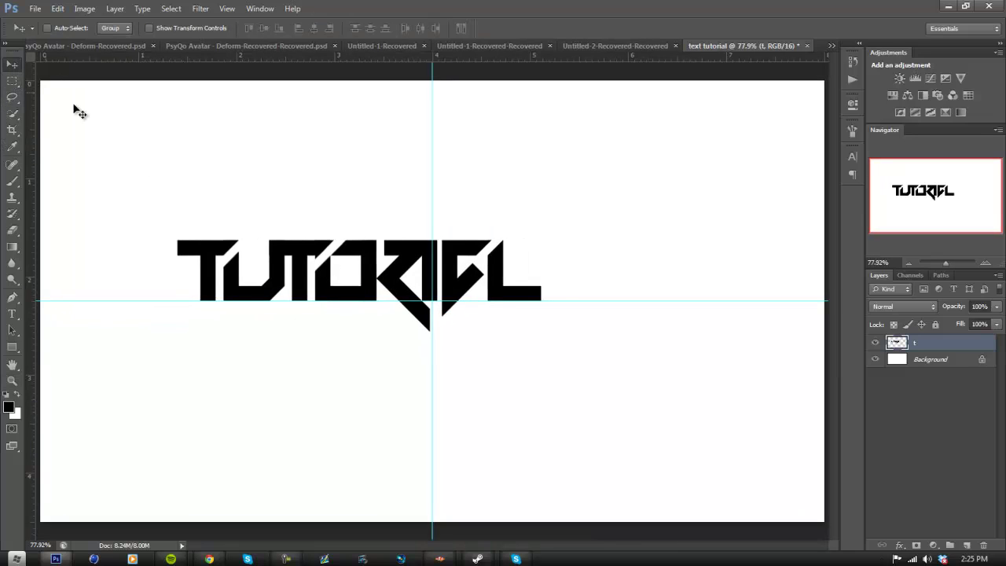
{"action": "left_click_drag", "start_coordinate": [314, 228], "coordinate": [404, 276]}
{"action": "left_click_drag", "start_coordinate": [494, 347], "coordinate": [480, 296]}
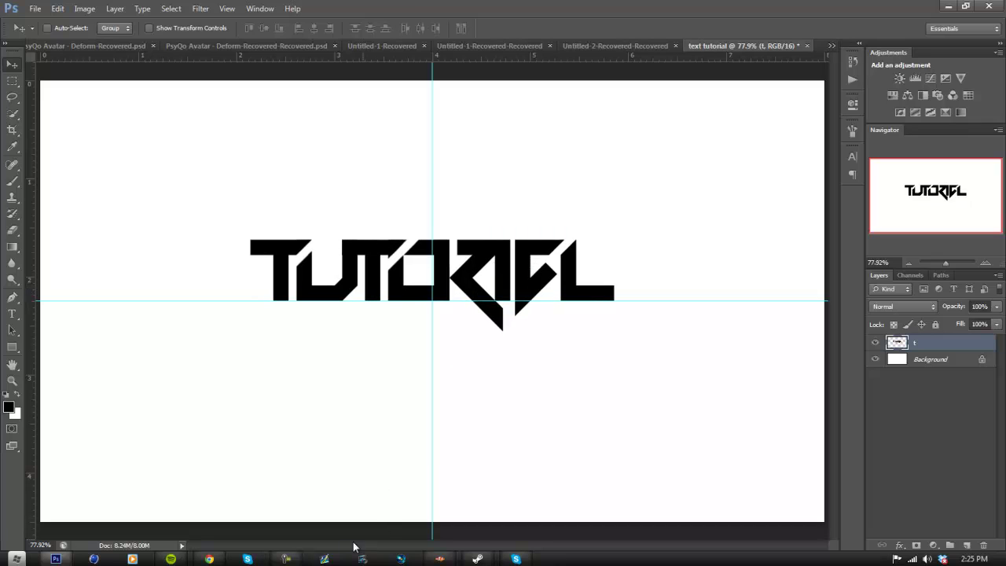